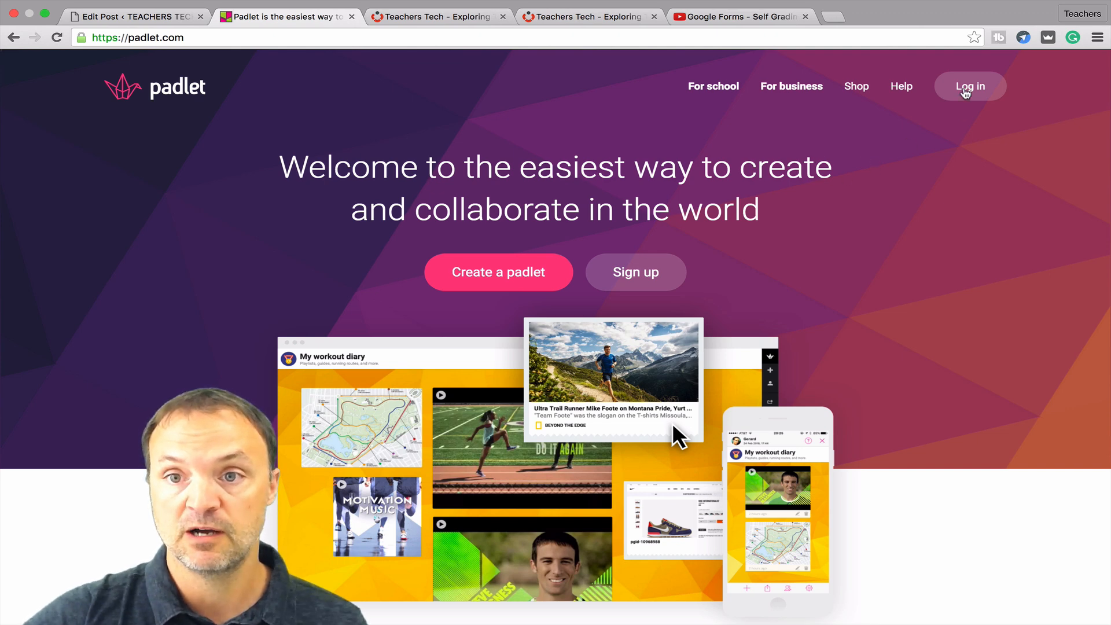
Step: Log in to Padlet with the Google account and create a new padlet, keeping its default title, description and Freeform layout
{"action": "left_click", "coordinate": [966, 89]}
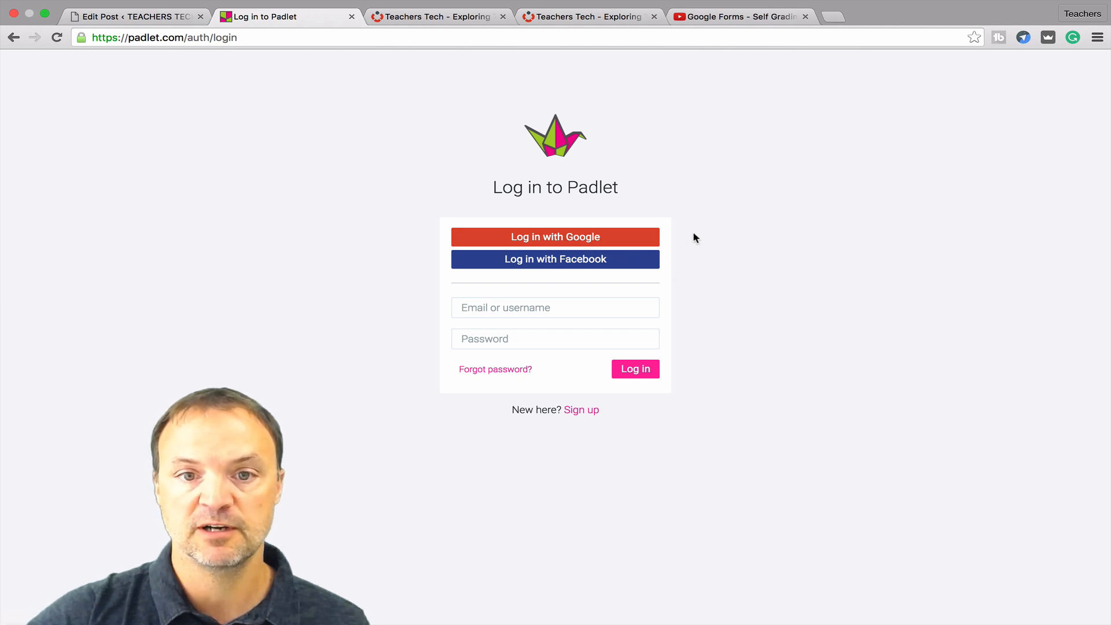
{"action": "left_click", "coordinate": [614, 242]}
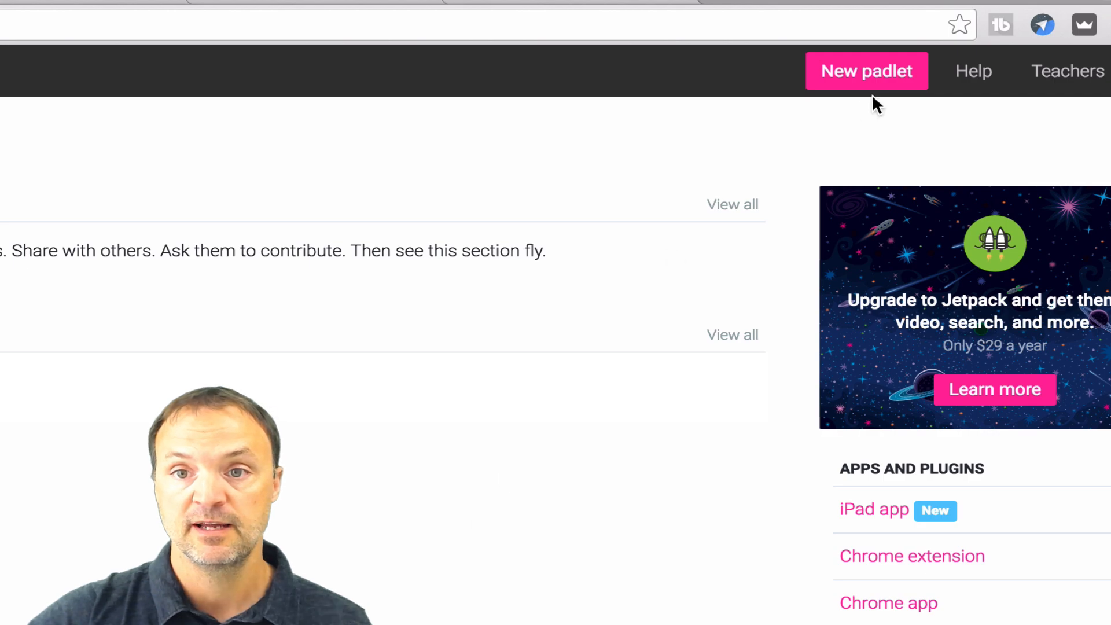
{"action": "left_click", "coordinate": [864, 75]}
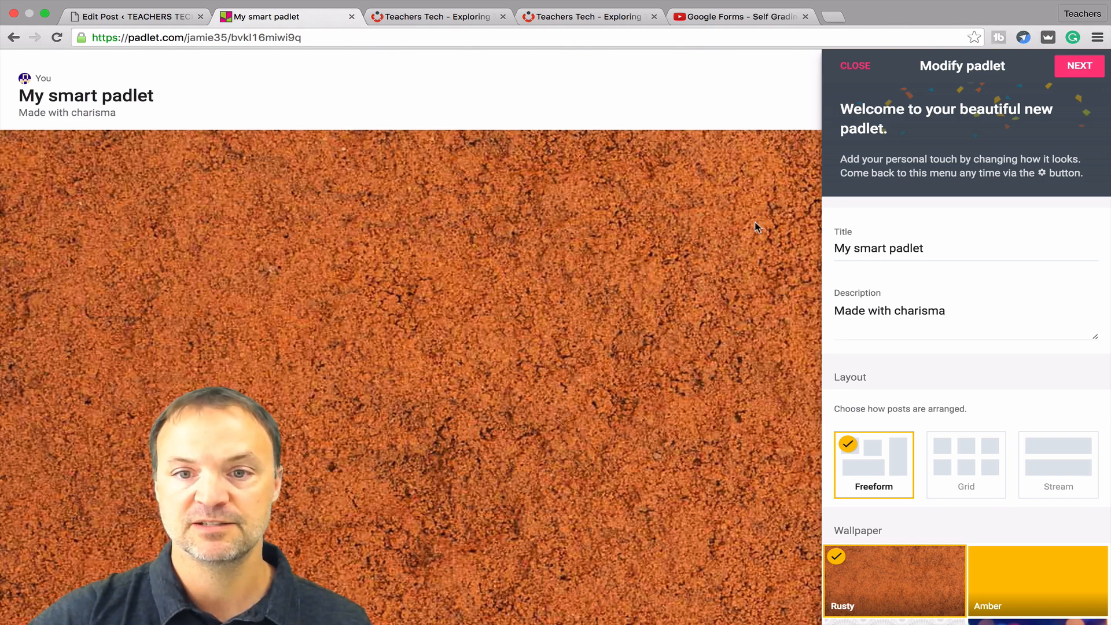
{"action": "left_click", "coordinate": [692, 226]}
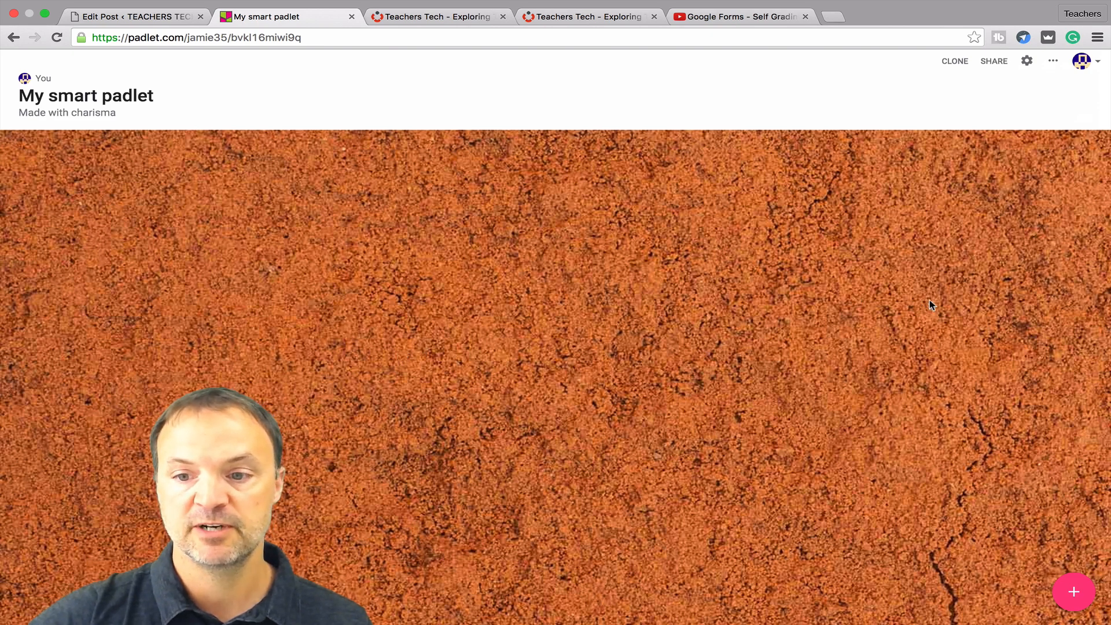
Step: Add a post titled "Hello Padlet!" near the upper-left area of the padlet wall
{"action": "double_click", "coordinate": [171, 245]}
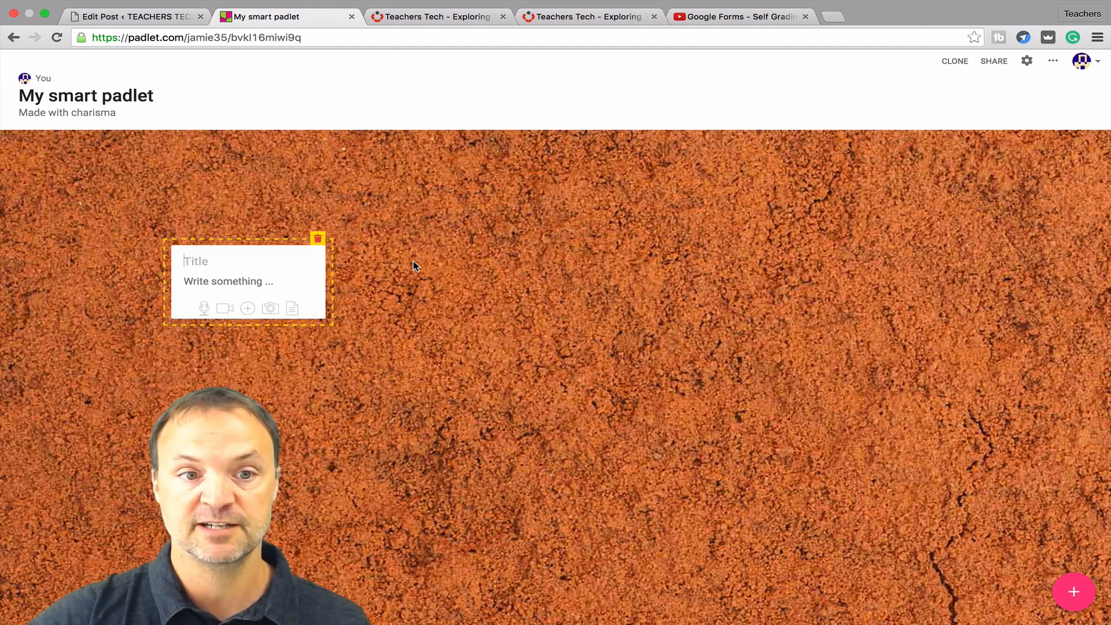
{"action": "type", "text": "H"}
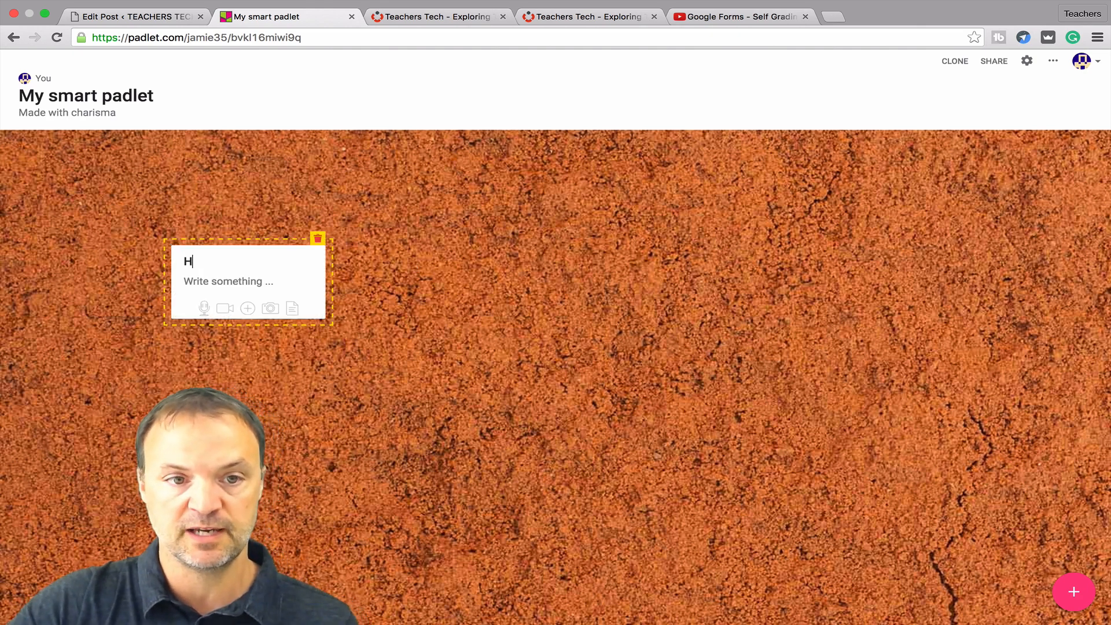
{"action": "type", "text": "ello Pa"}
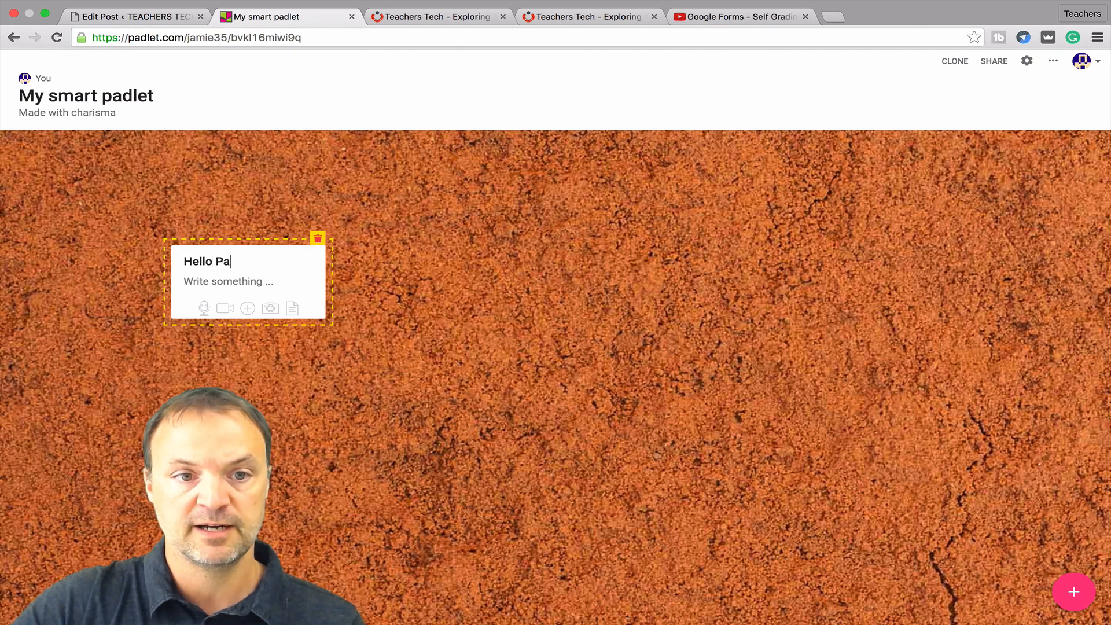
{"action": "type", "text": "dlte"}
{"action": "key", "text": "BackSpace"}
{"action": "key", "text": "BackSpace"}
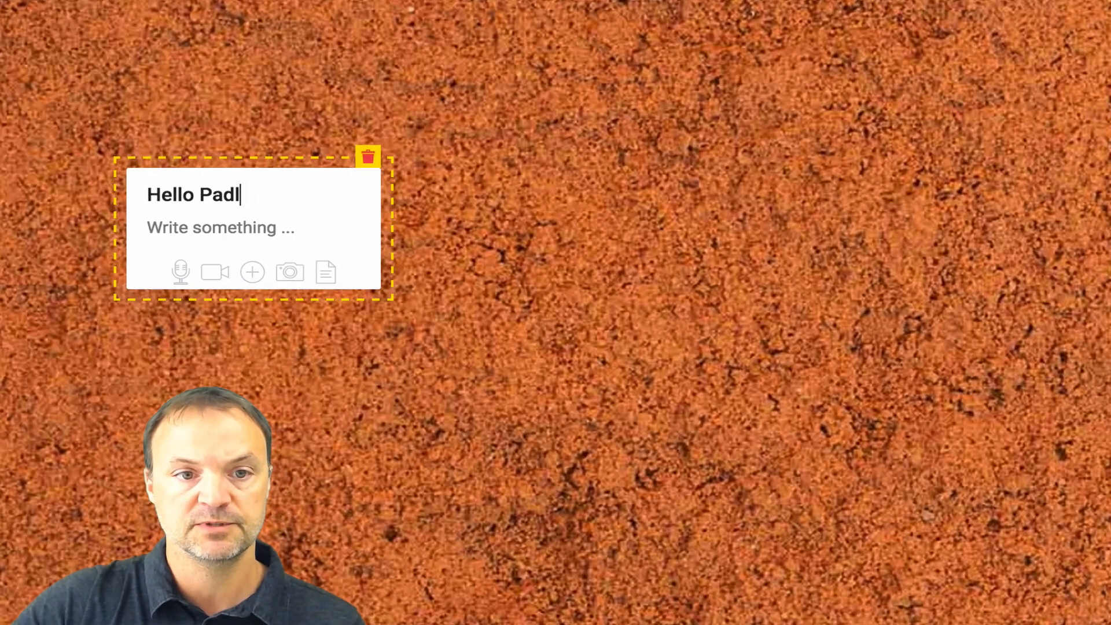
{"action": "type", "text": "et!"}
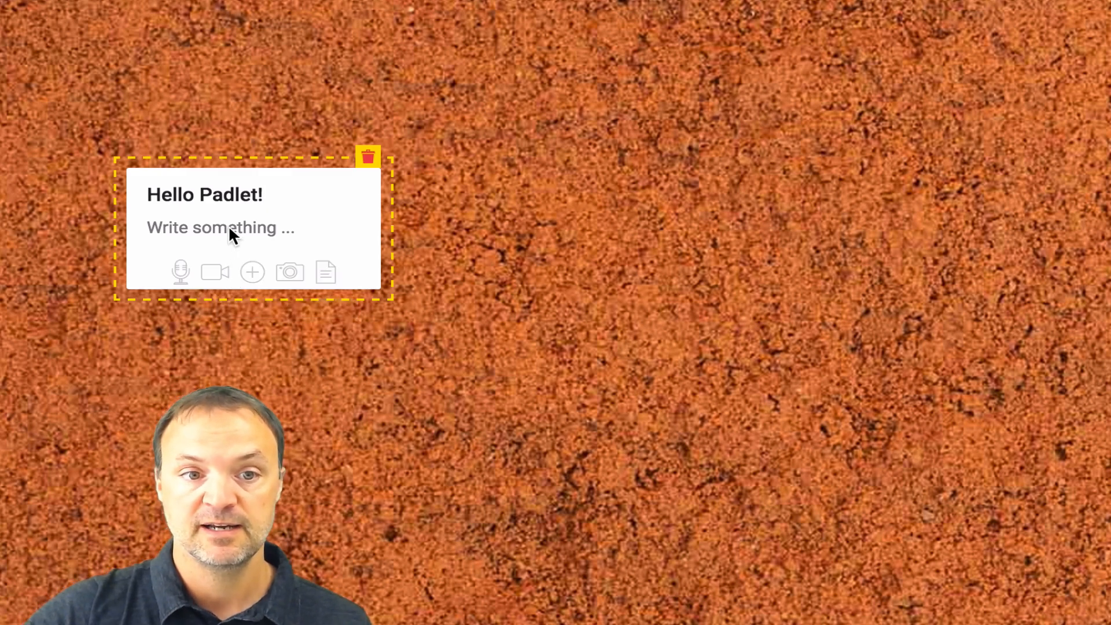
{"action": "left_click", "coordinate": [243, 274]}
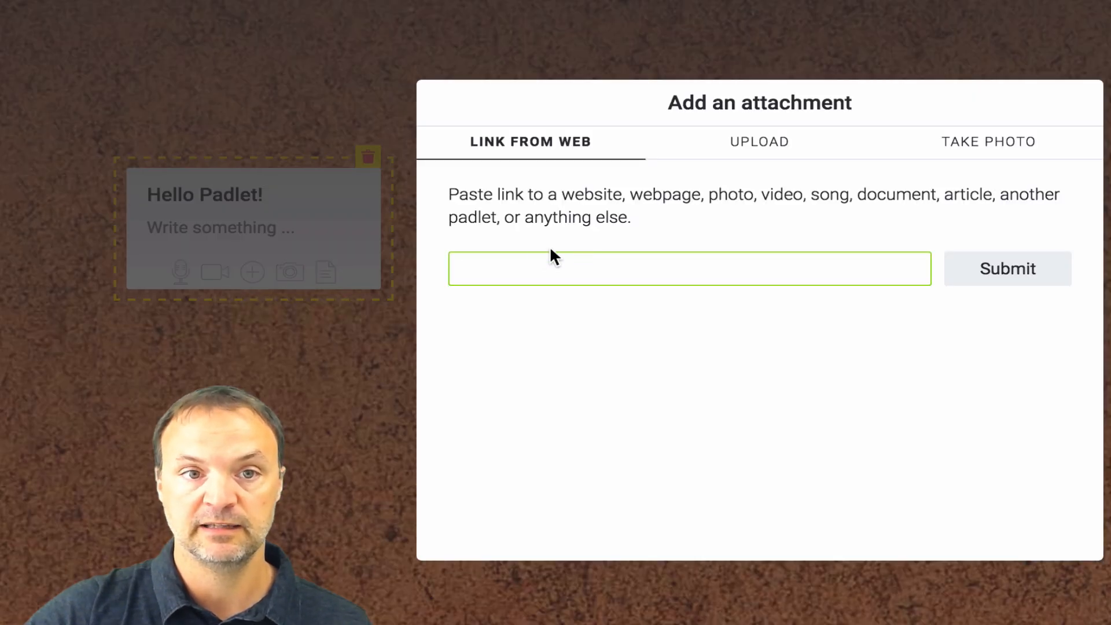
{"action": "right_click", "coordinate": [528, 272]}
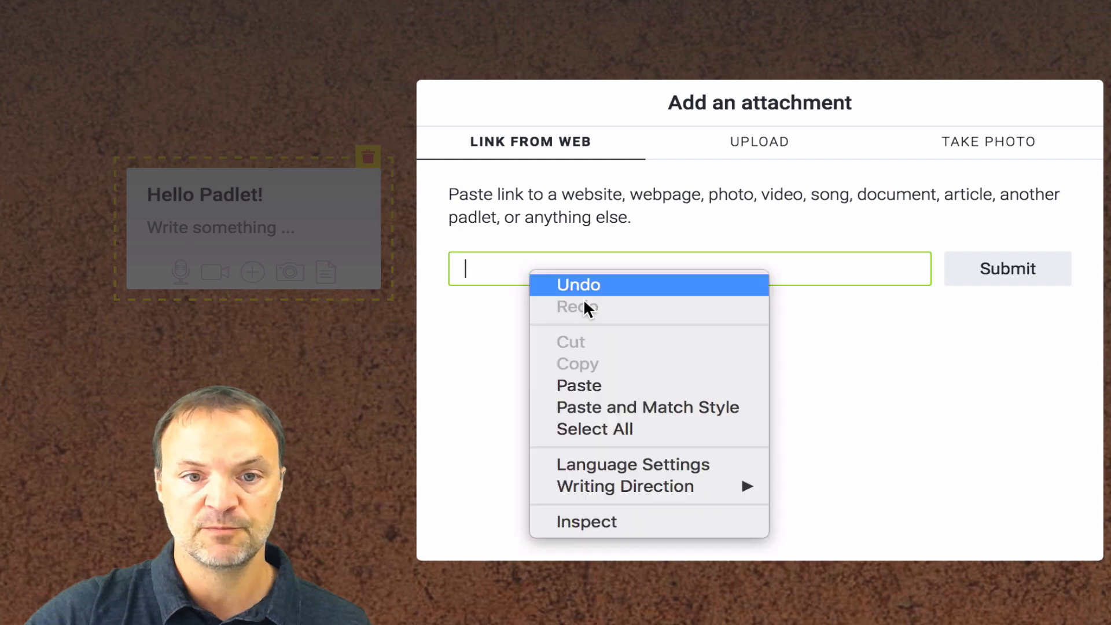
{"action": "left_click", "coordinate": [602, 384]}
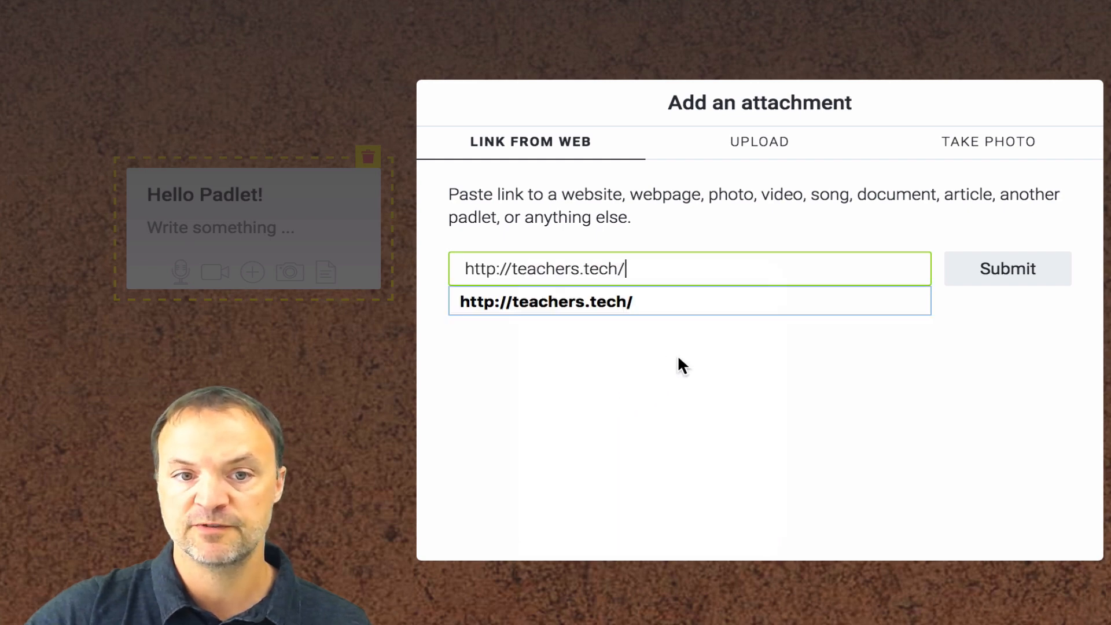
{"action": "left_click", "coordinate": [987, 276]}
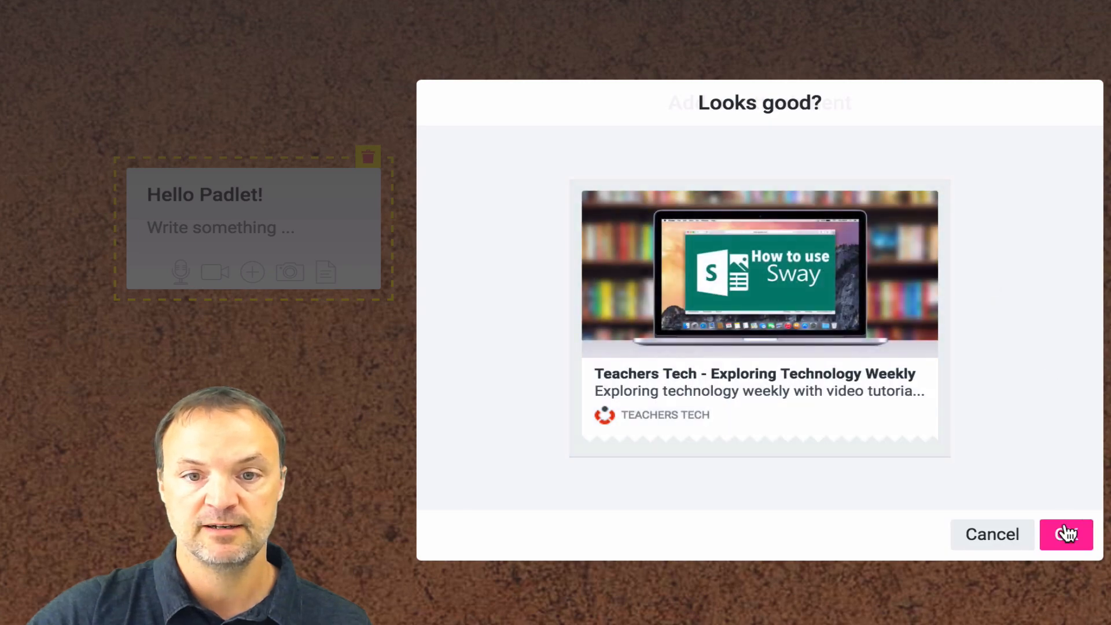
{"action": "left_click", "coordinate": [1065, 534]}
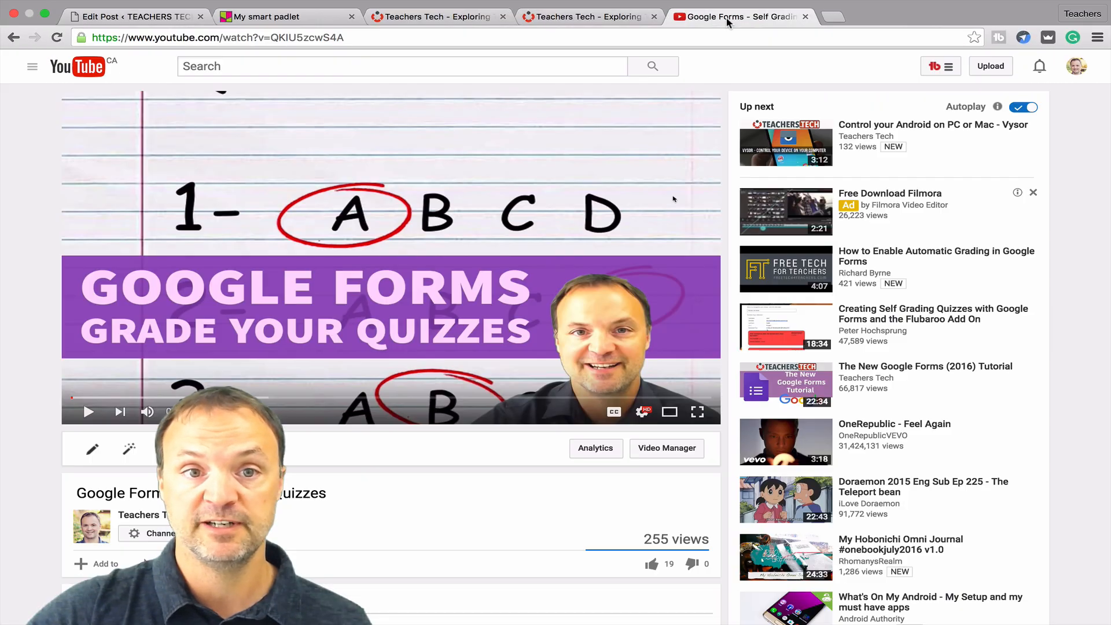
Step: Copy the web address of the Google Forms self-grading video on YouTube and return to the padlet
{"action": "left_click", "coordinate": [190, 37]}
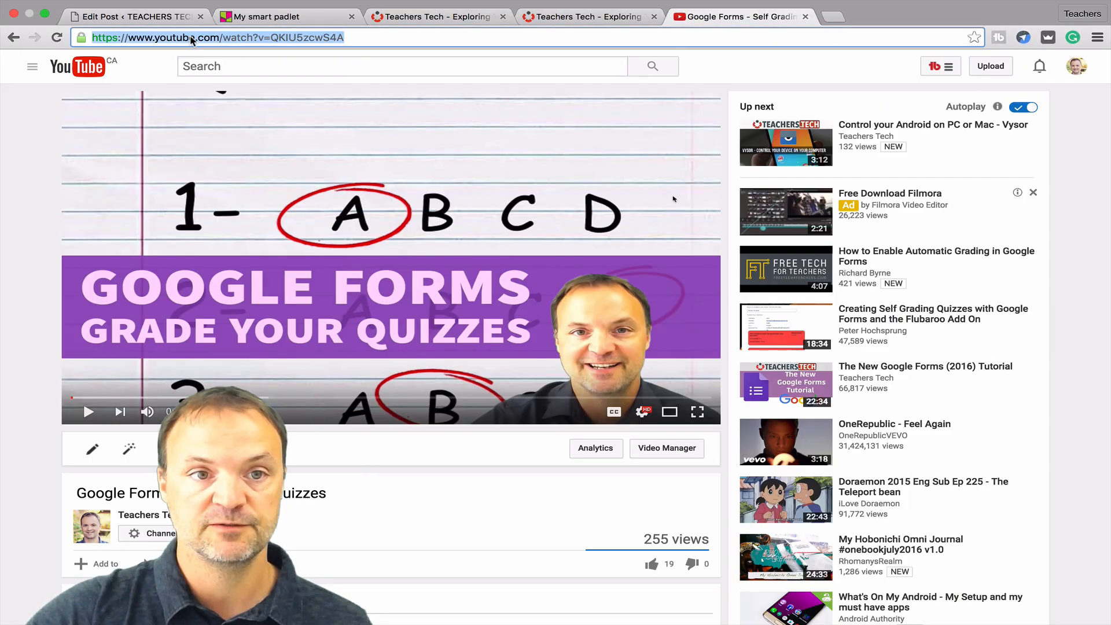
{"action": "right_click", "coordinate": [192, 37]}
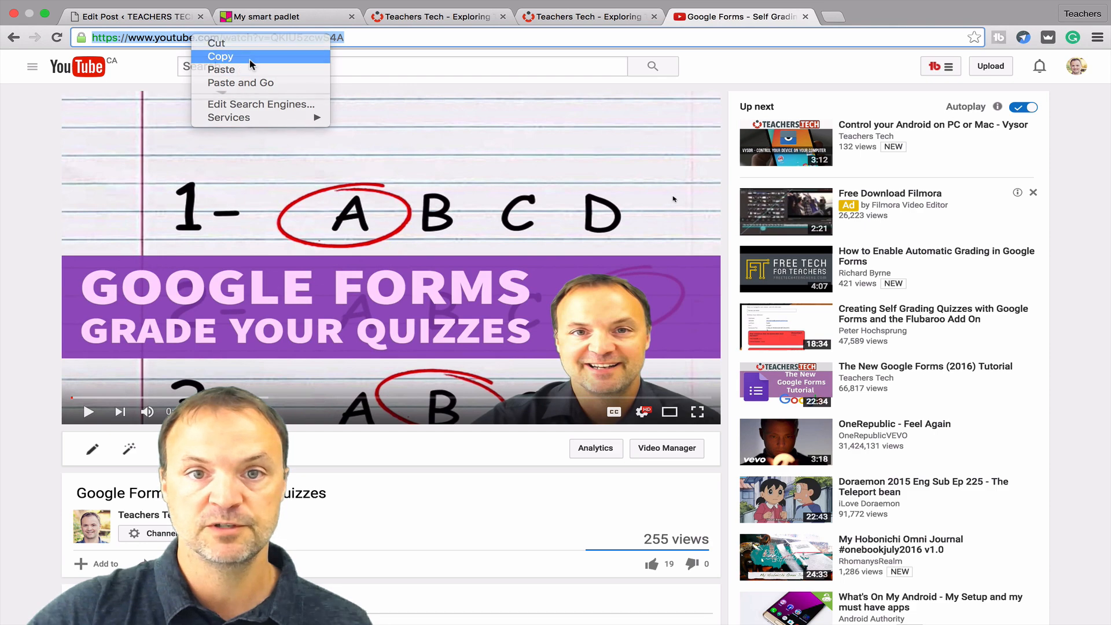
{"action": "left_click", "coordinate": [250, 57]}
{"action": "left_click", "coordinate": [424, 17]}
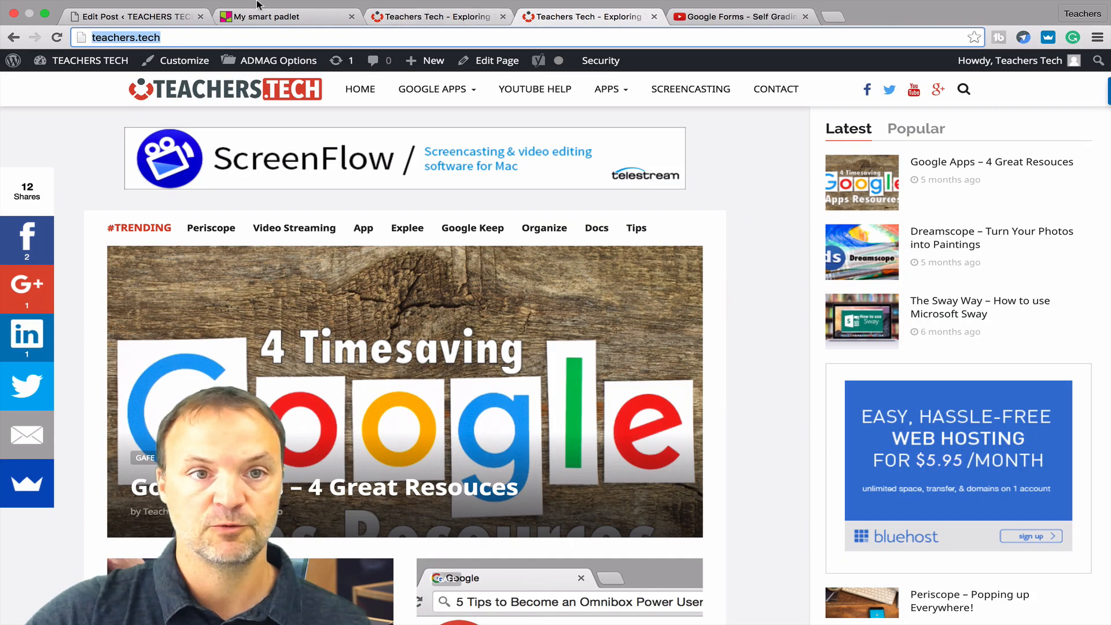
{"action": "left_click", "coordinate": [269, 17]}
Step: Add a second post titled "Google Forms" to the right of the "Hello Padlet!" post
{"action": "double_click", "coordinate": [620, 268]}
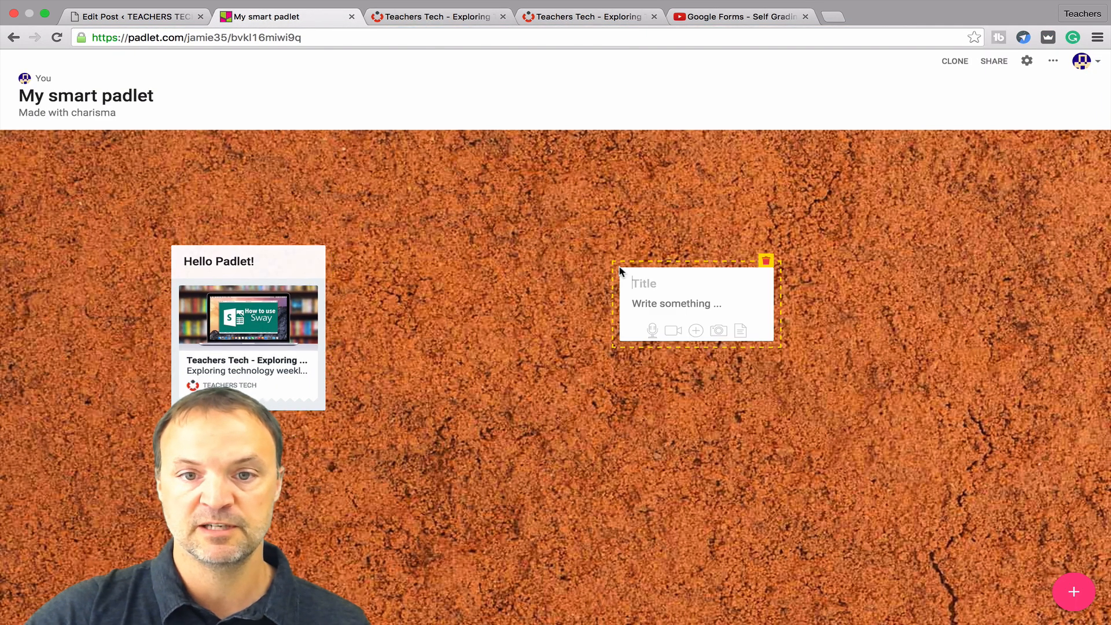
{"action": "left_click", "coordinate": [642, 282]}
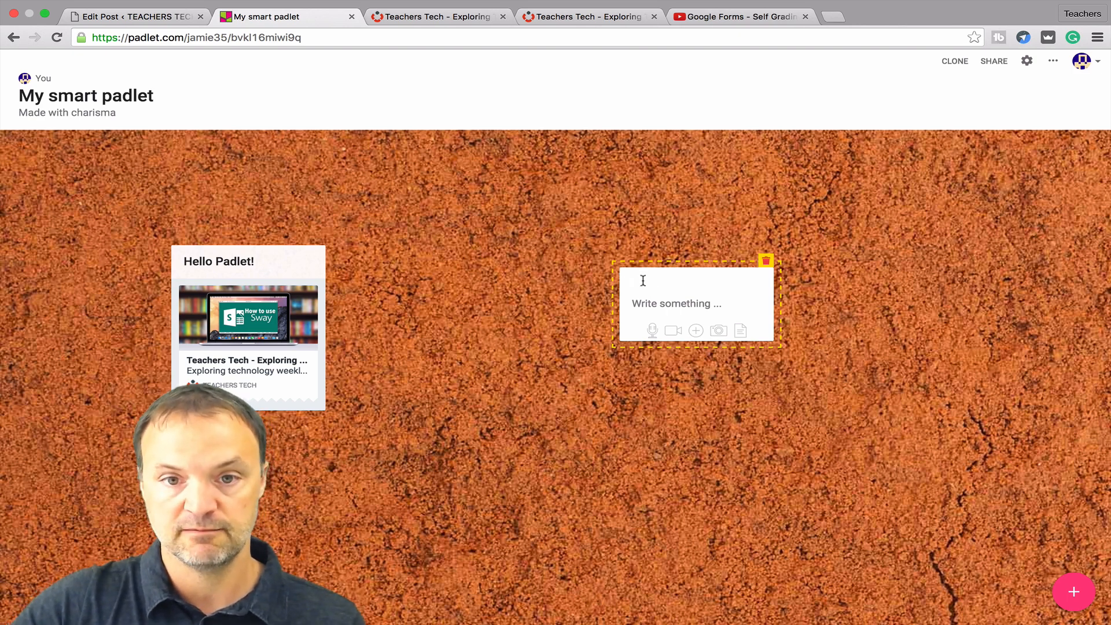
{"action": "type", "text": "Google Forms"}
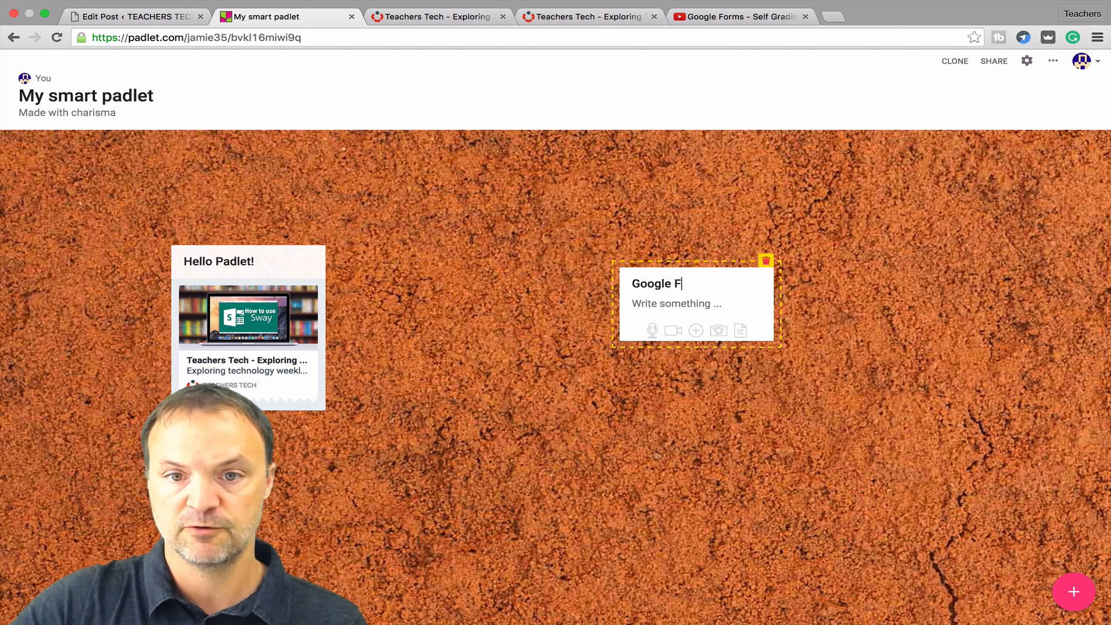
Step: Attach the copied YouTube video link to the "Google Forms" post, accept its preview and finish the post
{"action": "left_click", "coordinate": [694, 331]}
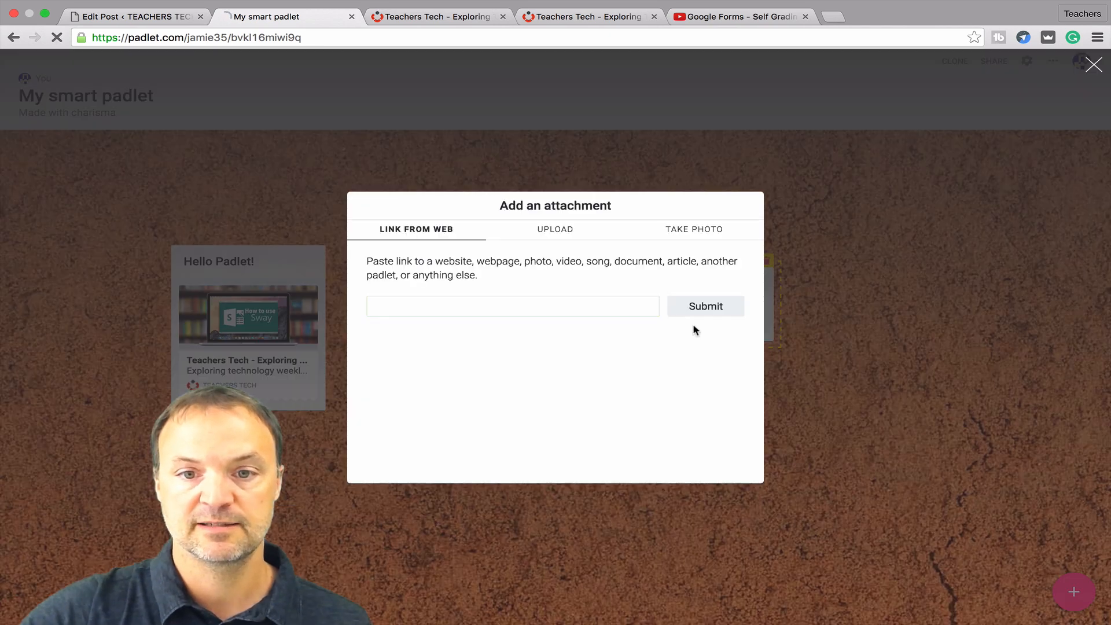
{"action": "right_click", "coordinate": [444, 306]}
{"action": "left_click", "coordinate": [473, 370]}
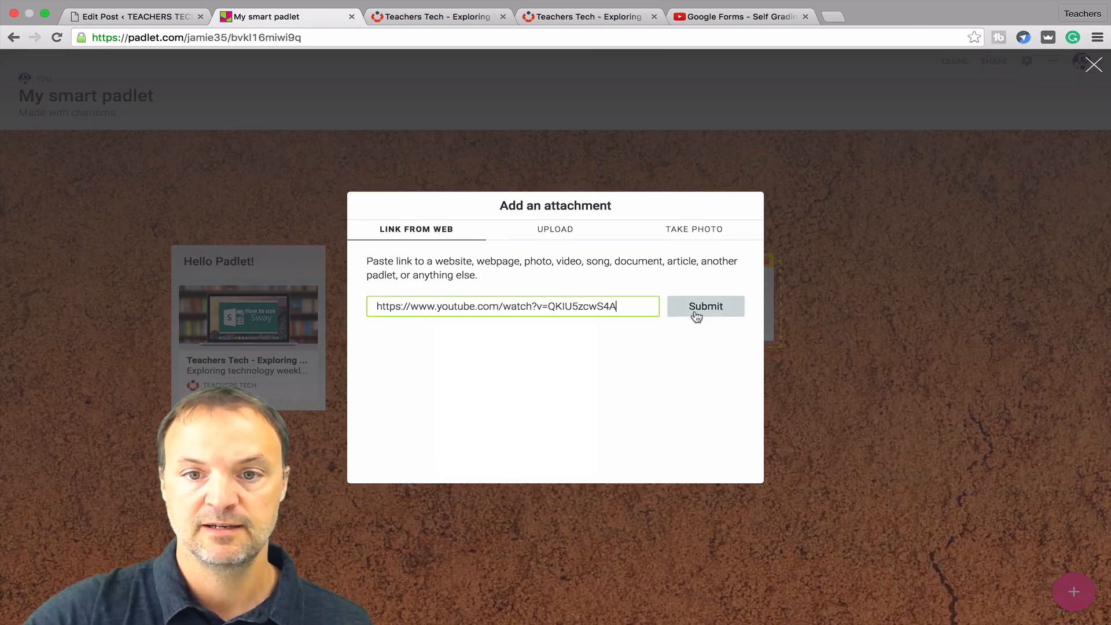
{"action": "left_click", "coordinate": [701, 309]}
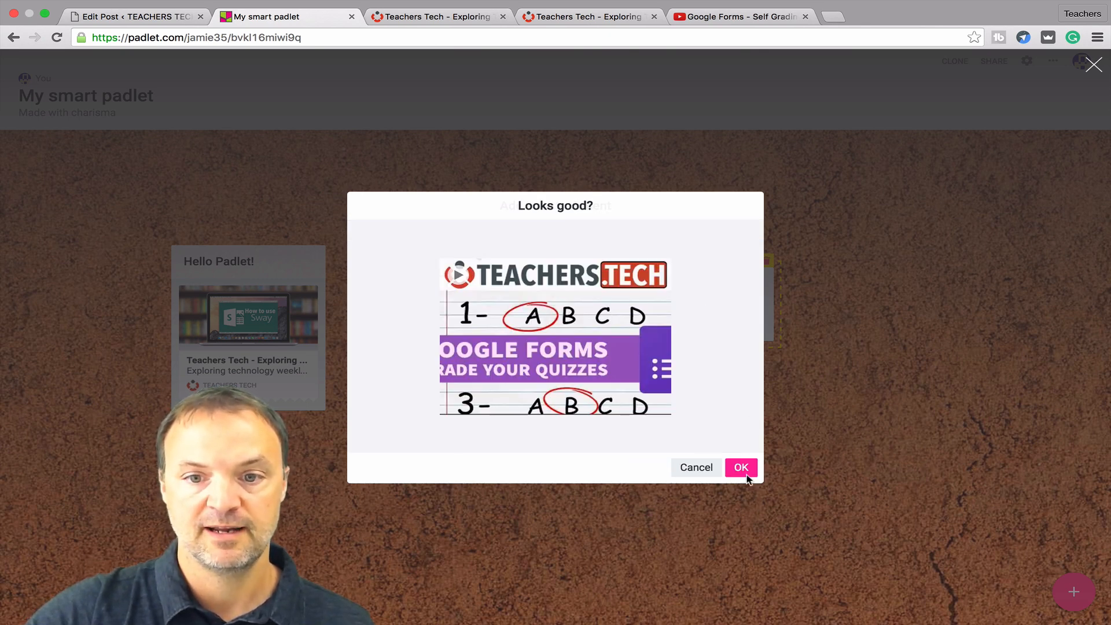
{"action": "left_click", "coordinate": [745, 470]}
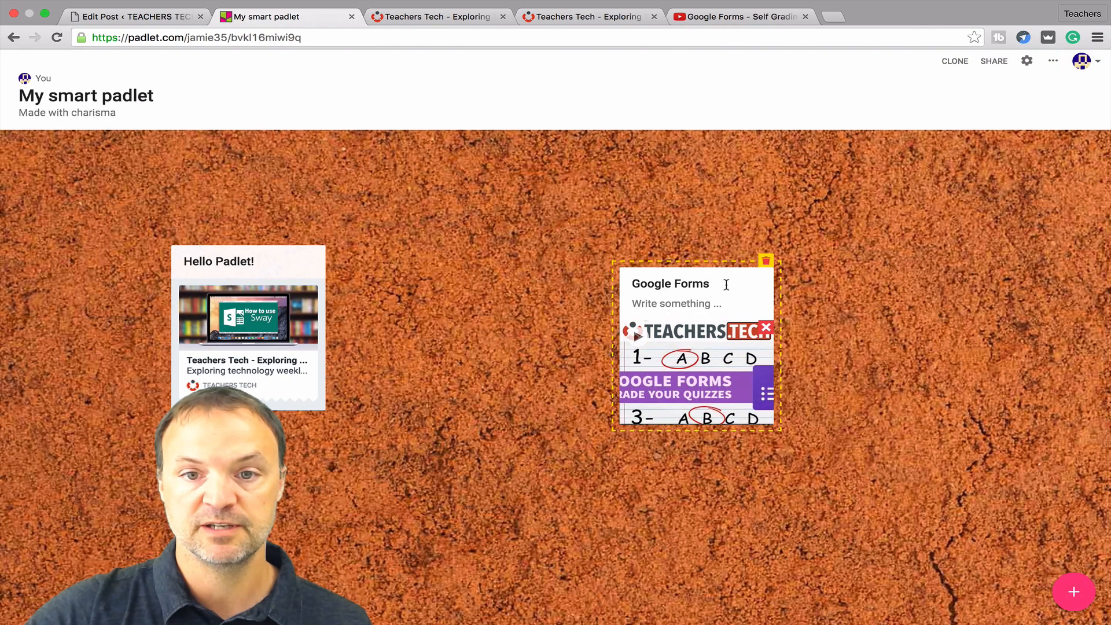
{"action": "left_click", "coordinate": [453, 249]}
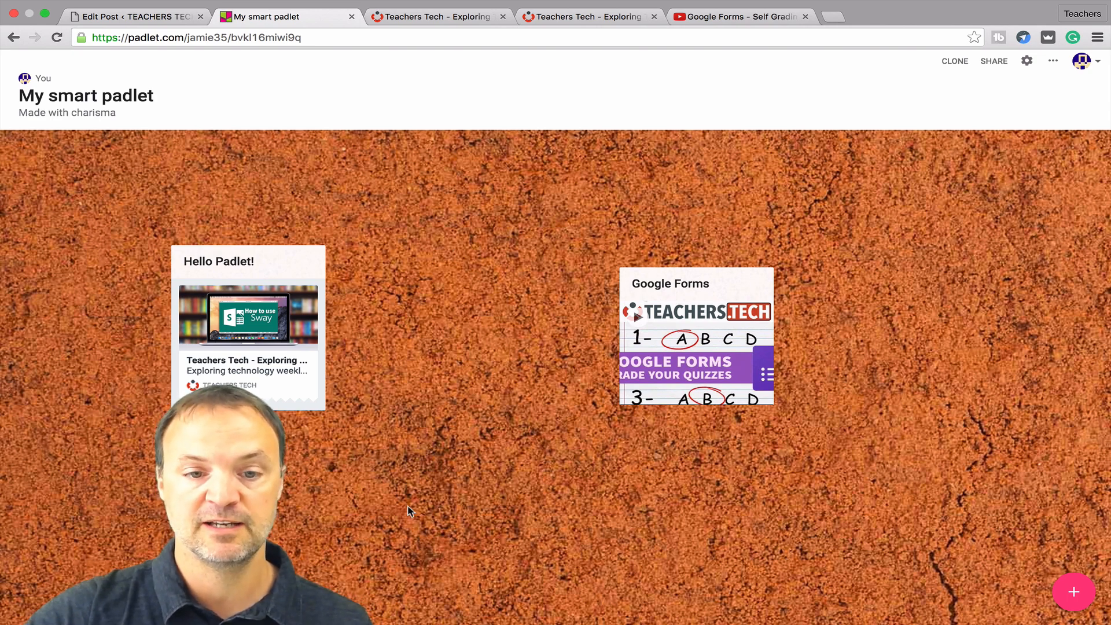
Step: Add a third post titled "How do you like so far?" below and between the two existing posts
{"action": "double_click", "coordinate": [449, 492]}
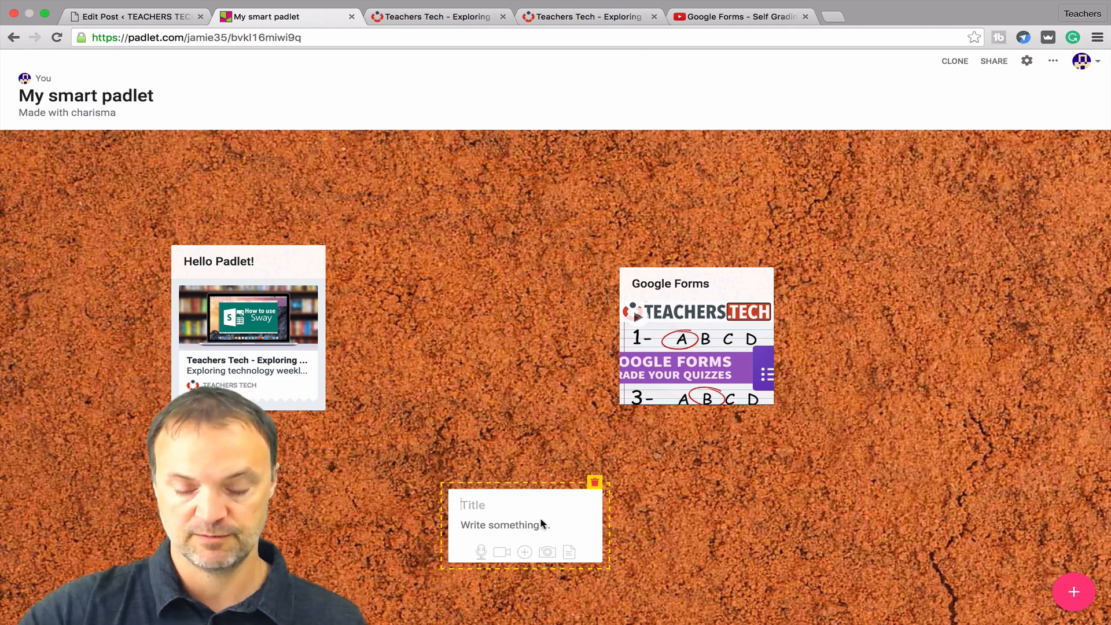
{"action": "type", "text": "How t"}
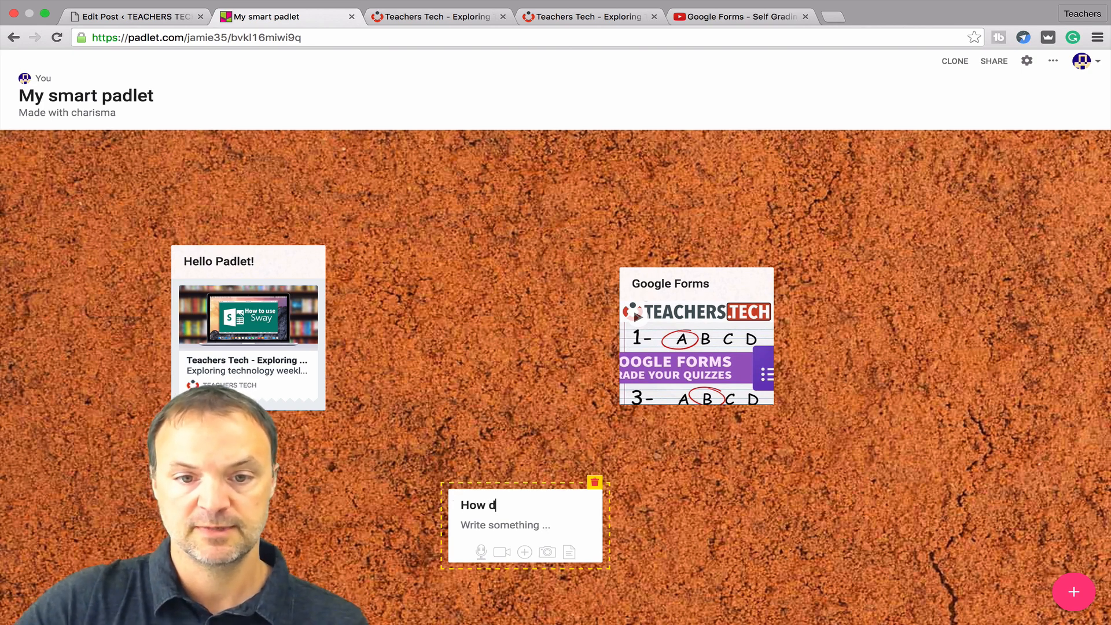
{"action": "type", "text": "o you like so "}
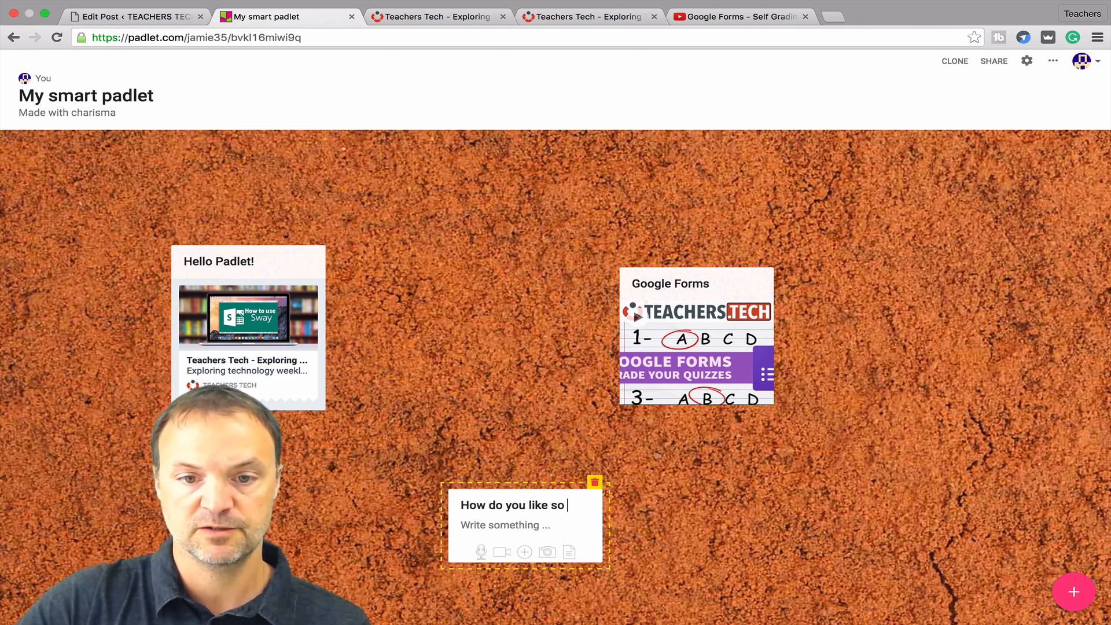
{"action": "type", "text": "far?"}
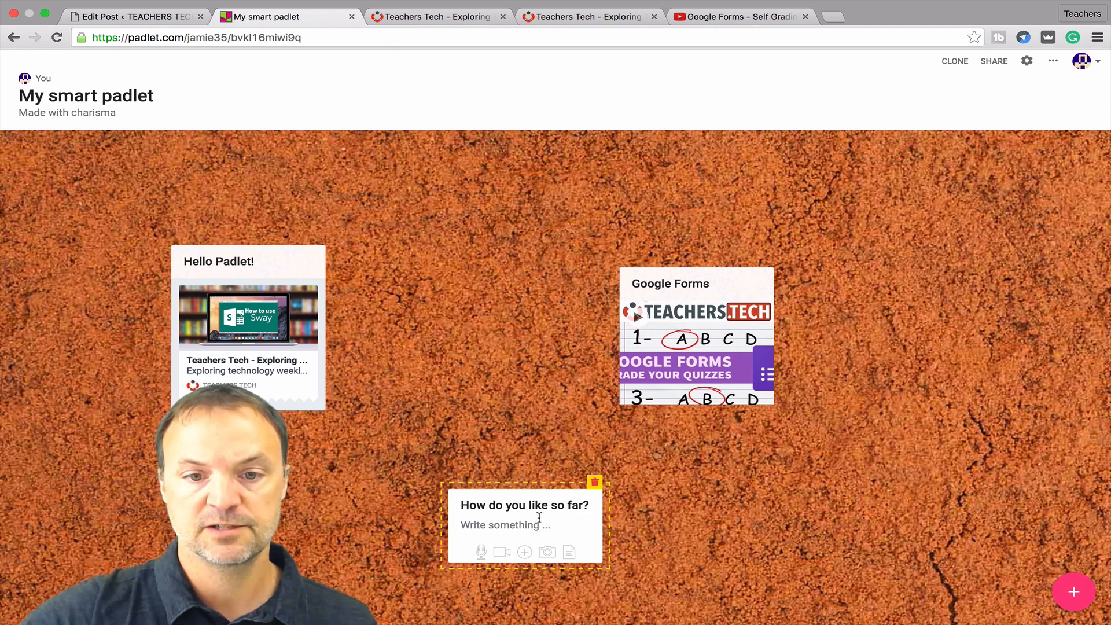
{"action": "left_click", "coordinate": [478, 418]}
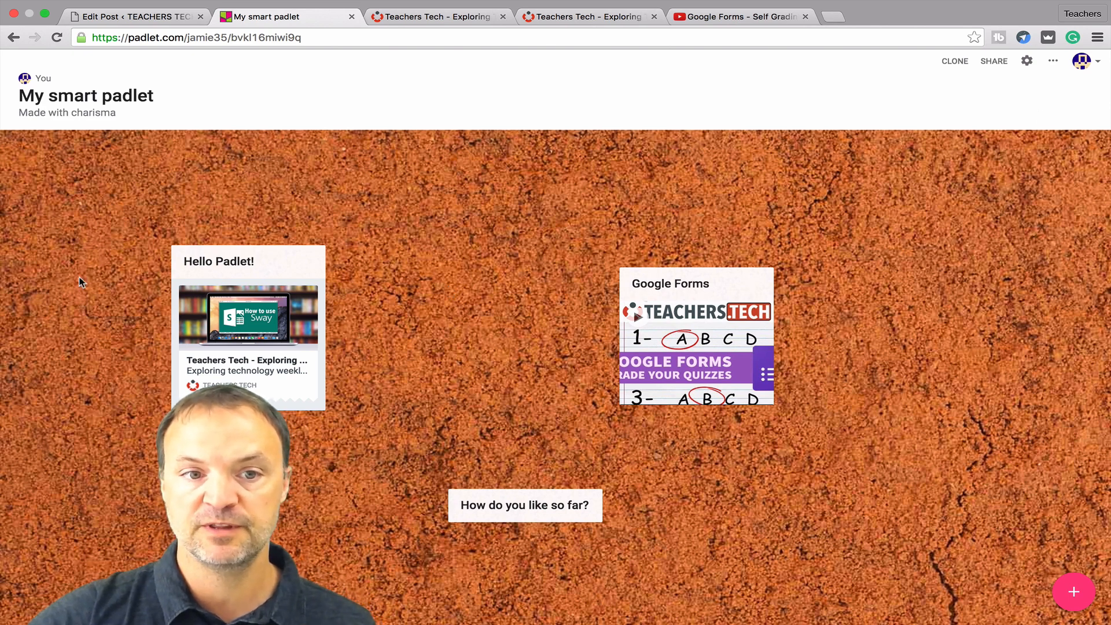
Step: Review the padlet's cloning choices and its list of additional actions without applying any of them
{"action": "left_click", "coordinate": [953, 64]}
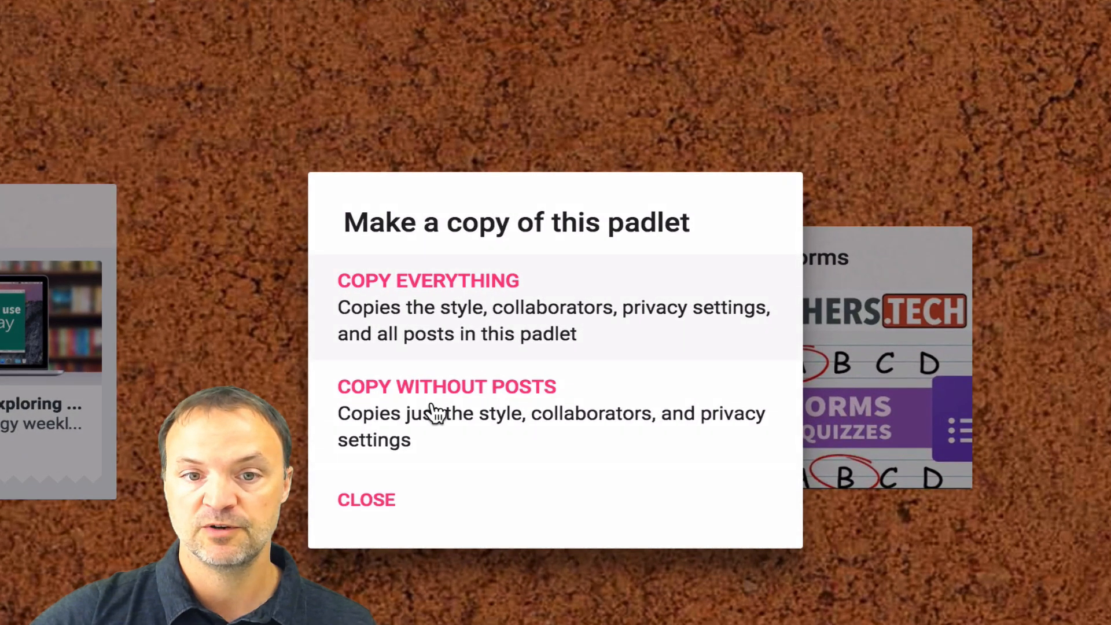
{"action": "left_click", "coordinate": [370, 513]}
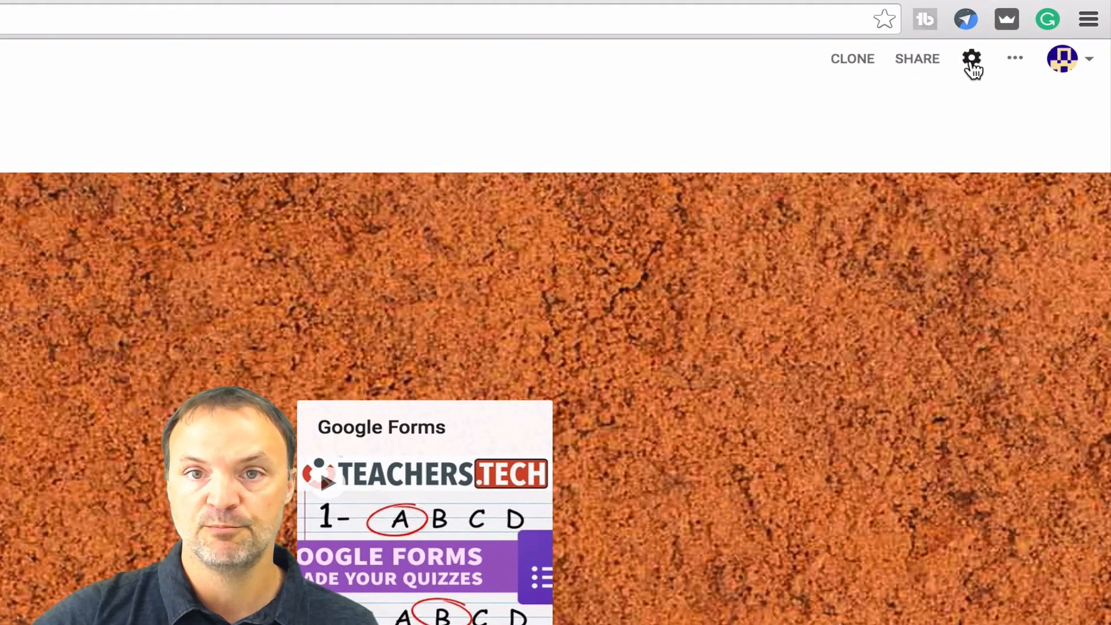
{"action": "left_click", "coordinate": [1015, 61]}
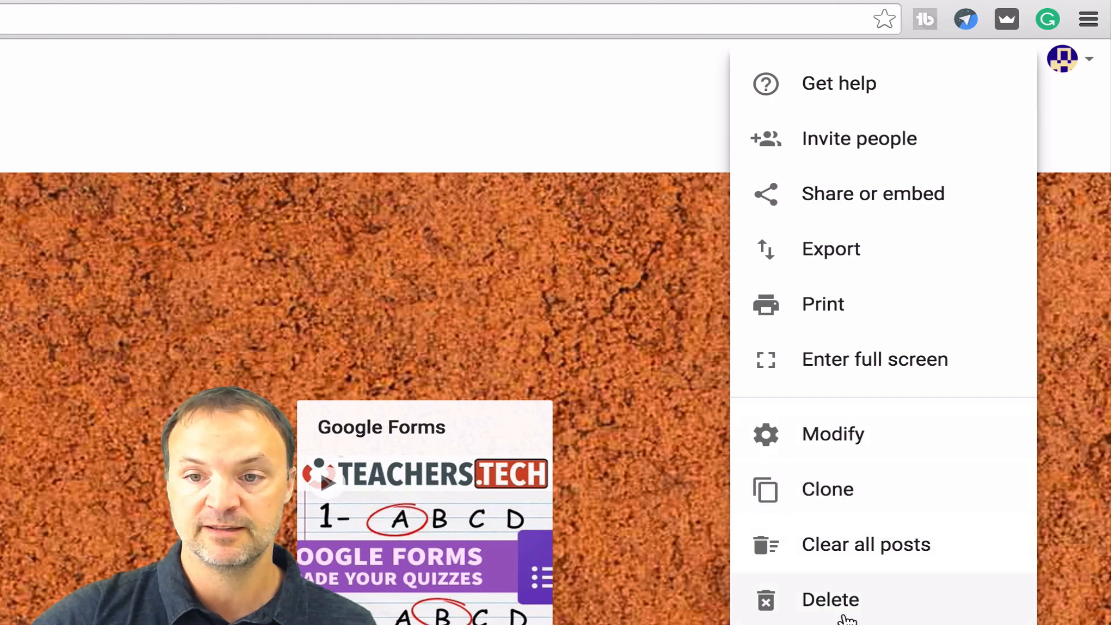
{"action": "left_click", "coordinate": [627, 316]}
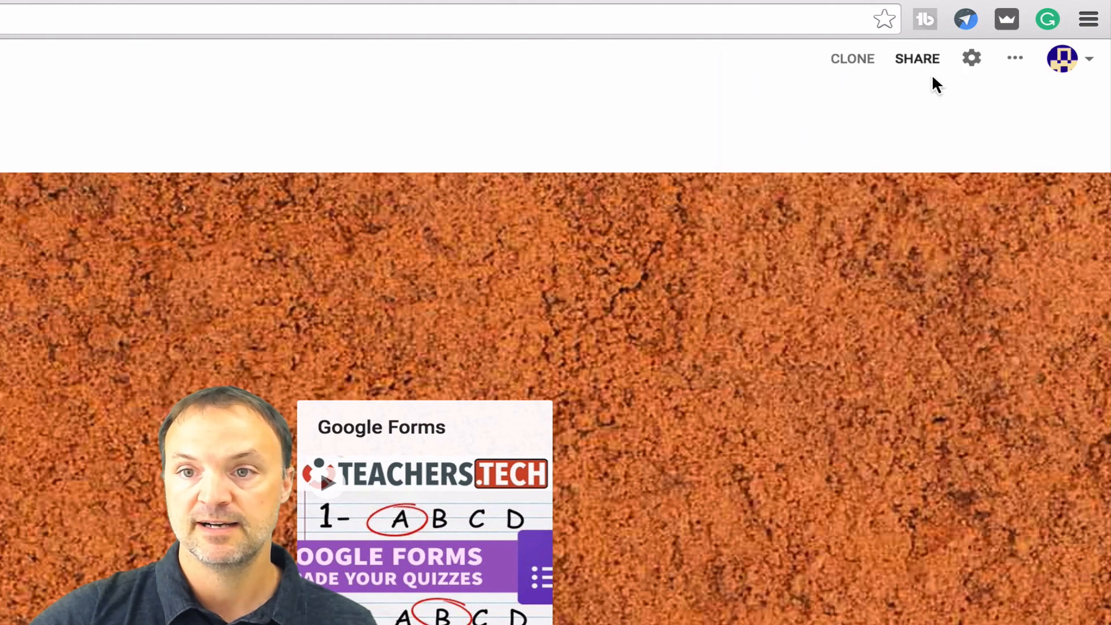
Step: Rename the padlet "My First Padlet" in its modification settings, save the change and close the settings
{"action": "left_click", "coordinate": [972, 60]}
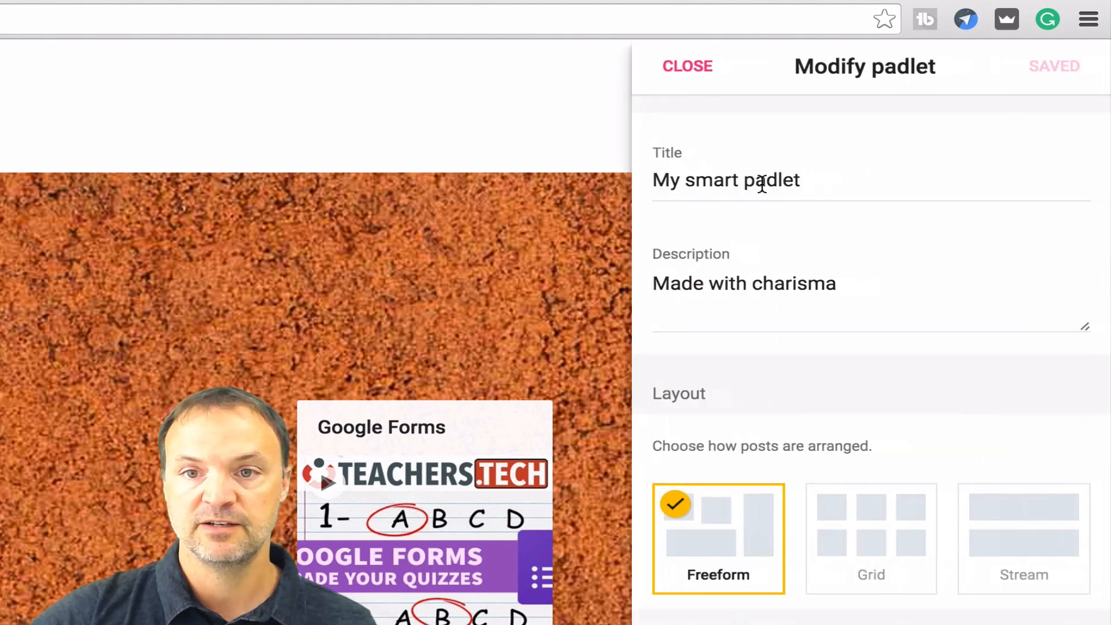
{"action": "left_click", "coordinate": [817, 184]}
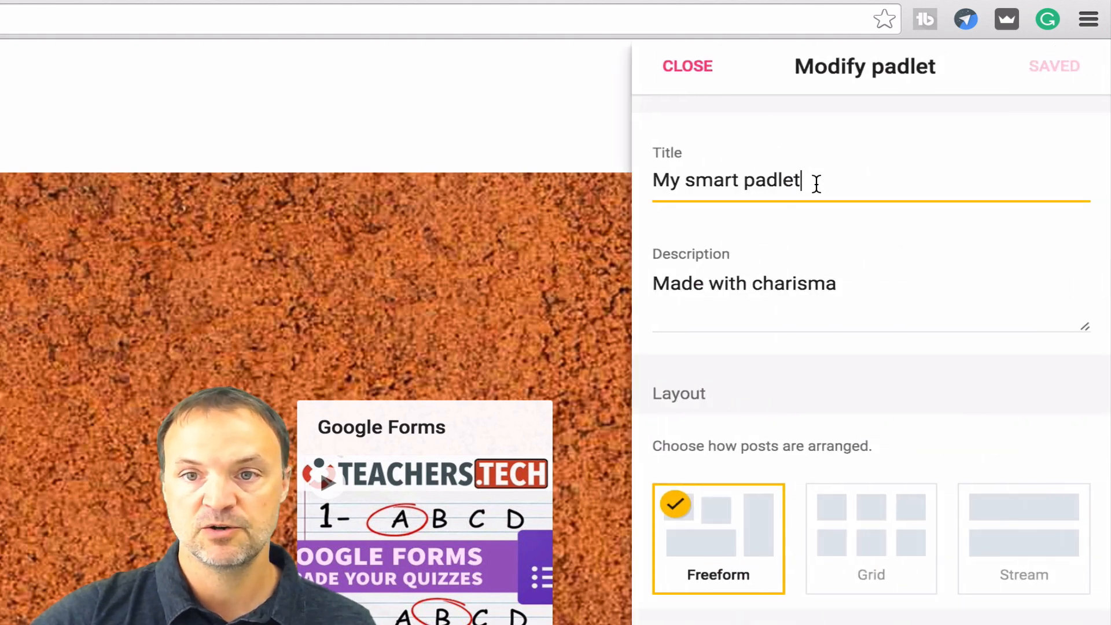
{"action": "triple_click", "coordinate": [816, 184]}
{"action": "type", "text": "My "}
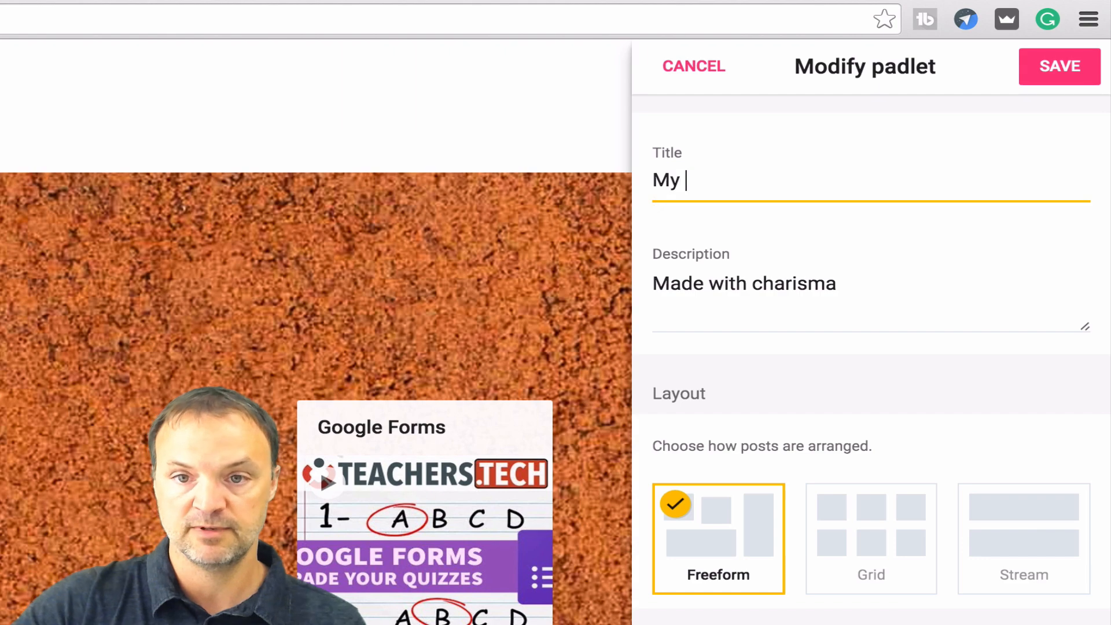
{"action": "type", "text": "First Pa"}
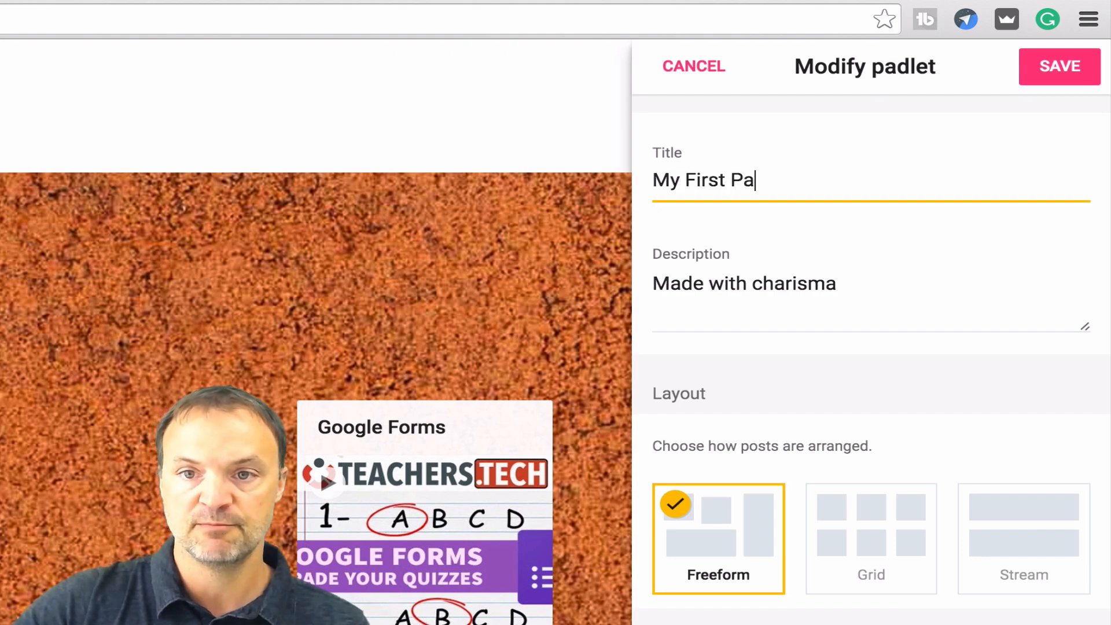
{"action": "type", "text": "dlet"}
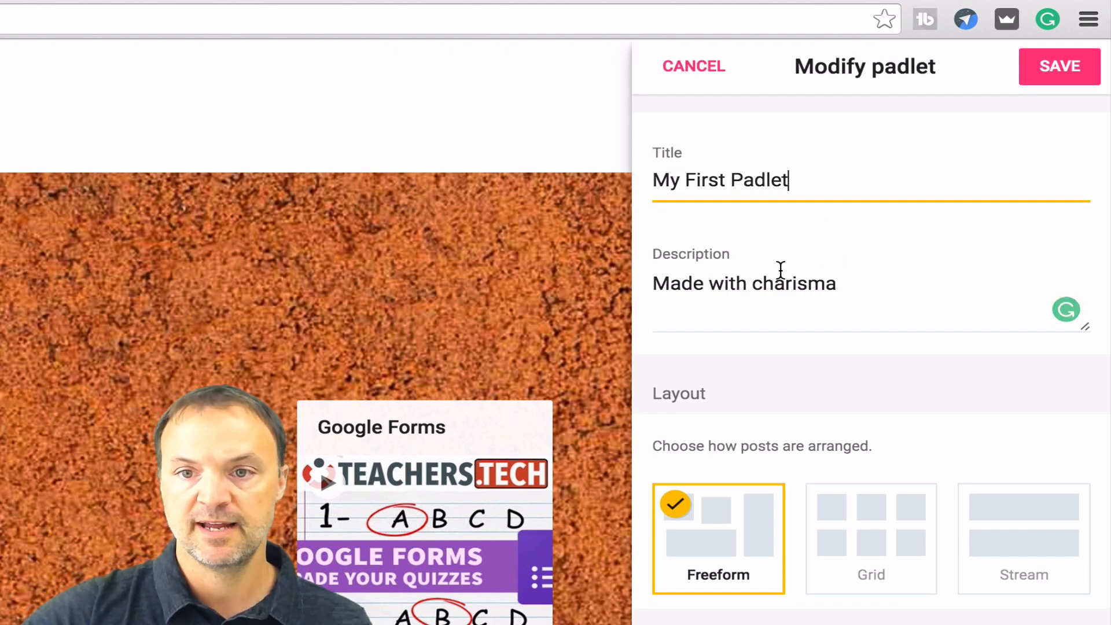
{"action": "key", "text": "Tab"}
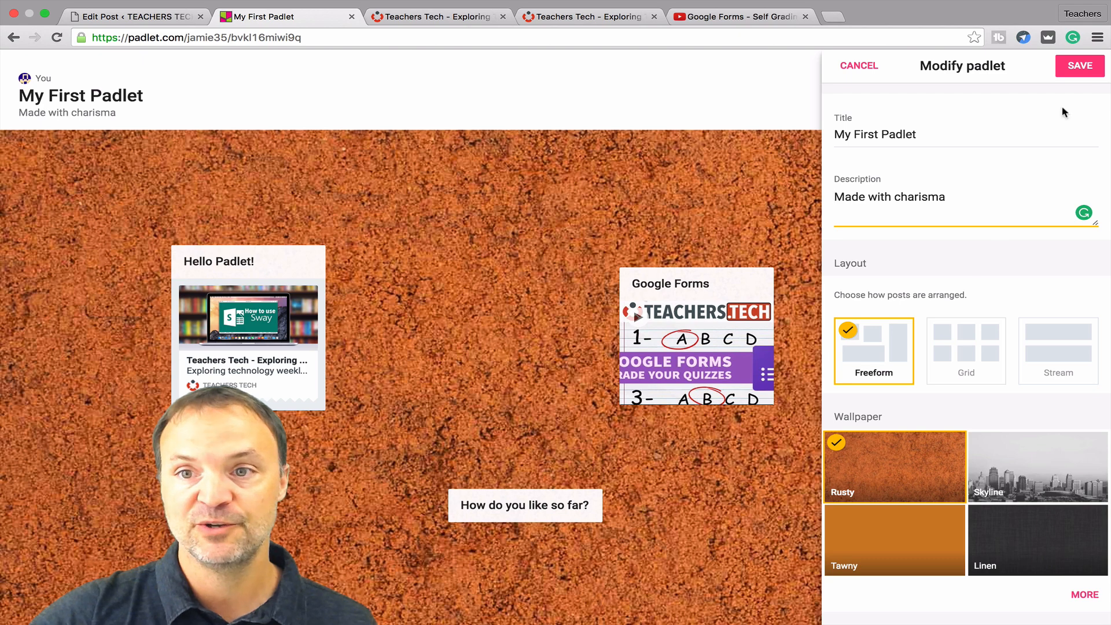
{"action": "left_click", "coordinate": [1085, 66]}
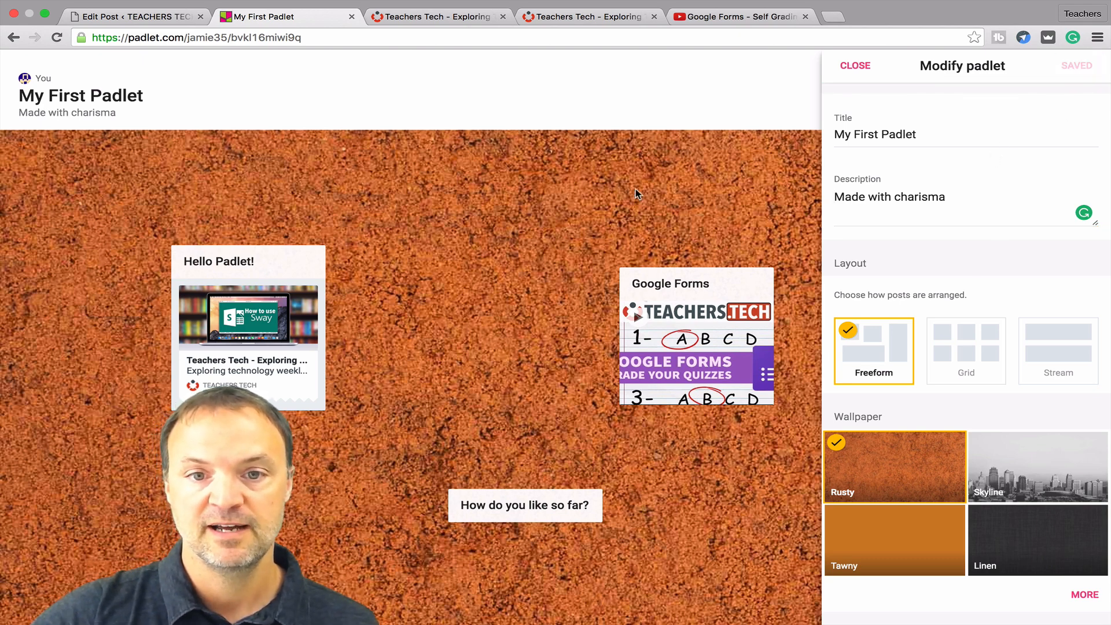
{"action": "left_click", "coordinate": [512, 207]}
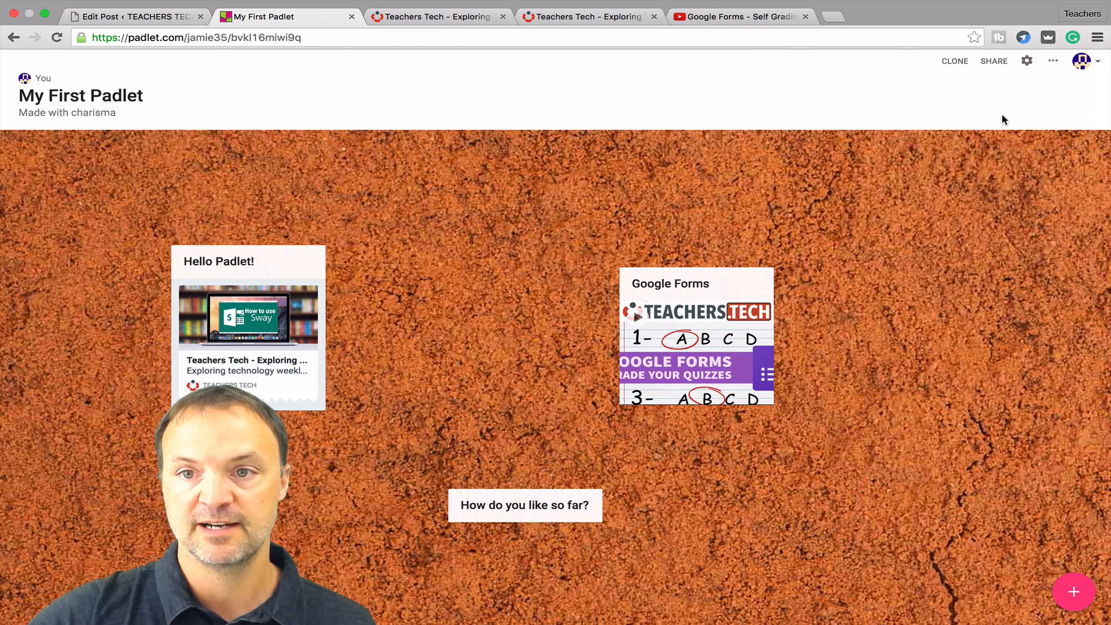
Step: Reopen the padlet's modification settings, try the Grid layout and then choose Stream as the post arrangement
{"action": "left_click", "coordinate": [1027, 62]}
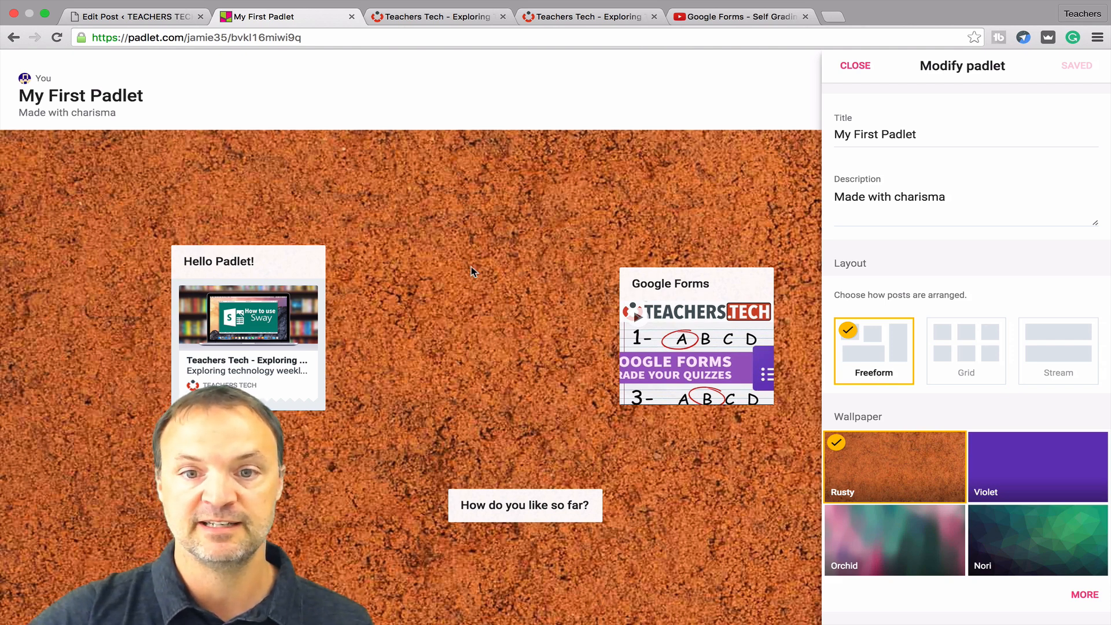
{"action": "left_click", "coordinate": [972, 357]}
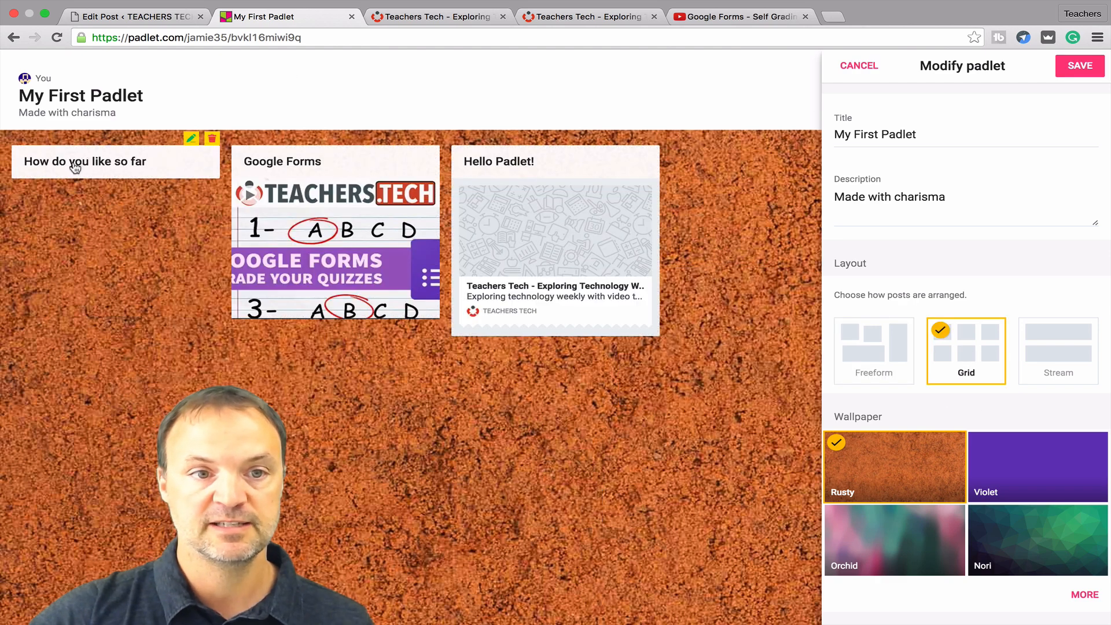
{"action": "left_click", "coordinate": [1051, 361]}
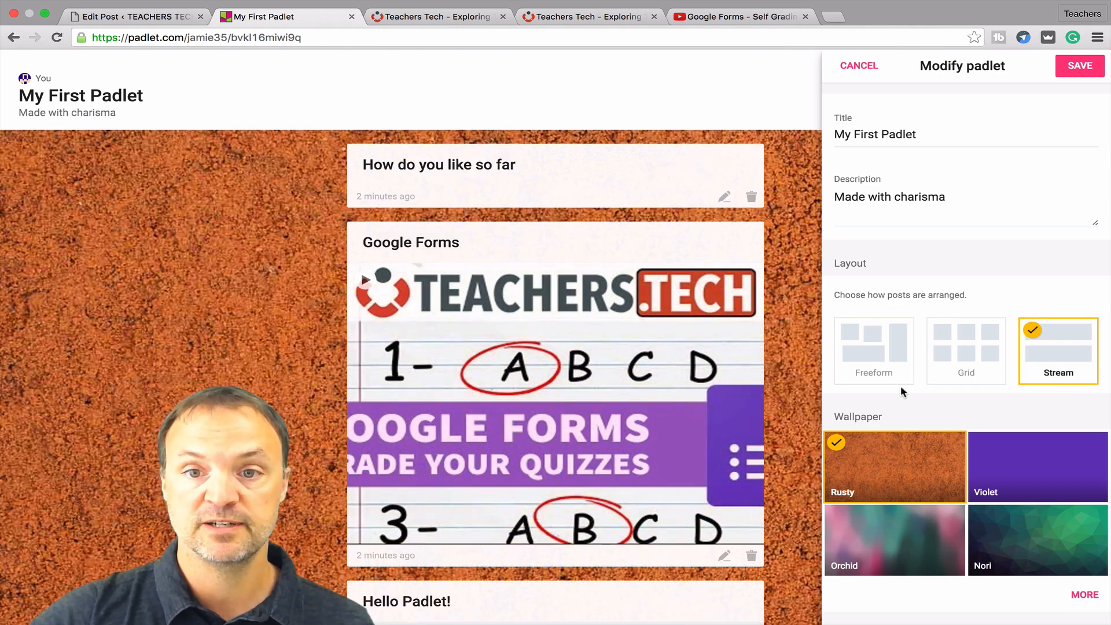
Step: Browse the full wallpaper gallery and try the Bricks and Blueprint wallpapers on the padlet
{"action": "scroll", "coordinate": [900, 392], "scroll_direction": "down", "scroll_amount": 4}
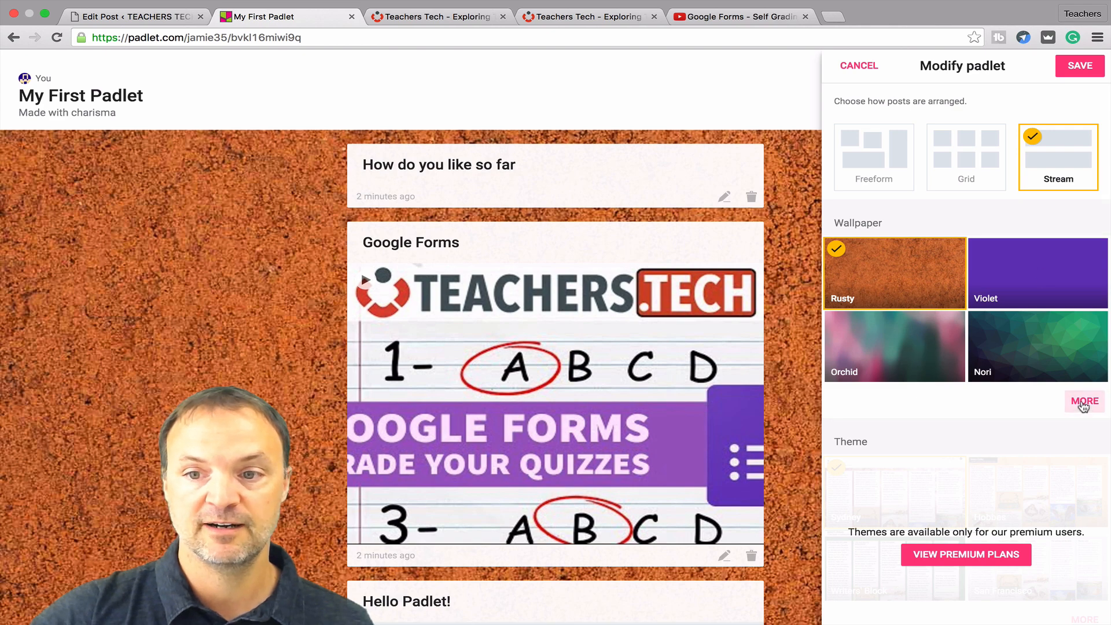
{"action": "left_click", "coordinate": [1084, 403]}
{"action": "scroll", "coordinate": [986, 376], "scroll_direction": "down", "scroll_amount": 10}
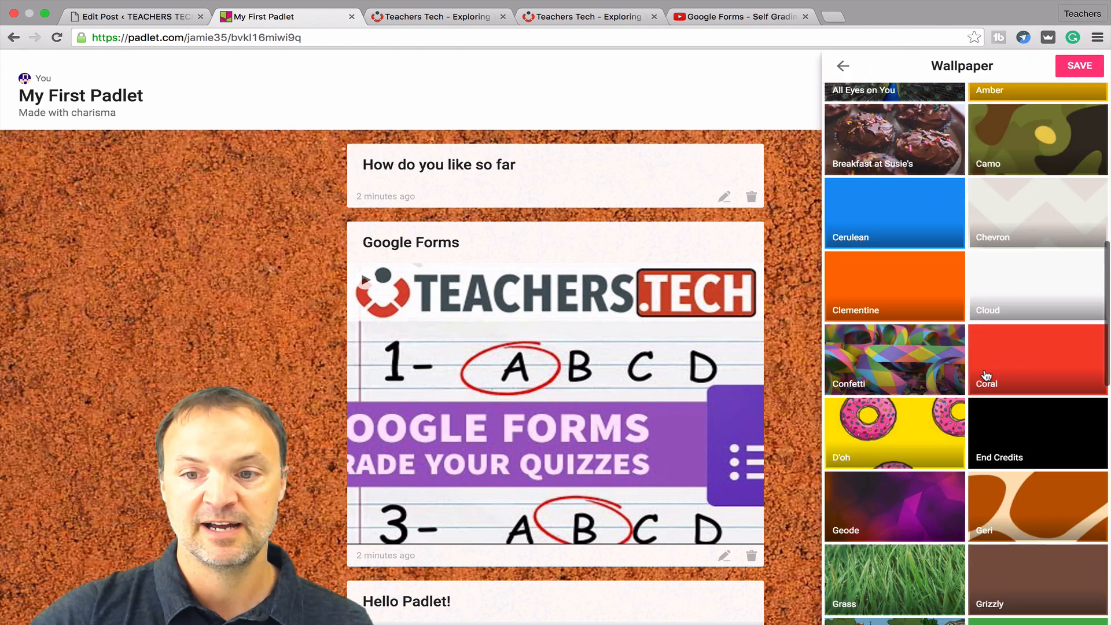
{"action": "scroll", "coordinate": [986, 376], "scroll_direction": "up", "scroll_amount": 10}
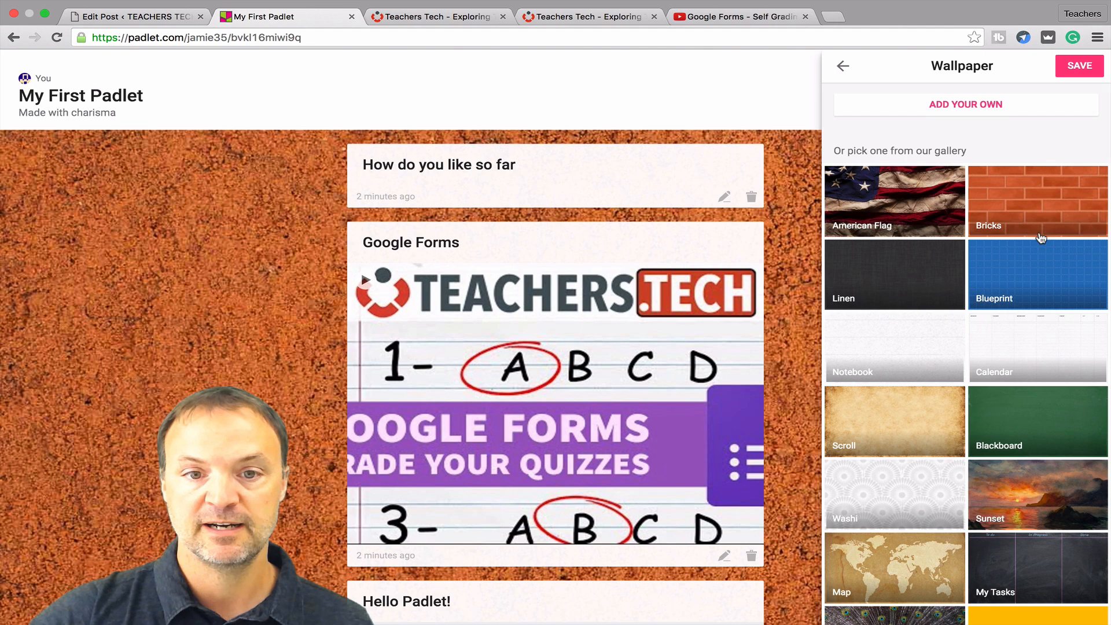
{"action": "left_click", "coordinate": [1040, 237]}
{"action": "left_click", "coordinate": [1037, 264]}
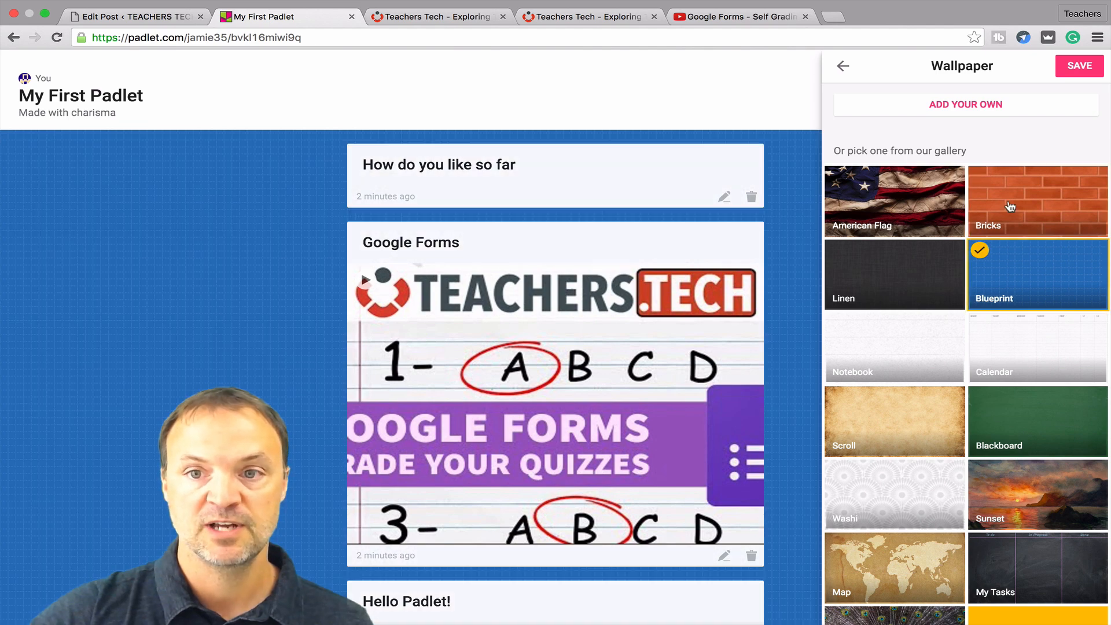
Step: Upload stars.jpeg from the Desktop as the padlet's own wallpaper, accept its preview and save
{"action": "left_click", "coordinate": [981, 105]}
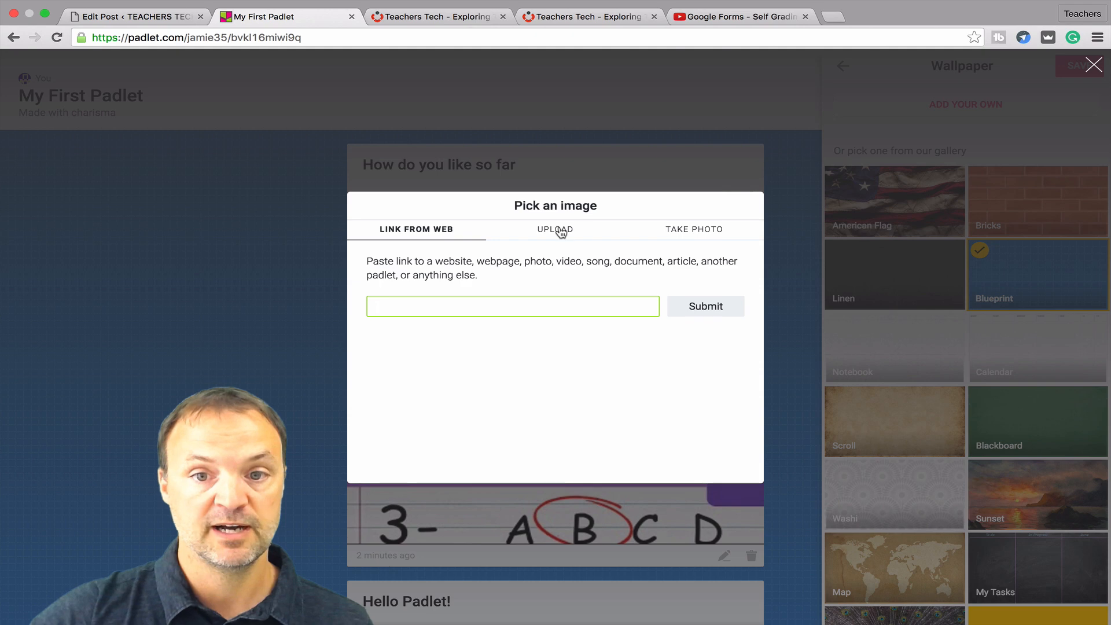
{"action": "left_click", "coordinate": [547, 234]}
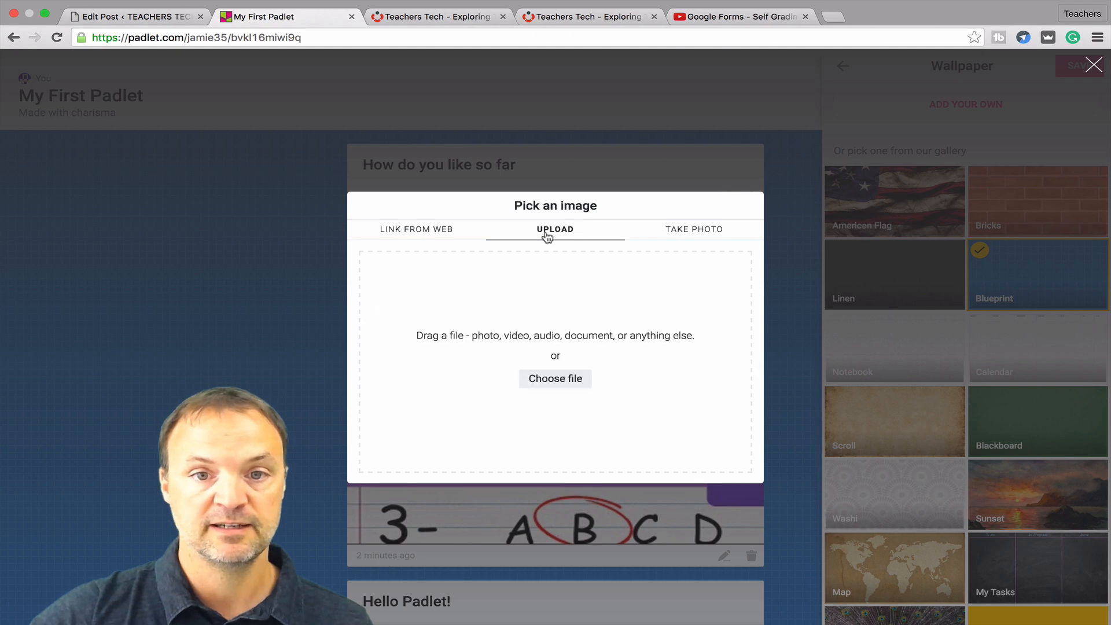
{"action": "left_click", "coordinate": [556, 378]}
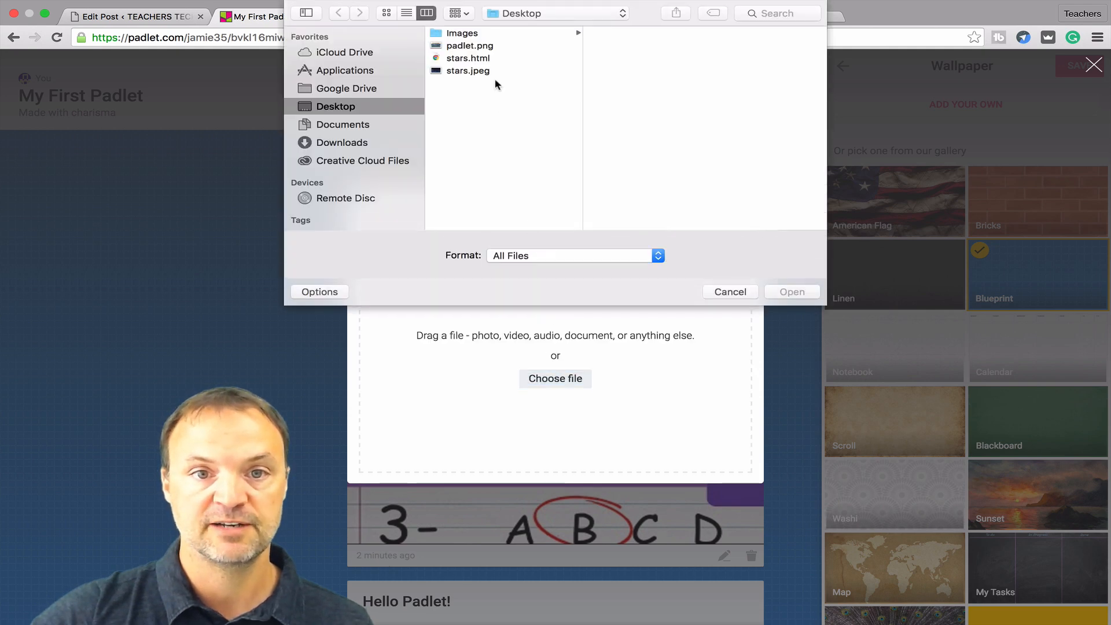
{"action": "left_click", "coordinate": [484, 72]}
{"action": "left_click", "coordinate": [791, 292]}
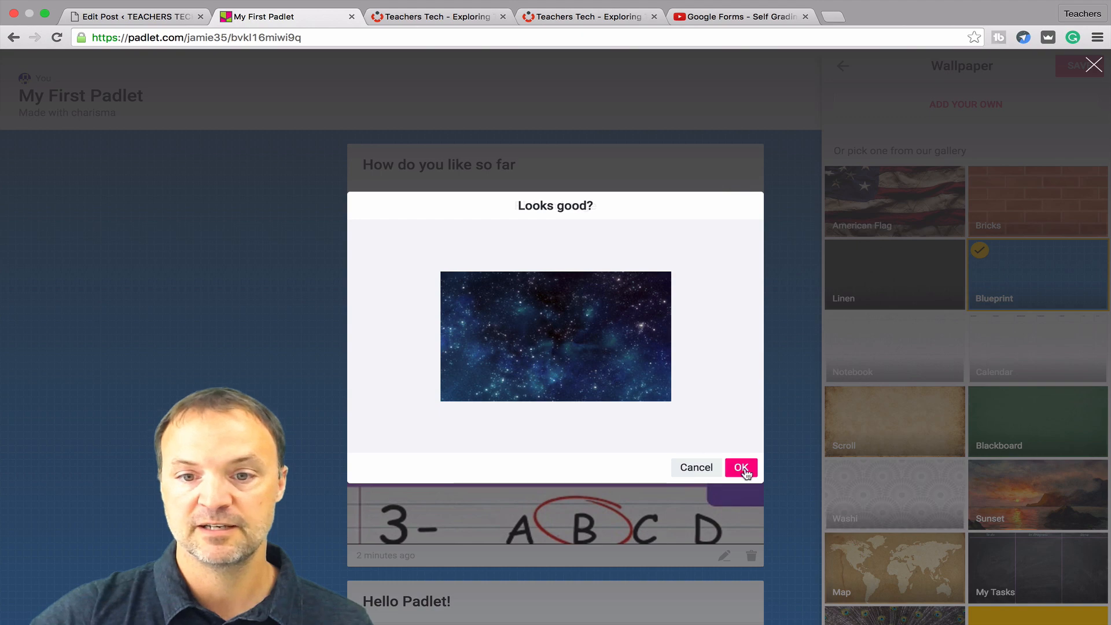
{"action": "left_click", "coordinate": [741, 468]}
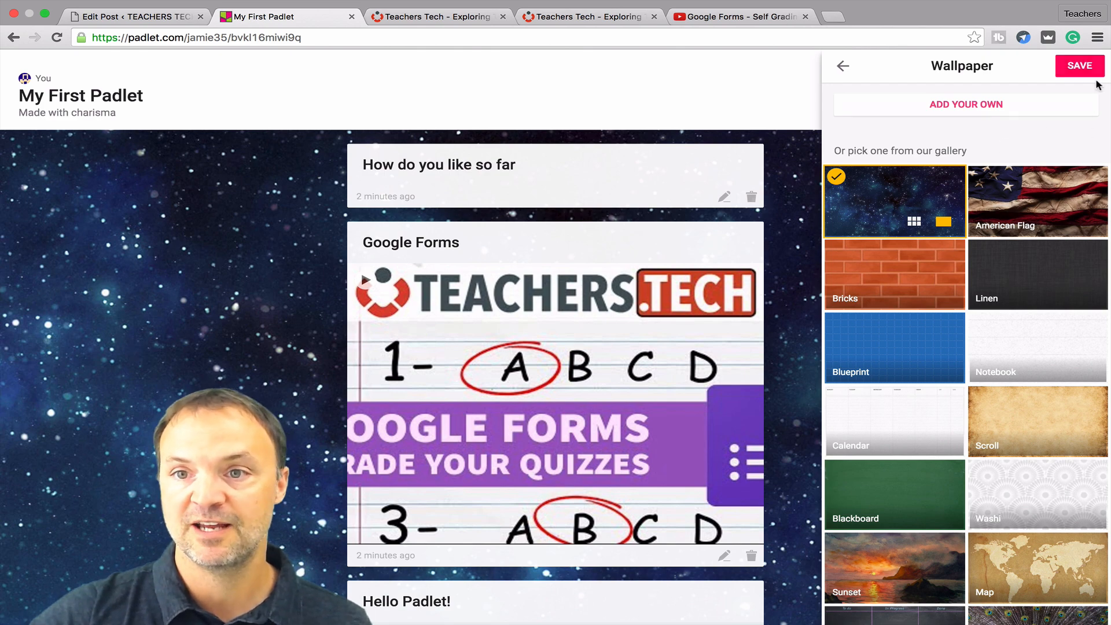
{"action": "left_click", "coordinate": [1081, 68]}
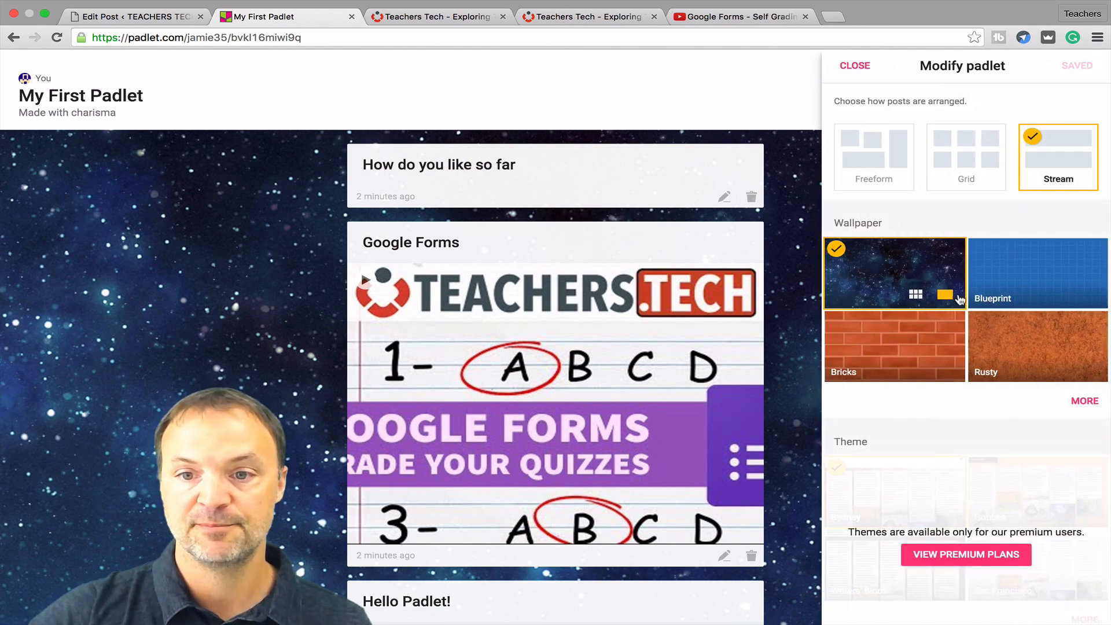
Step: Try the cloud icon, pick the masked ninja from the full icon gallery as the padlet's icon, and save
{"action": "scroll", "coordinate": [960, 298], "scroll_direction": "down", "scroll_amount": 4}
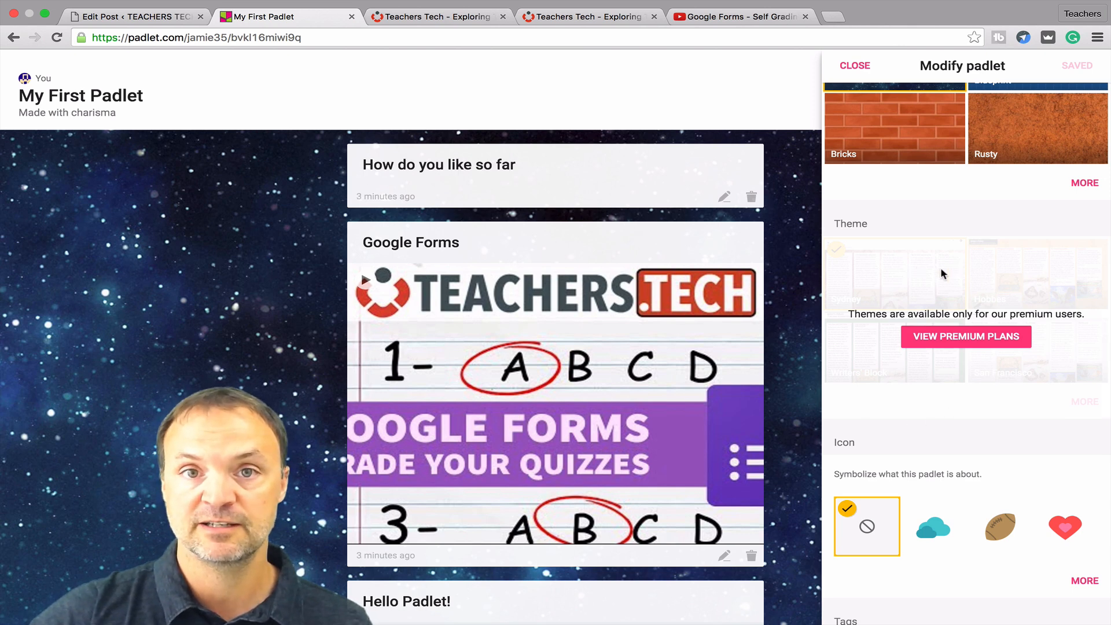
{"action": "scroll", "coordinate": [926, 260], "scroll_direction": "down", "scroll_amount": 5}
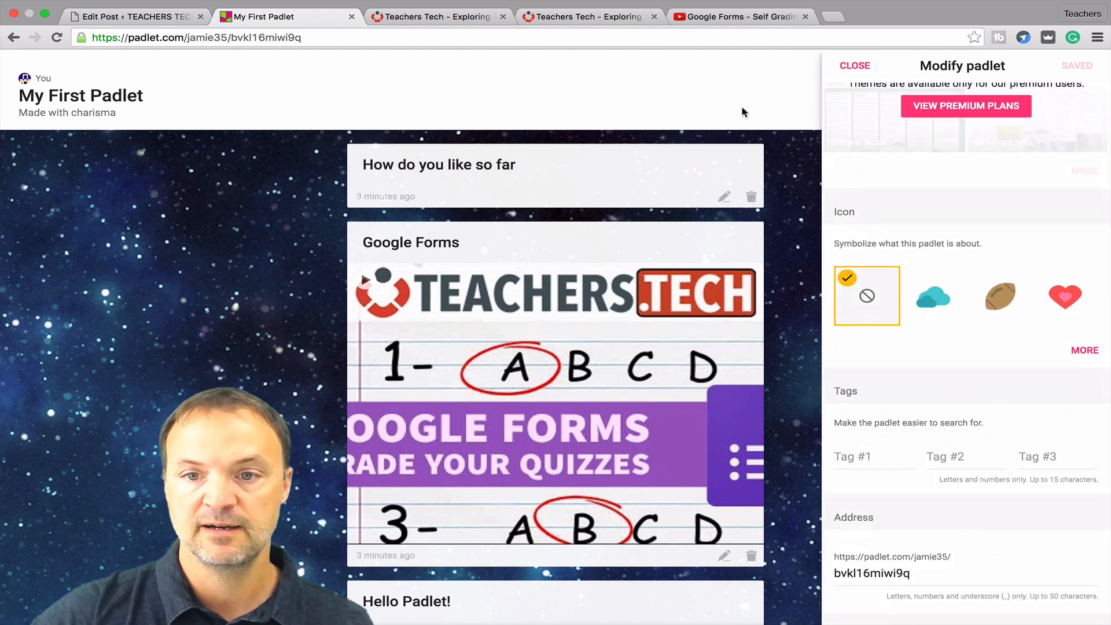
{"action": "left_click", "coordinate": [930, 305]}
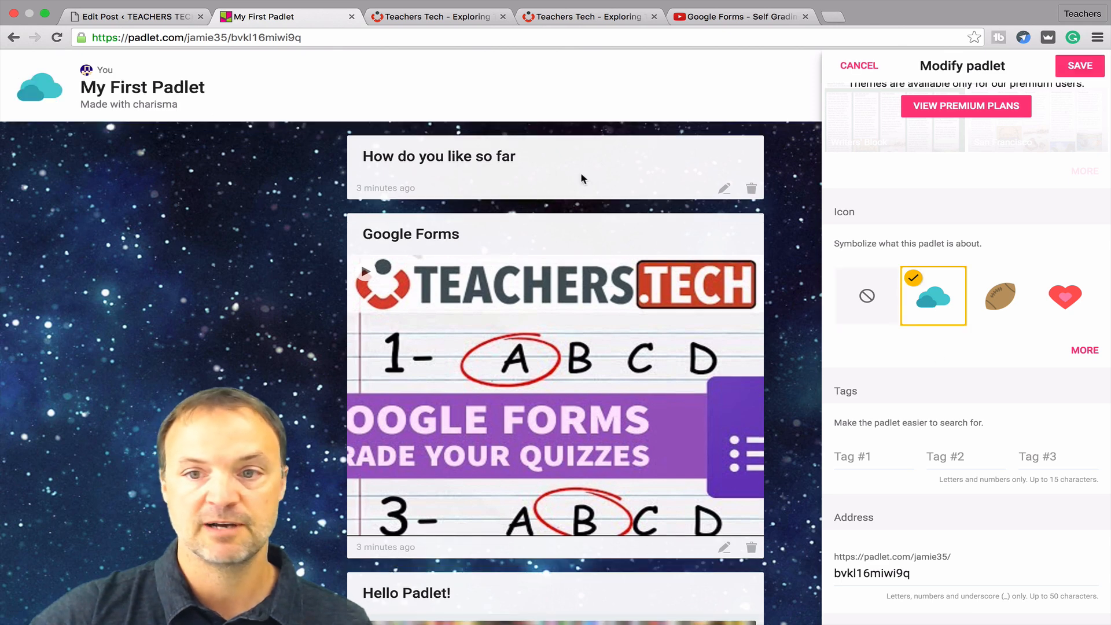
{"action": "left_click", "coordinate": [1080, 351]}
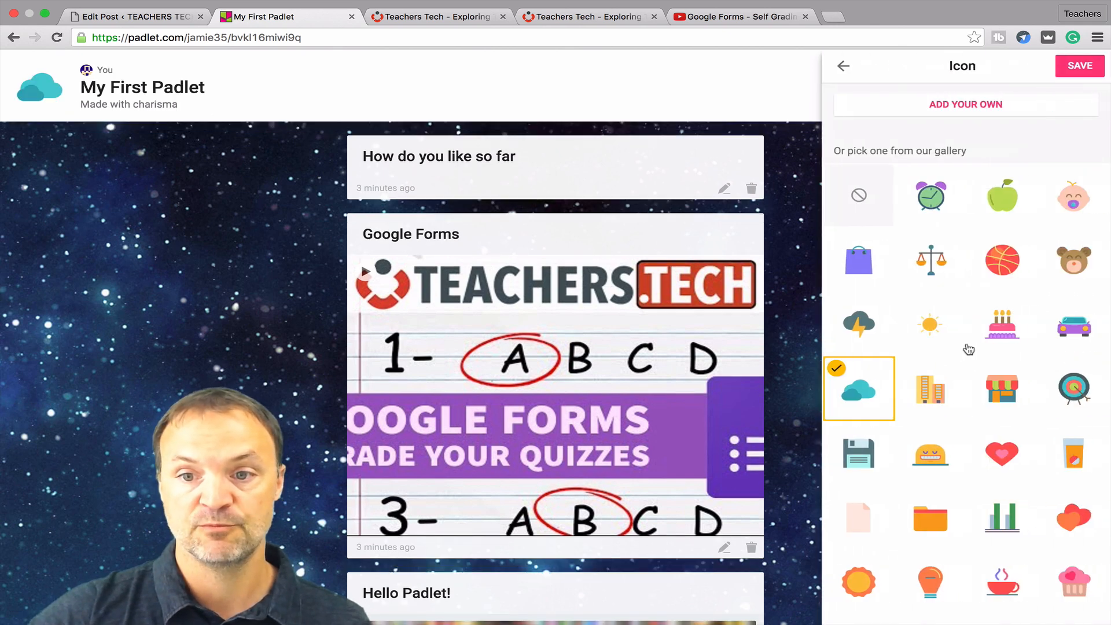
{"action": "scroll", "coordinate": [969, 349], "scroll_direction": "down", "scroll_amount": 2}
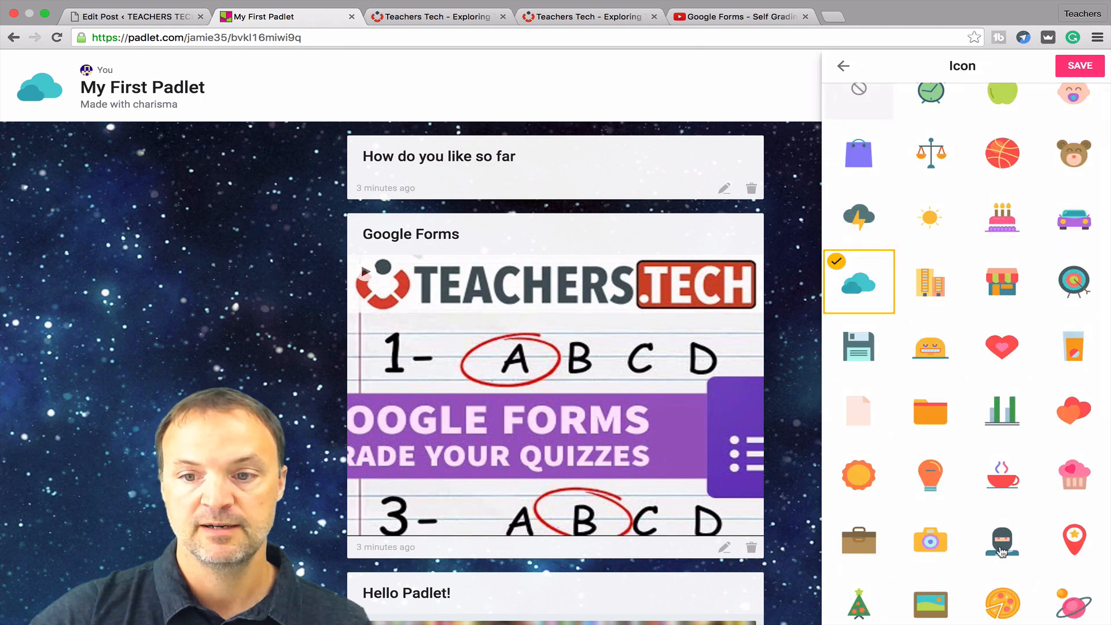
{"action": "left_click", "coordinate": [1003, 551]}
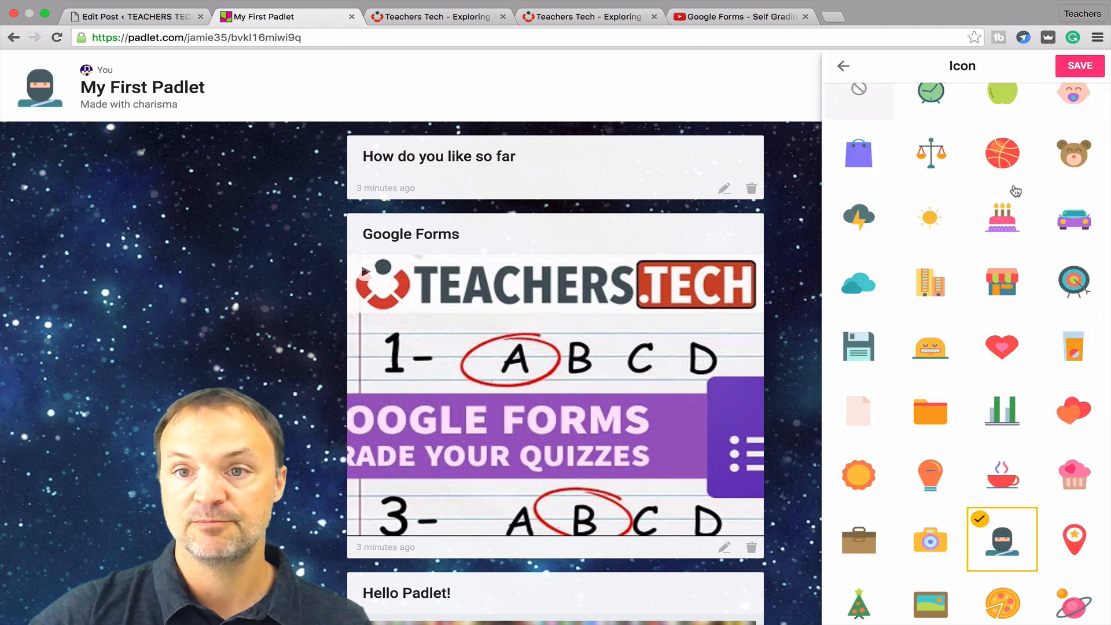
{"action": "scroll", "coordinate": [1013, 191], "scroll_direction": "down", "scroll_amount": 8}
{"action": "scroll", "coordinate": [1014, 191], "scroll_direction": "up", "scroll_amount": 10}
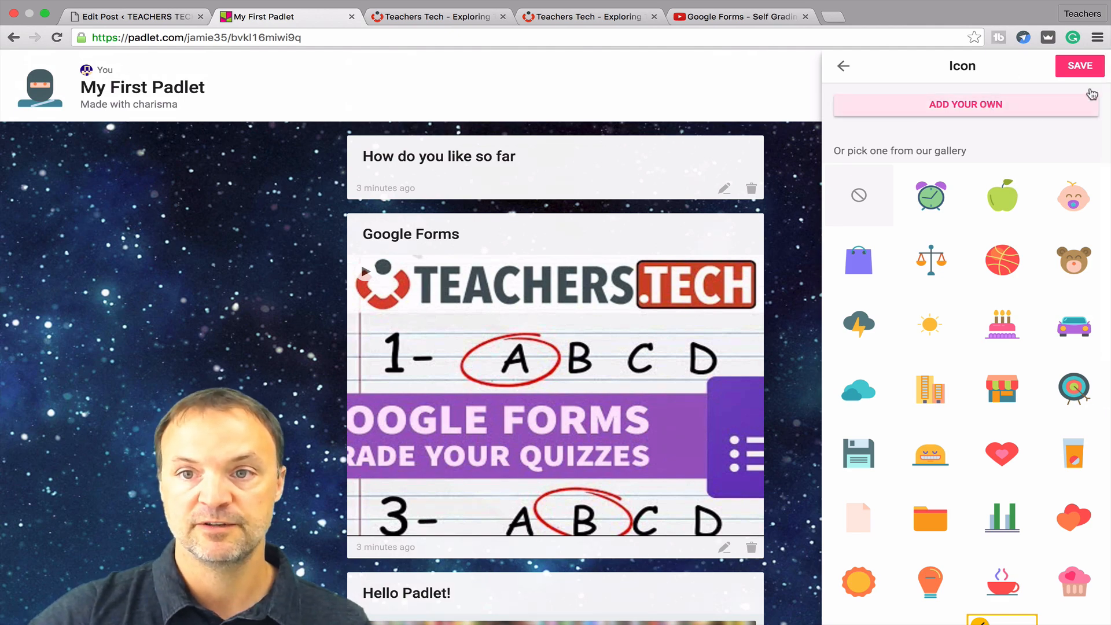
{"action": "left_click", "coordinate": [1079, 66]}
Step: Set the custom ending of the padlet's web address to "padletexample", leaving the tags empty, and save
{"action": "scroll", "coordinate": [906, 386], "scroll_direction": "down", "scroll_amount": 2}
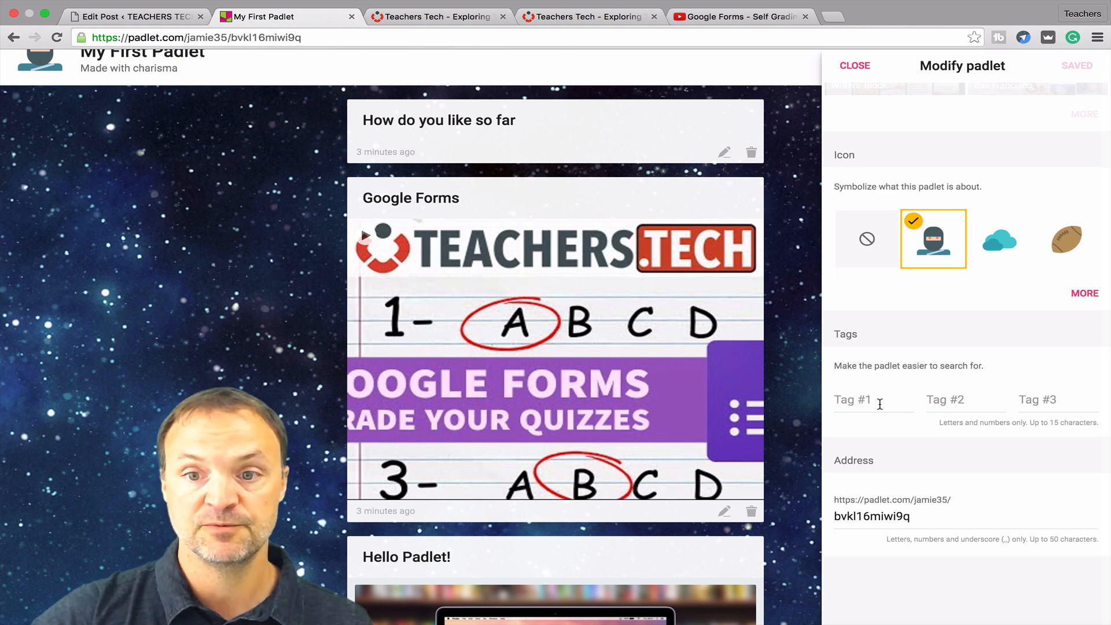
{"action": "left_click", "coordinate": [971, 400]}
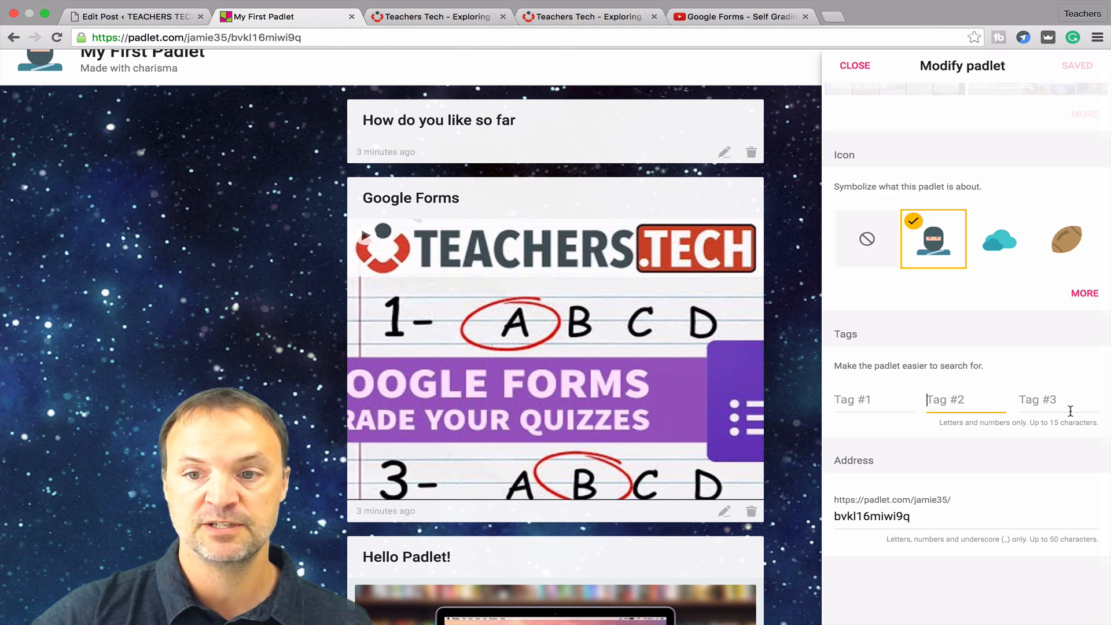
{"action": "left_click", "coordinate": [1070, 410]}
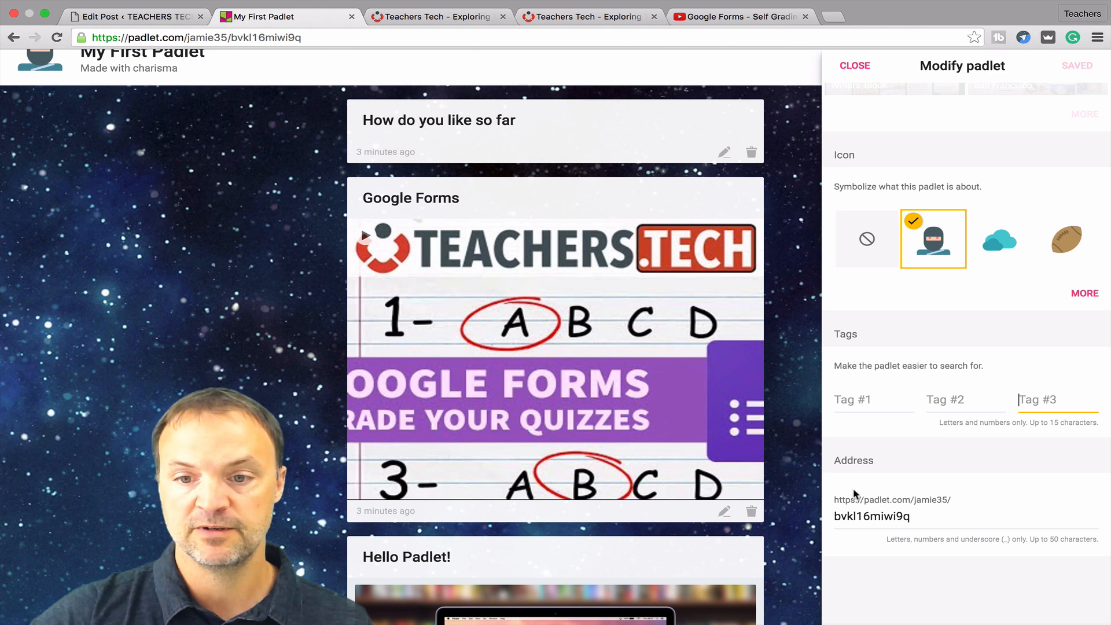
{"action": "double_click", "coordinate": [890, 516]}
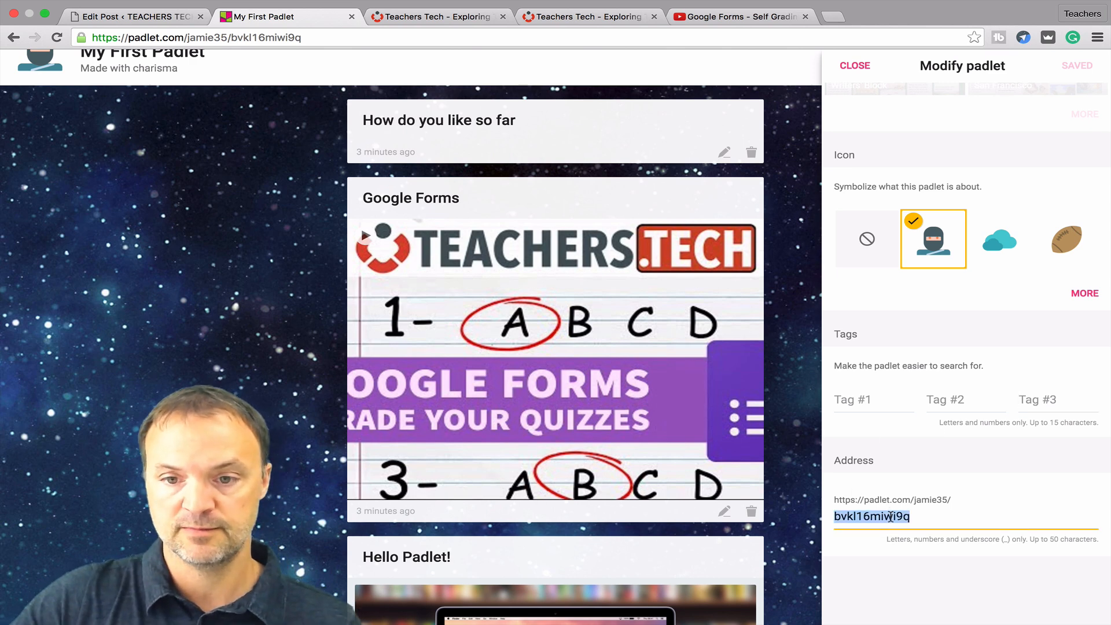
{"action": "type", "text": "padletexample"}
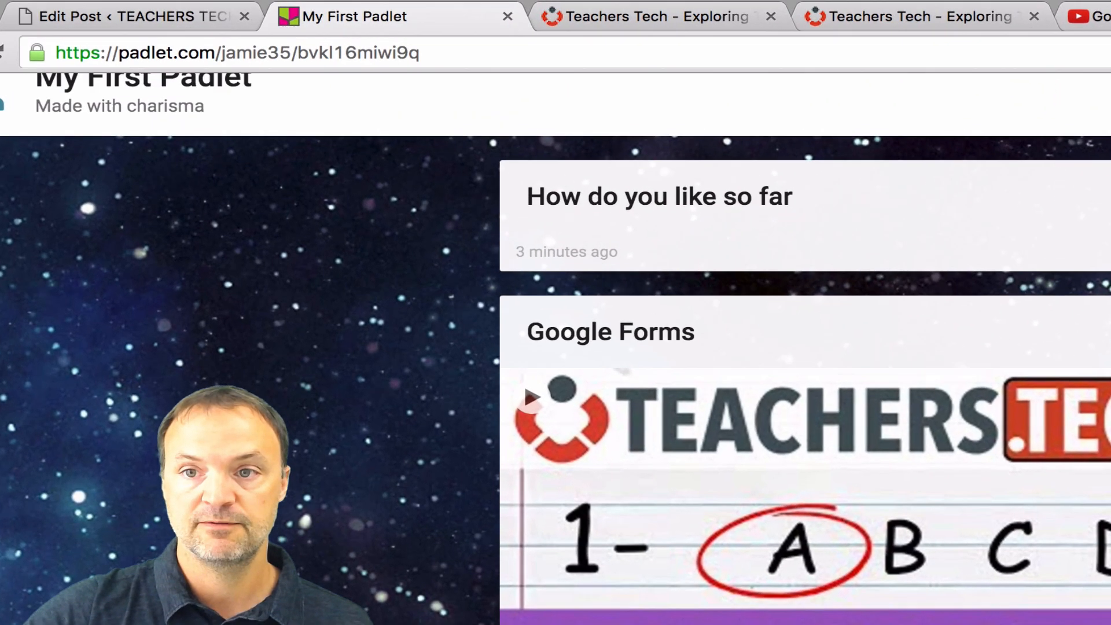
{"action": "left_click", "coordinate": [1079, 66]}
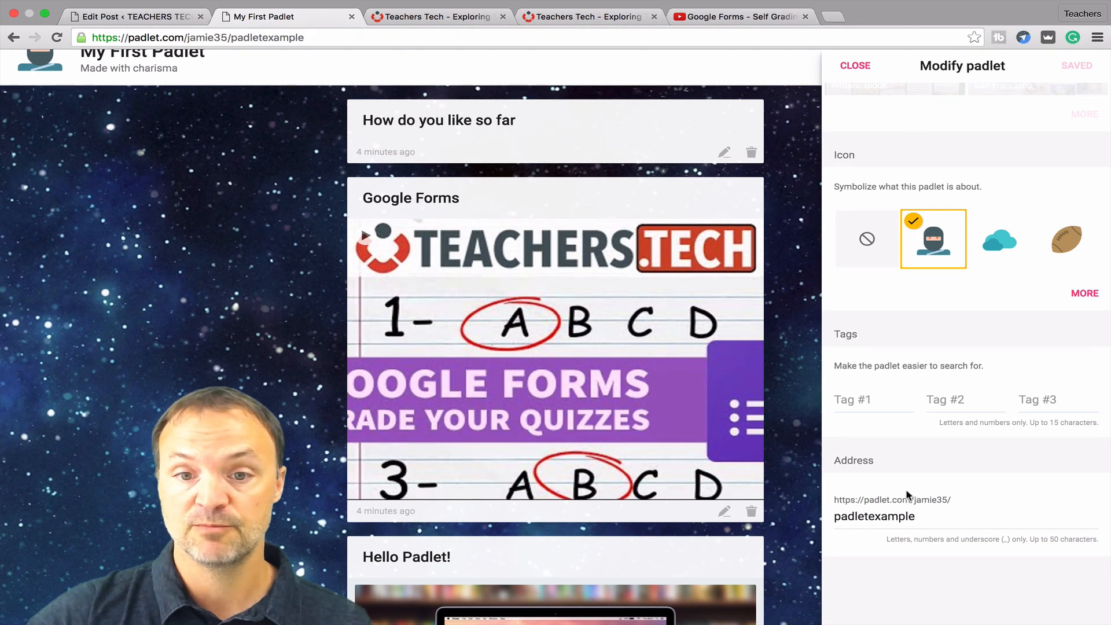
{"action": "scroll", "coordinate": [916, 477], "scroll_direction": "up", "scroll_amount": 3}
{"action": "scroll", "coordinate": [916, 477], "scroll_direction": "up", "scroll_amount": 5}
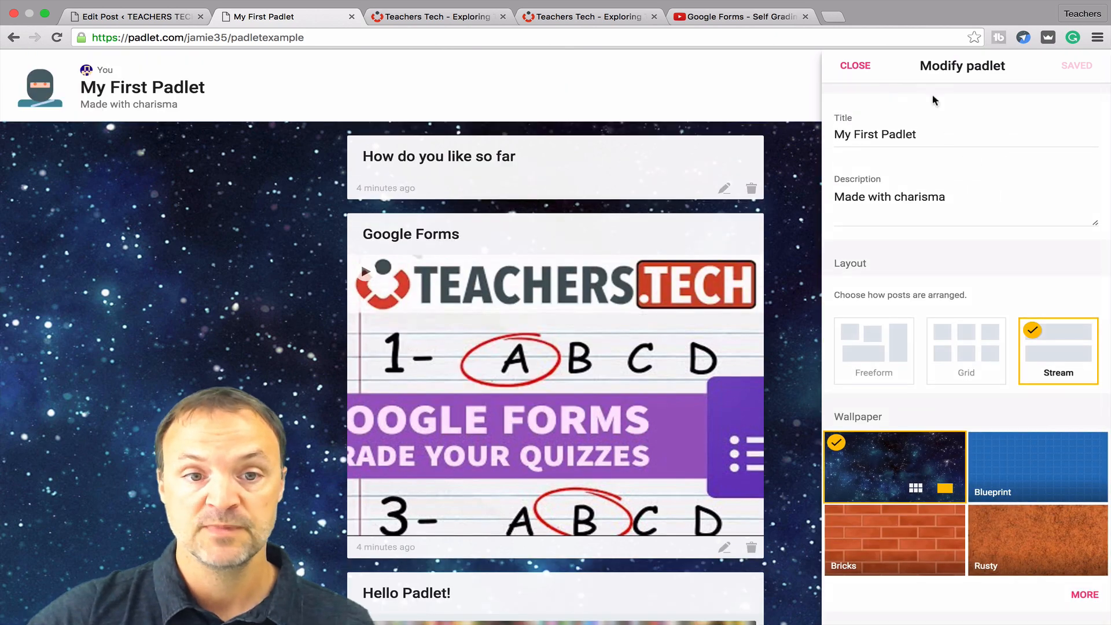
Step: Close the padlet's modification settings, reopen them briefly, and look over the padlet's list of additional actions
{"action": "left_click", "coordinate": [854, 66]}
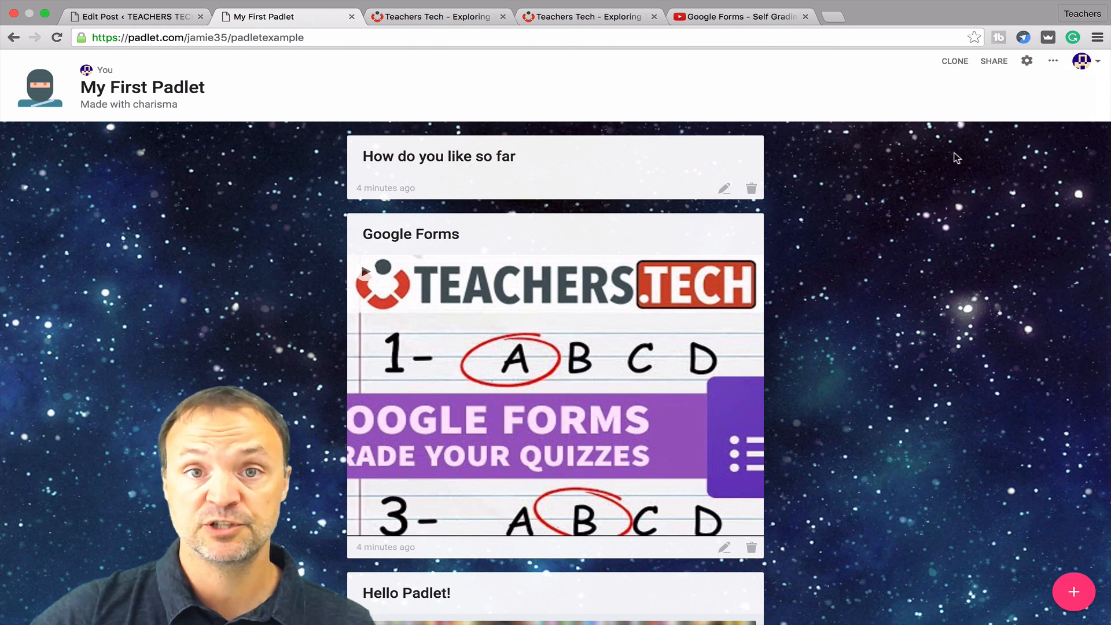
{"action": "left_click", "coordinate": [1026, 60]}
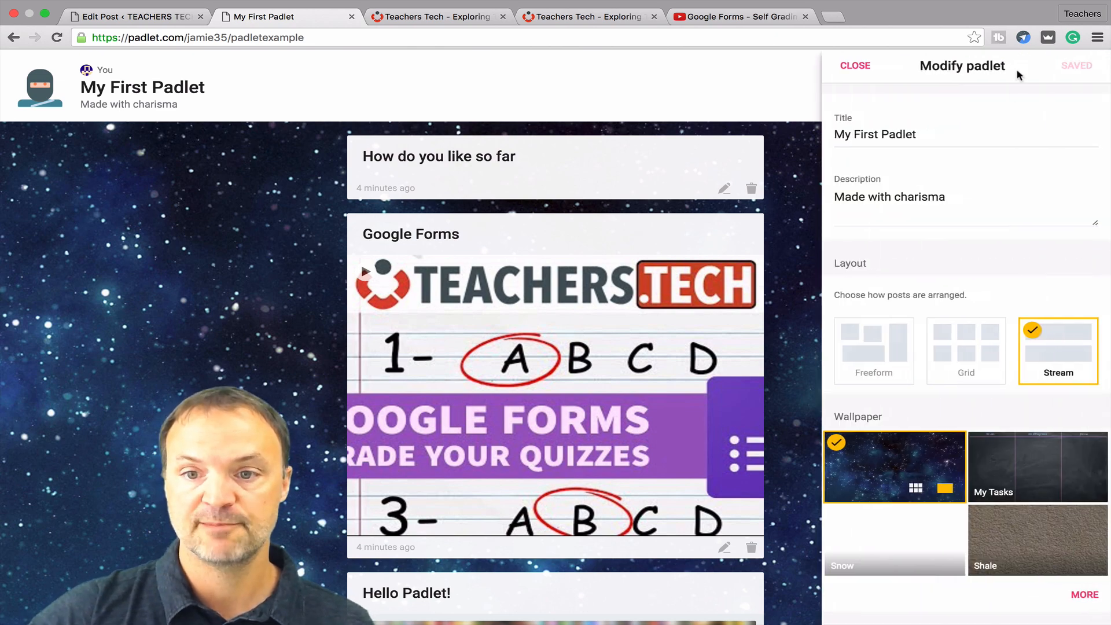
{"action": "left_click", "coordinate": [795, 187]}
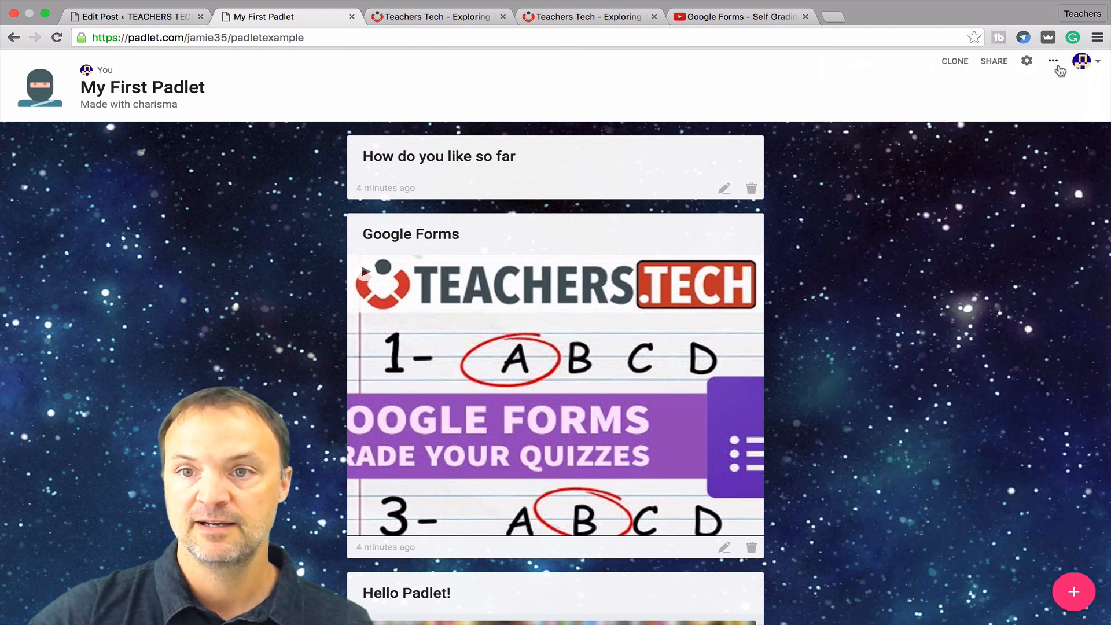
{"action": "left_click", "coordinate": [1053, 62]}
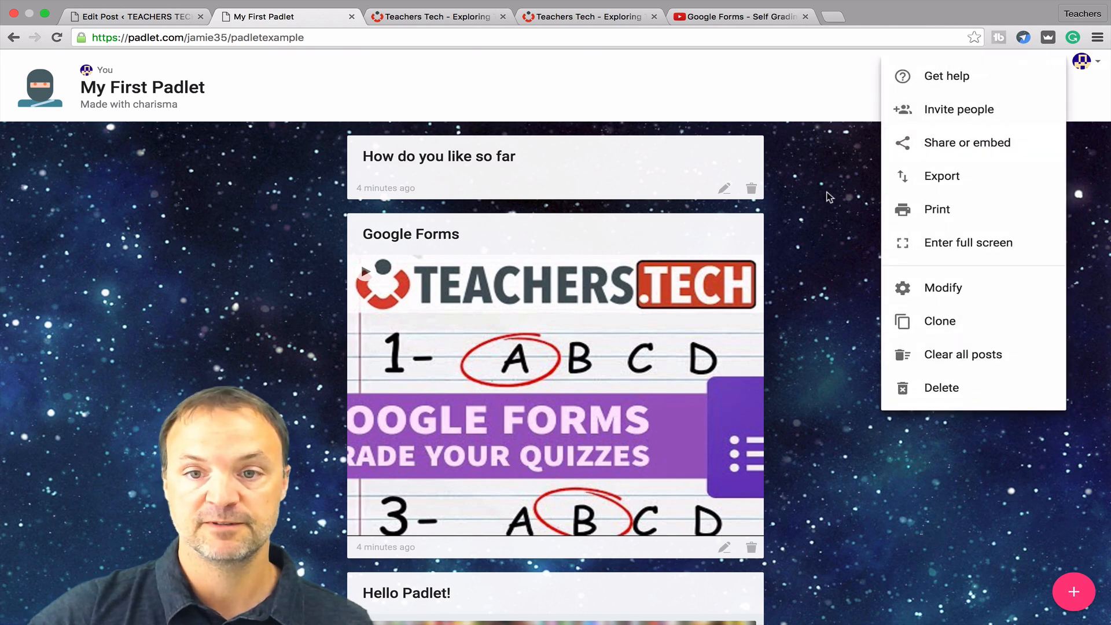
{"action": "left_click", "coordinate": [866, 167]}
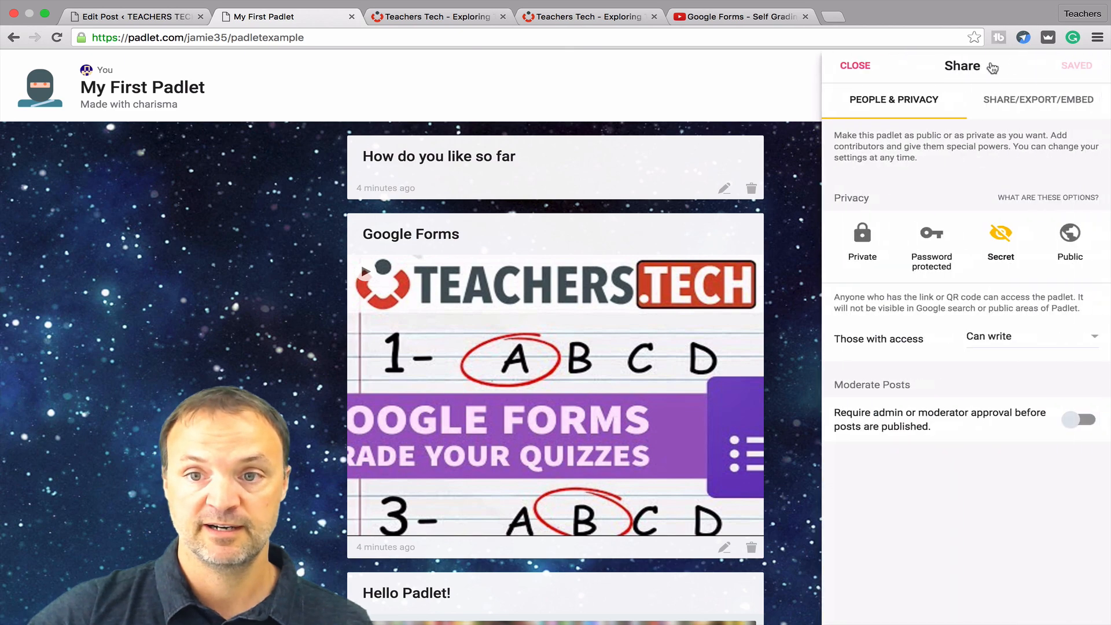
Step: Open the padlet's sharing settings, compare the Password protected and Secret privacy options, and read the explanations of all privacy options
{"action": "left_click", "coordinate": [992, 64]}
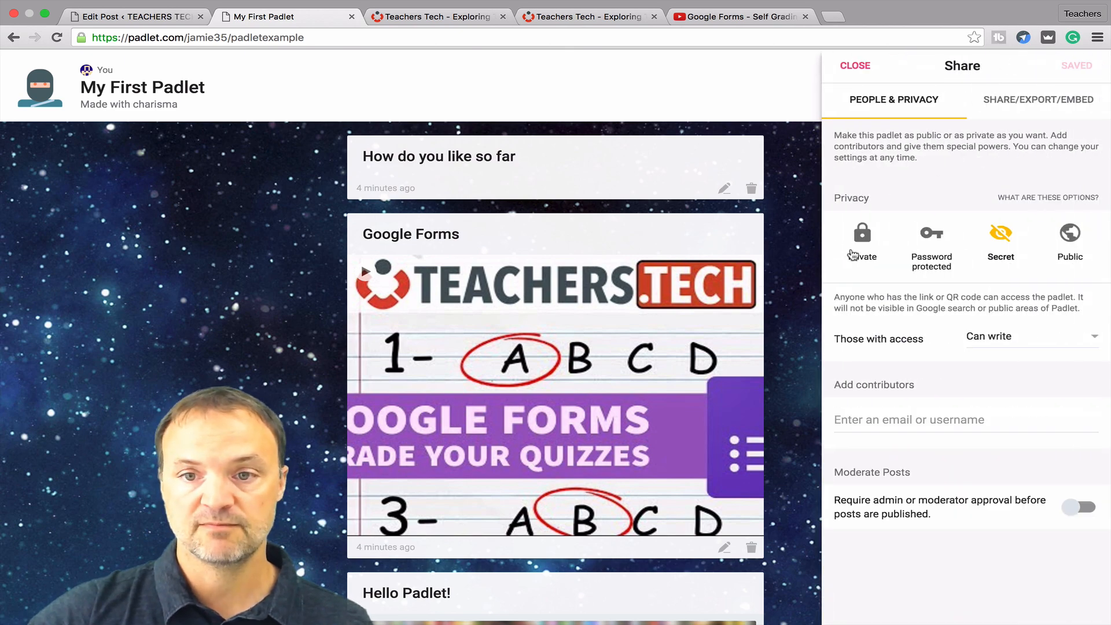
{"action": "left_click", "coordinate": [934, 263]}
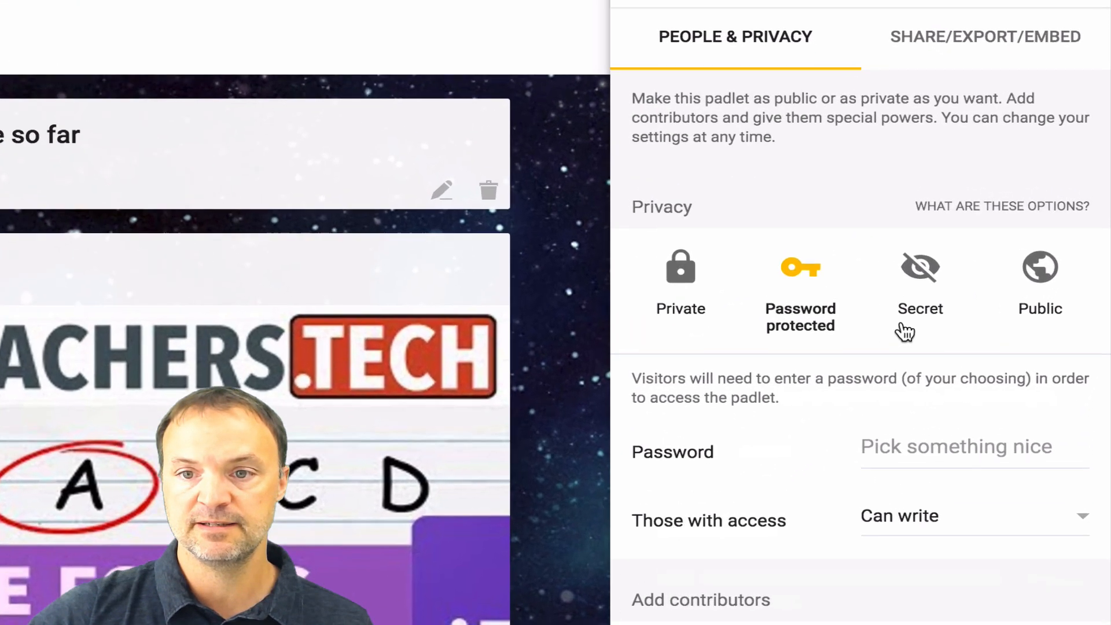
{"action": "left_click", "coordinate": [1017, 239]}
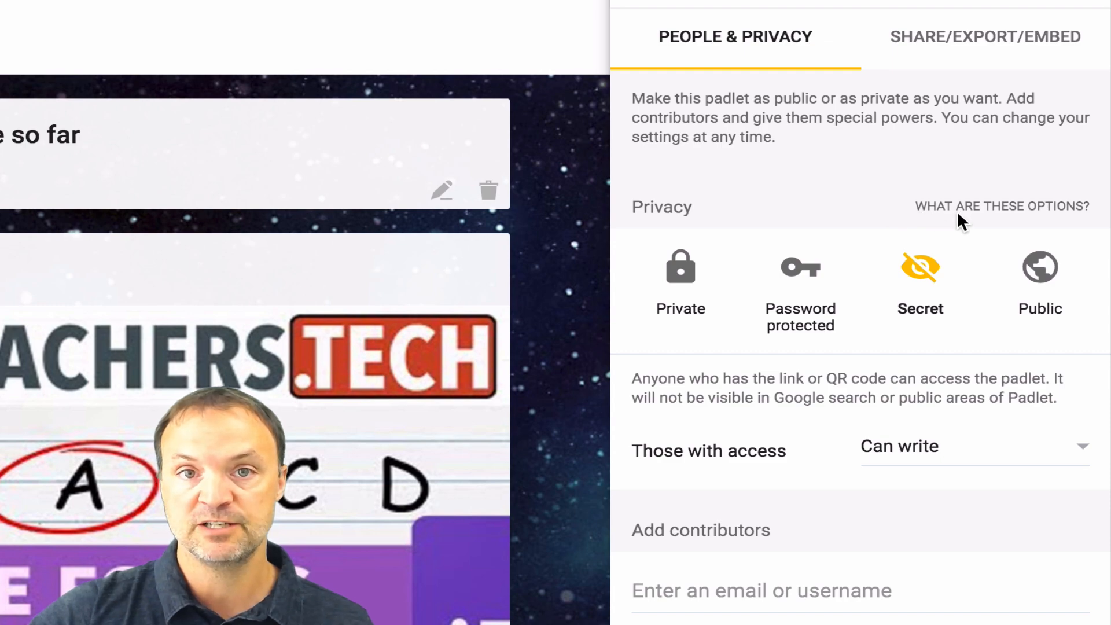
{"action": "left_click", "coordinate": [1008, 212]}
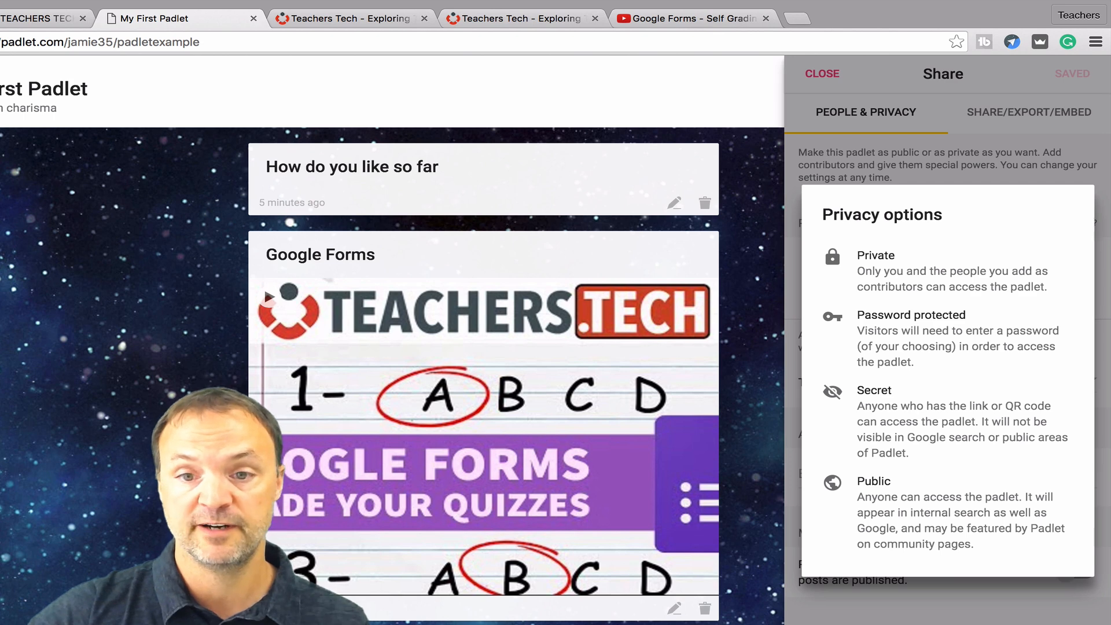
{"action": "key", "text": "Escape"}
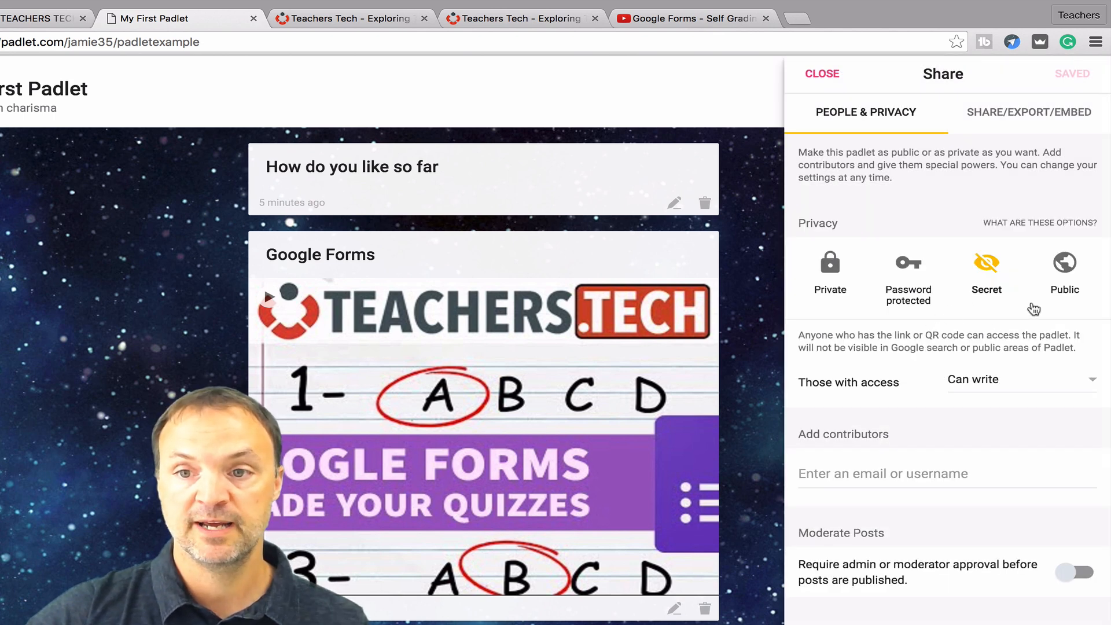
Step: Try the Public privacy option, save the padlet as Private, and set it back to Secret and save
{"action": "left_click", "coordinate": [1064, 278]}
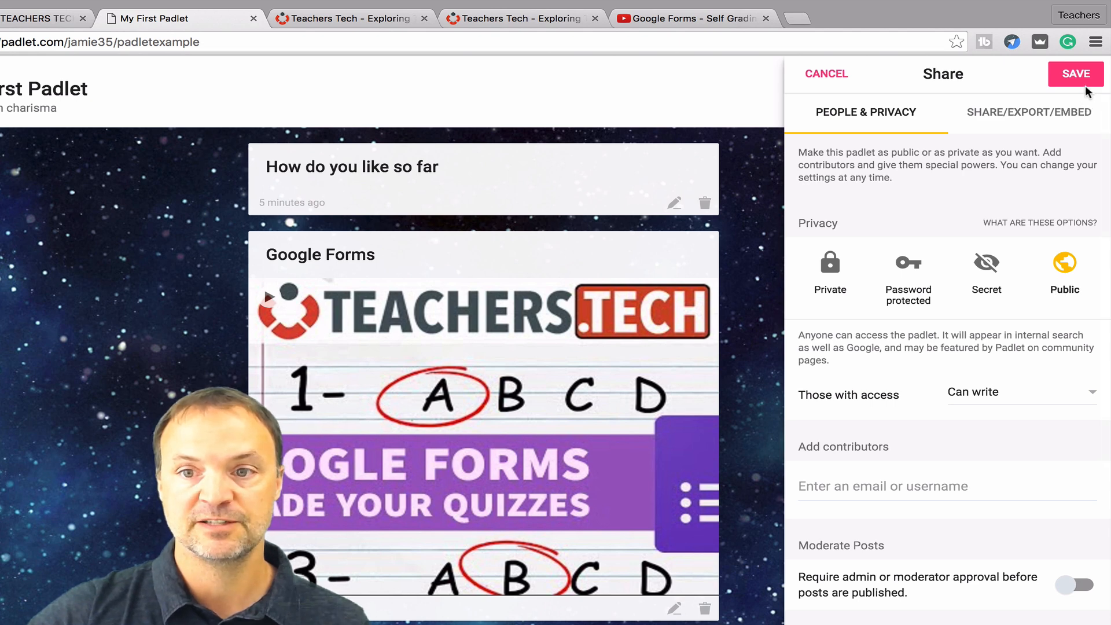
{"action": "left_click", "coordinate": [831, 292]}
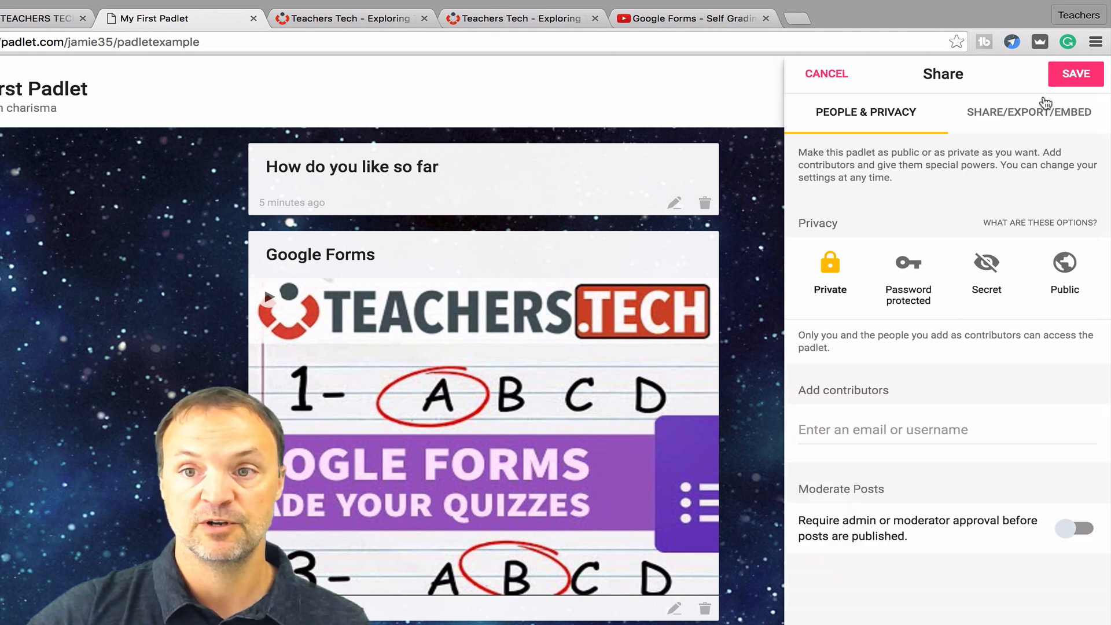
{"action": "left_click", "coordinate": [1074, 80]}
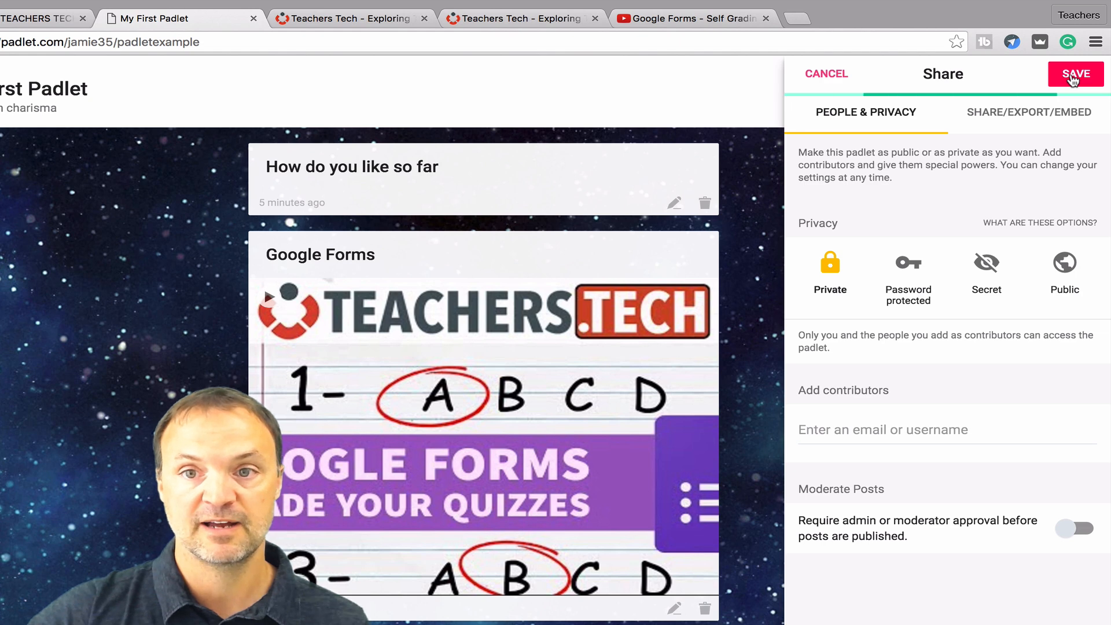
{"action": "left_click", "coordinate": [982, 283]}
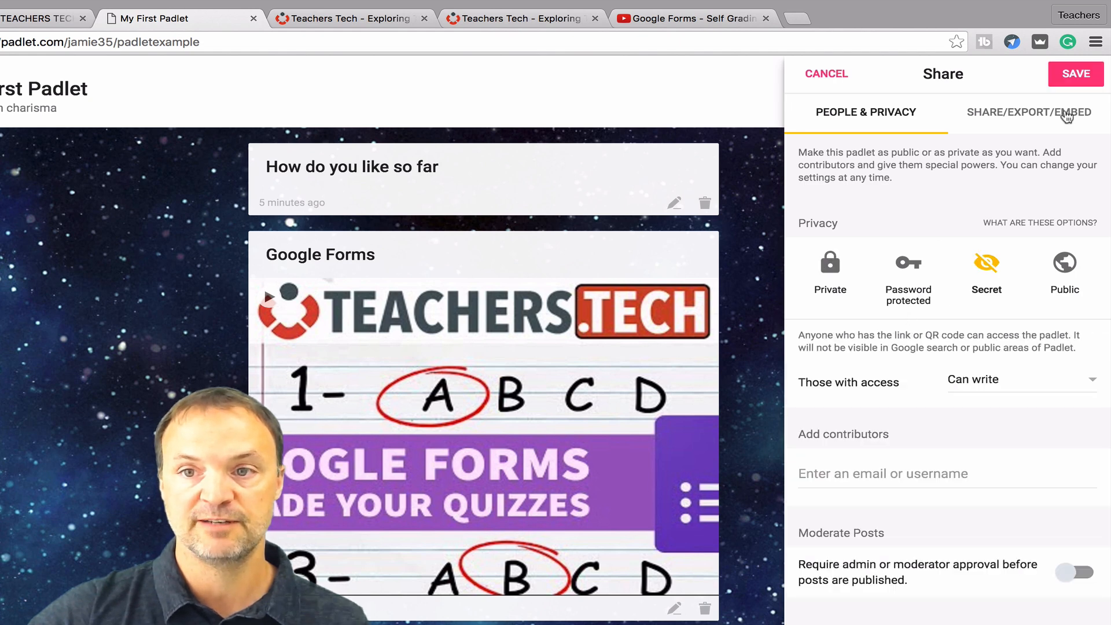
{"action": "left_click", "coordinate": [1069, 74]}
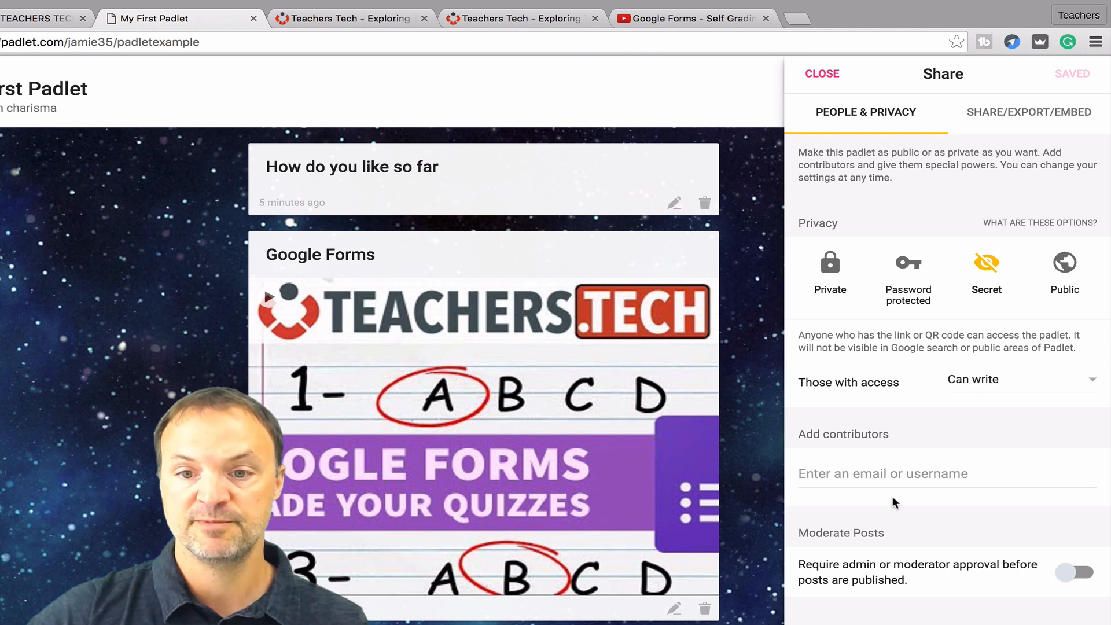
Step: Check where contributors are added, review the sharing and export options, and copy the HTML code for embedding the padlet in a website
{"action": "left_click", "coordinate": [893, 468]}
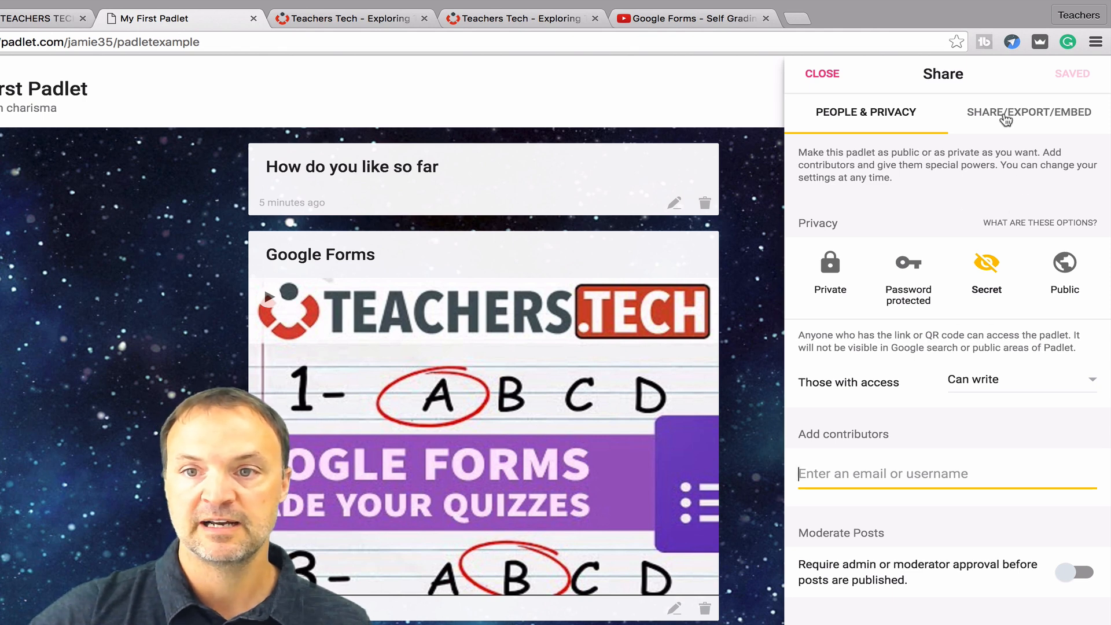
{"action": "left_click", "coordinate": [1006, 119]}
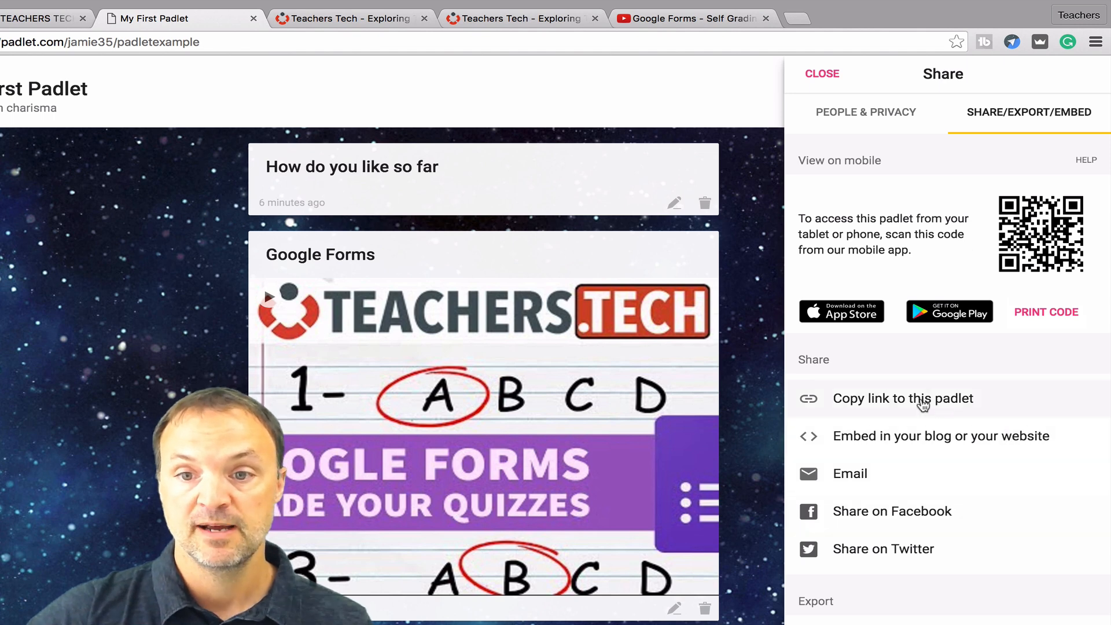
{"action": "scroll", "coordinate": [1006, 384], "scroll_direction": "down", "scroll_amount": 3}
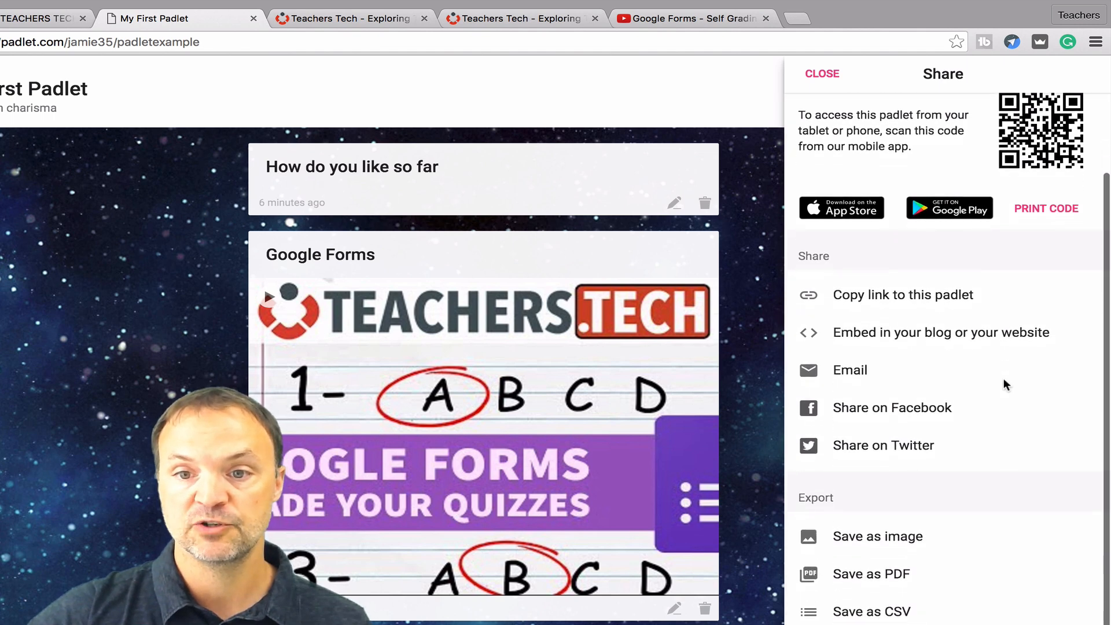
{"action": "scroll", "coordinate": [980, 278], "scroll_direction": "down", "scroll_amount": 1}
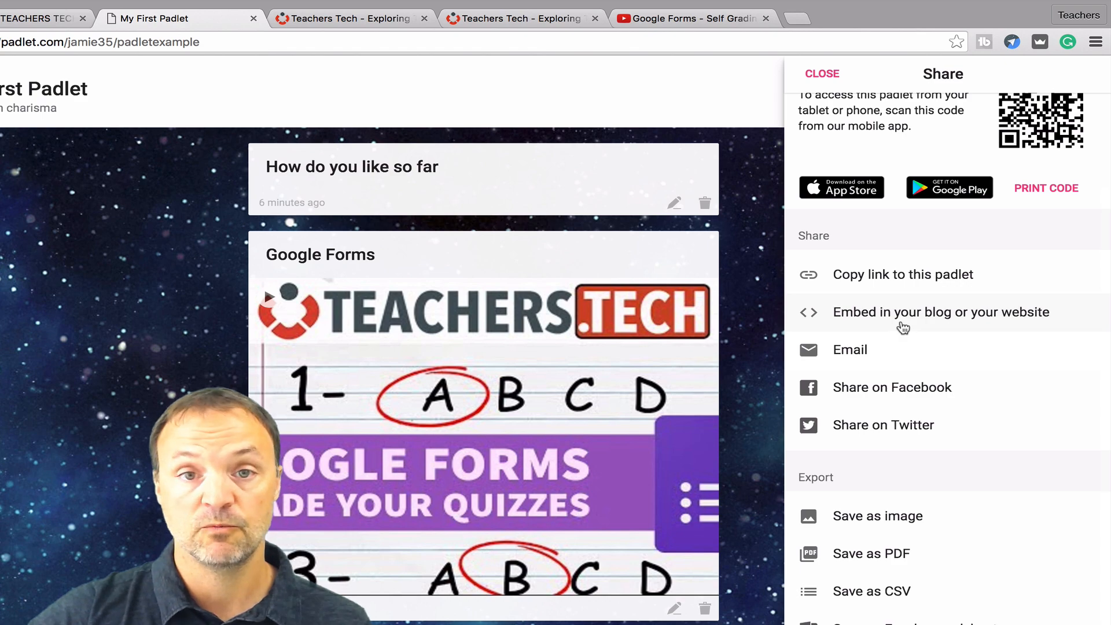
{"action": "left_click", "coordinate": [926, 321]}
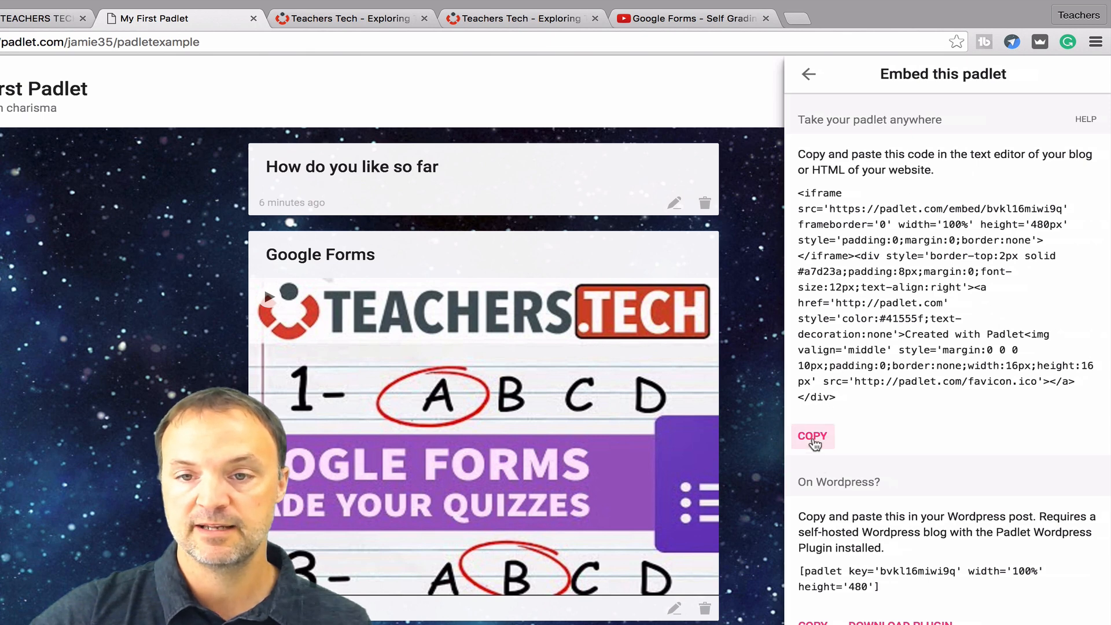
{"action": "left_click", "coordinate": [813, 439]}
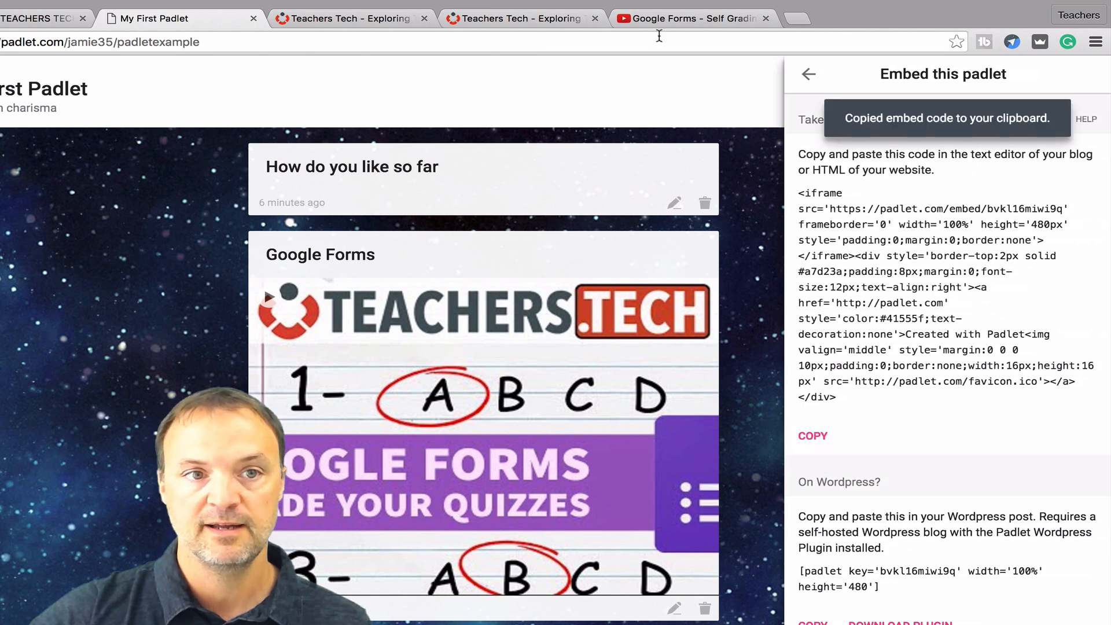
Step: Switch to the WordPress post "Learn Padlet - Collect and Share your Thoughts in One Spot", paste the embed code in Text mode, and save the draft
{"action": "left_click", "coordinate": [68, 12]}
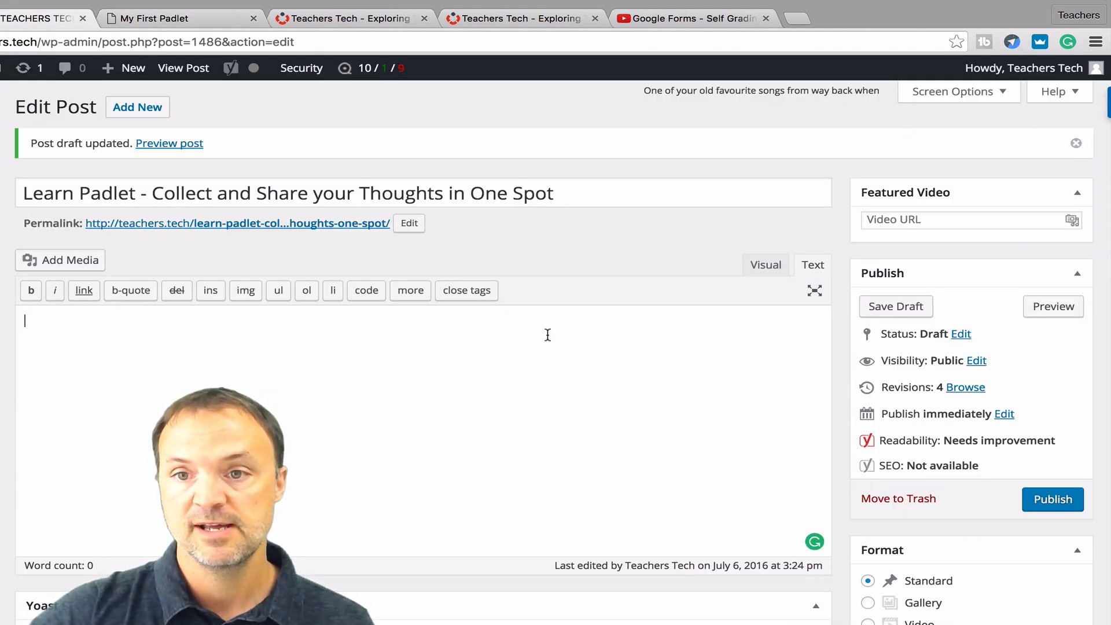
{"action": "left_click", "coordinate": [766, 265]}
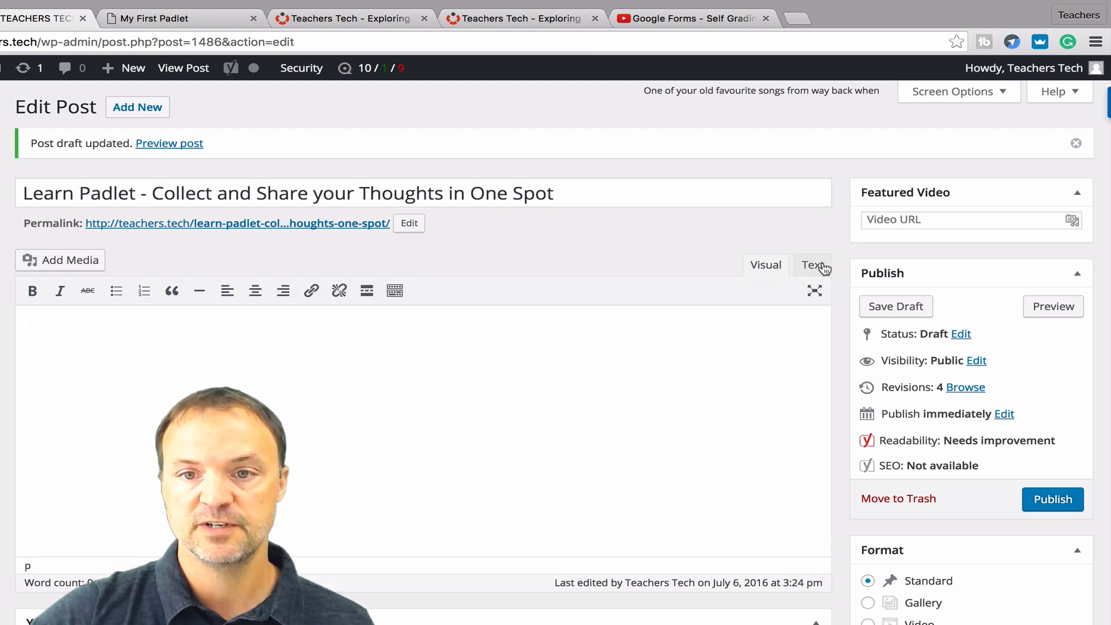
{"action": "left_click", "coordinate": [812, 265]}
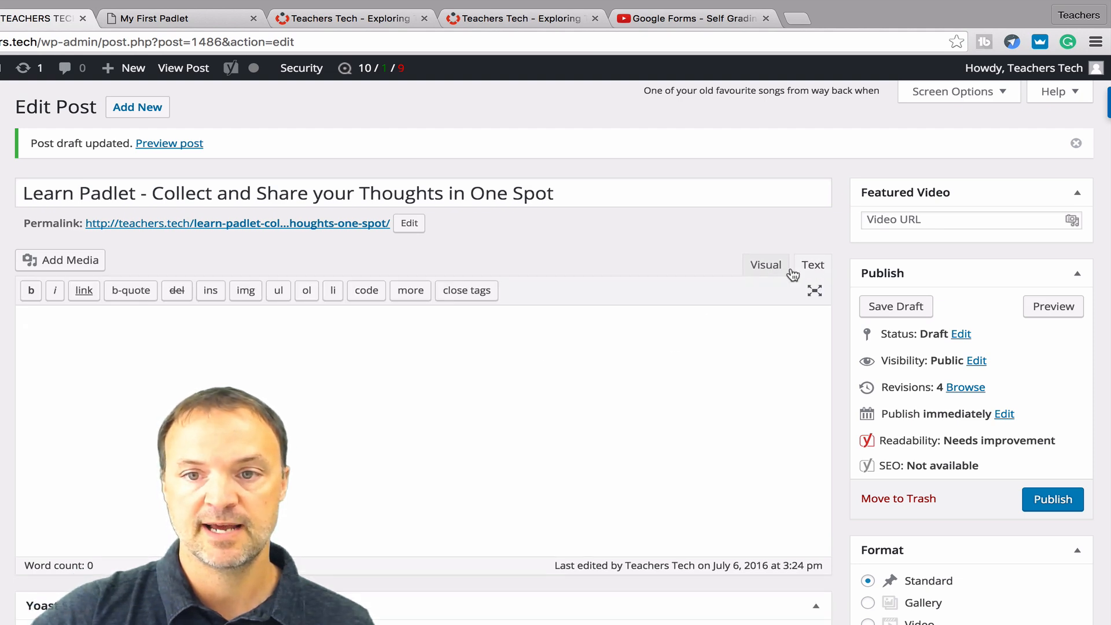
{"action": "right_click", "coordinate": [183, 367]}
{"action": "left_click", "coordinate": [339, 443]}
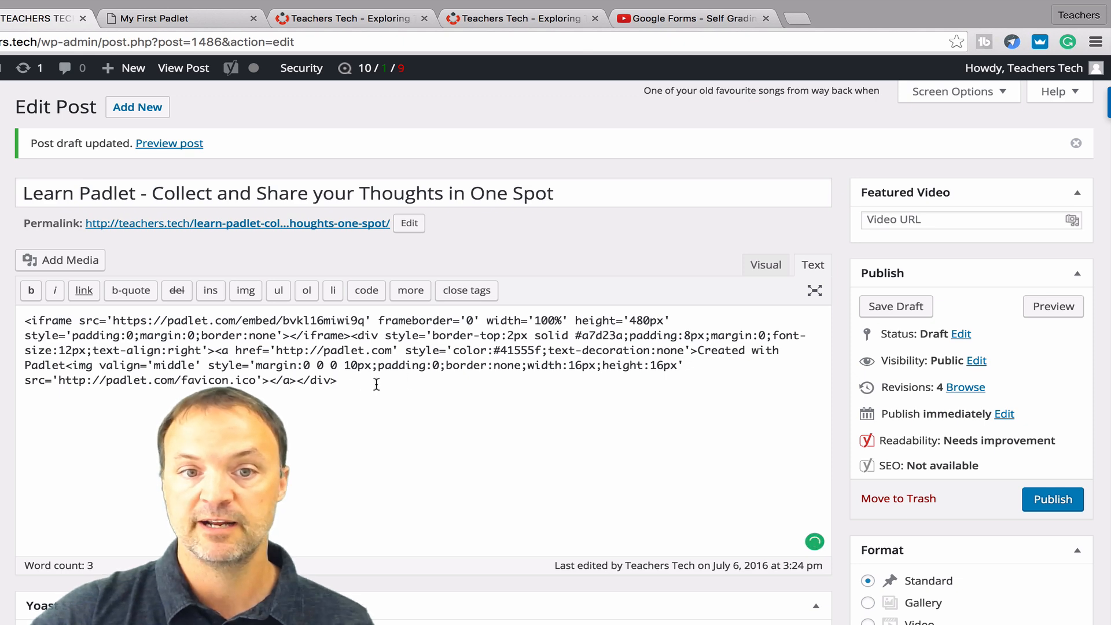
{"action": "left_click", "coordinate": [873, 309]}
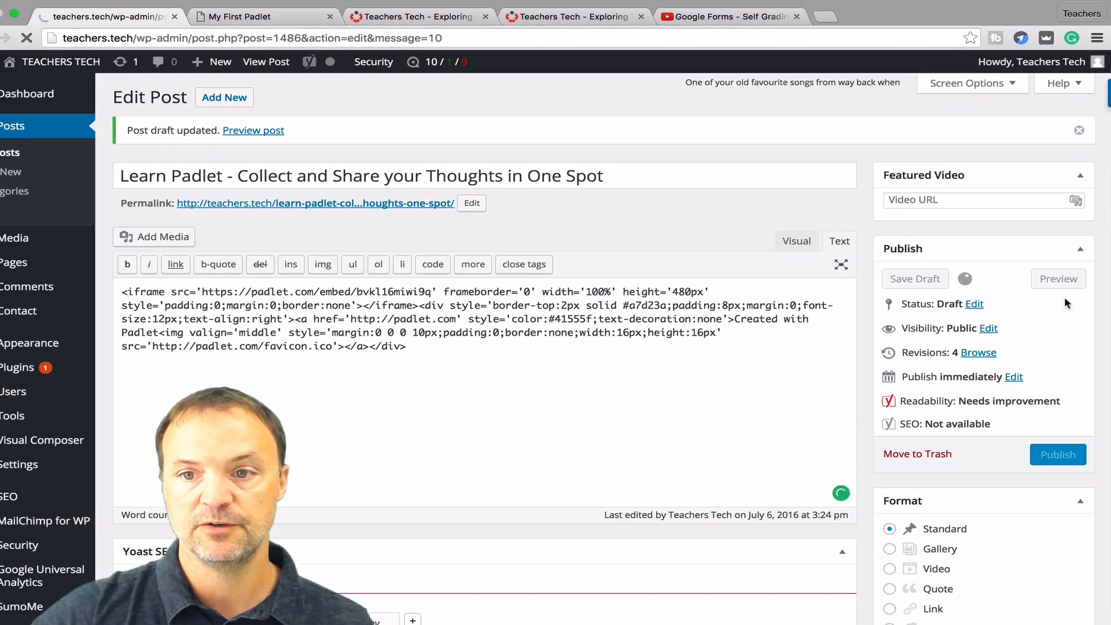
Step: Preview the WordPress draft, look through the posts in the embedded padlet, and try starting a blank post in it
{"action": "left_click", "coordinate": [1058, 278]}
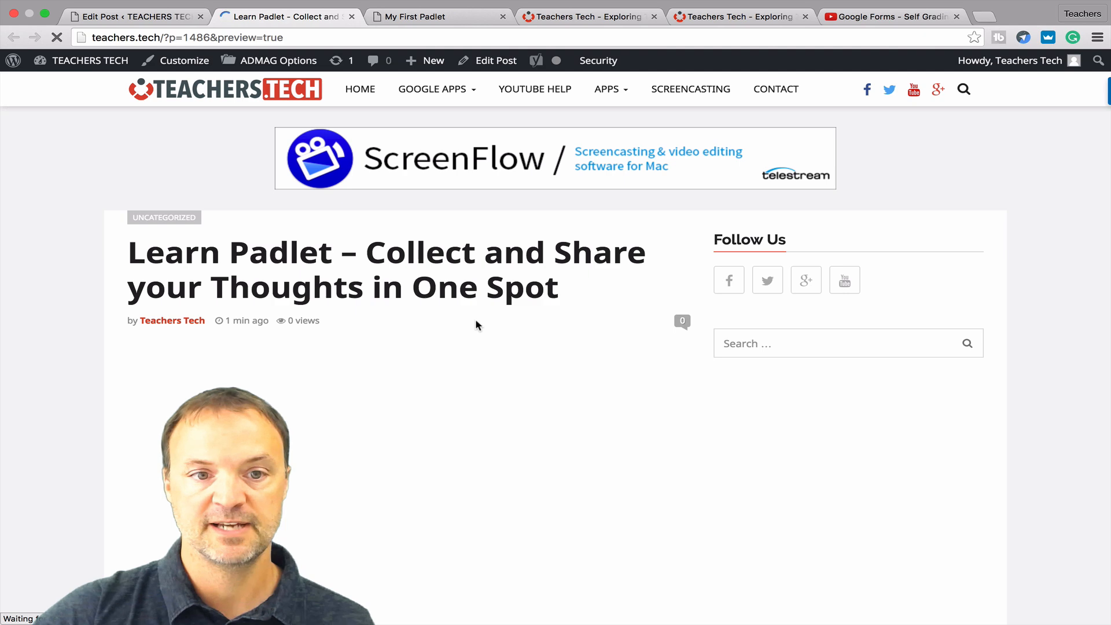
{"action": "scroll", "coordinate": [475, 321], "scroll_direction": "down", "scroll_amount": 2}
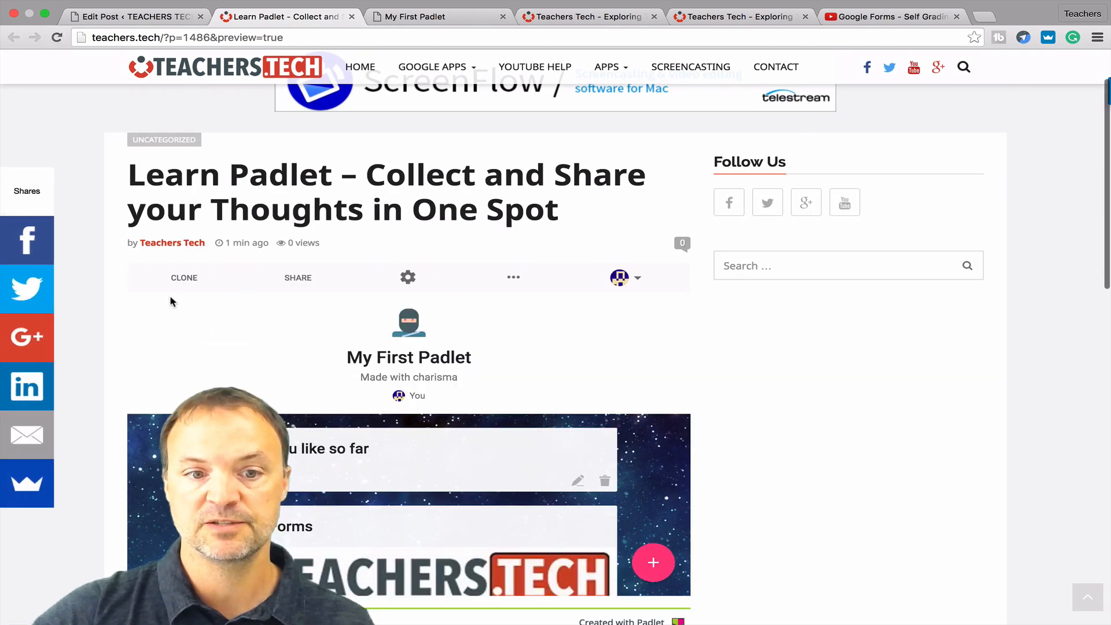
{"action": "scroll", "coordinate": [203, 288], "scroll_direction": "down", "scroll_amount": 10}
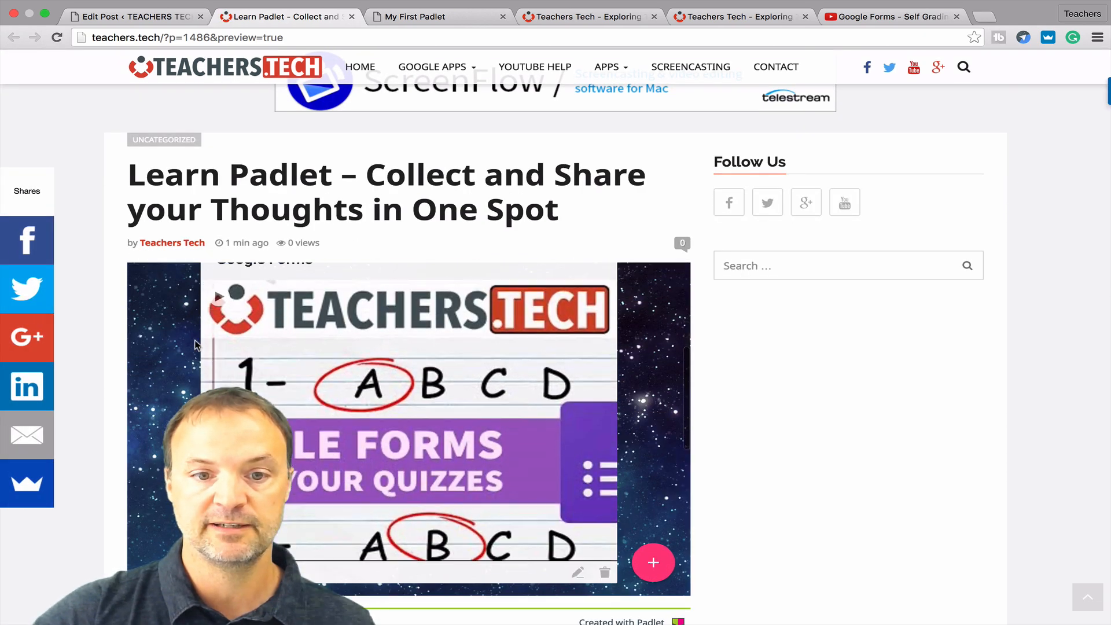
{"action": "scroll", "coordinate": [195, 345], "scroll_direction": "up", "scroll_amount": 3}
{"action": "scroll", "coordinate": [195, 346], "scroll_direction": "down", "scroll_amount": 7}
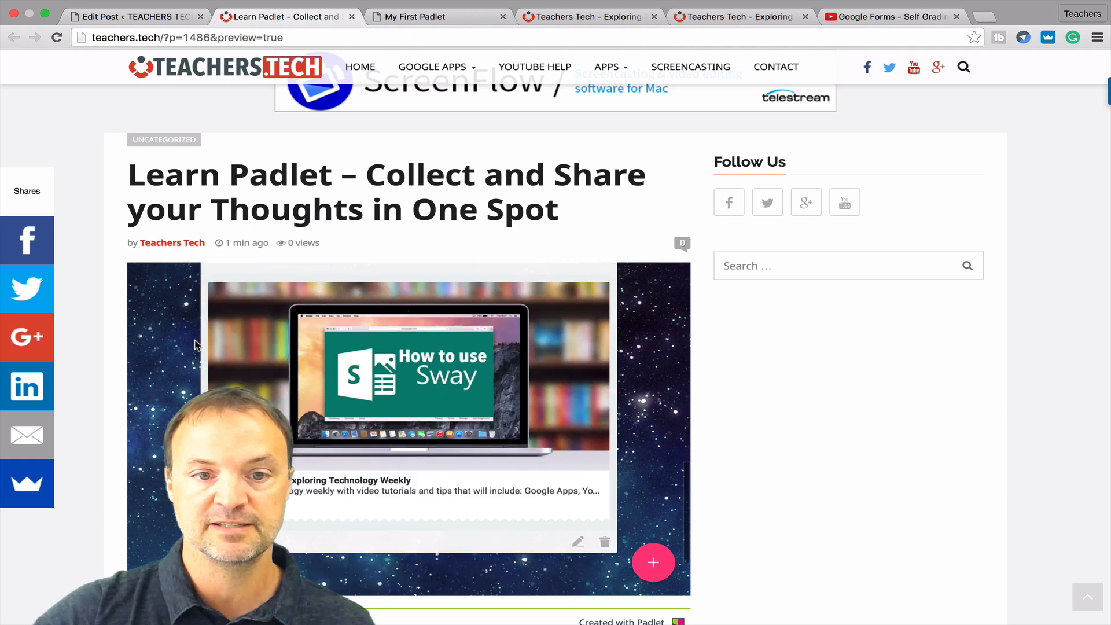
{"action": "scroll", "coordinate": [195, 345], "scroll_direction": "up", "scroll_amount": 3}
{"action": "scroll", "coordinate": [195, 345], "scroll_direction": "up", "scroll_amount": 10}
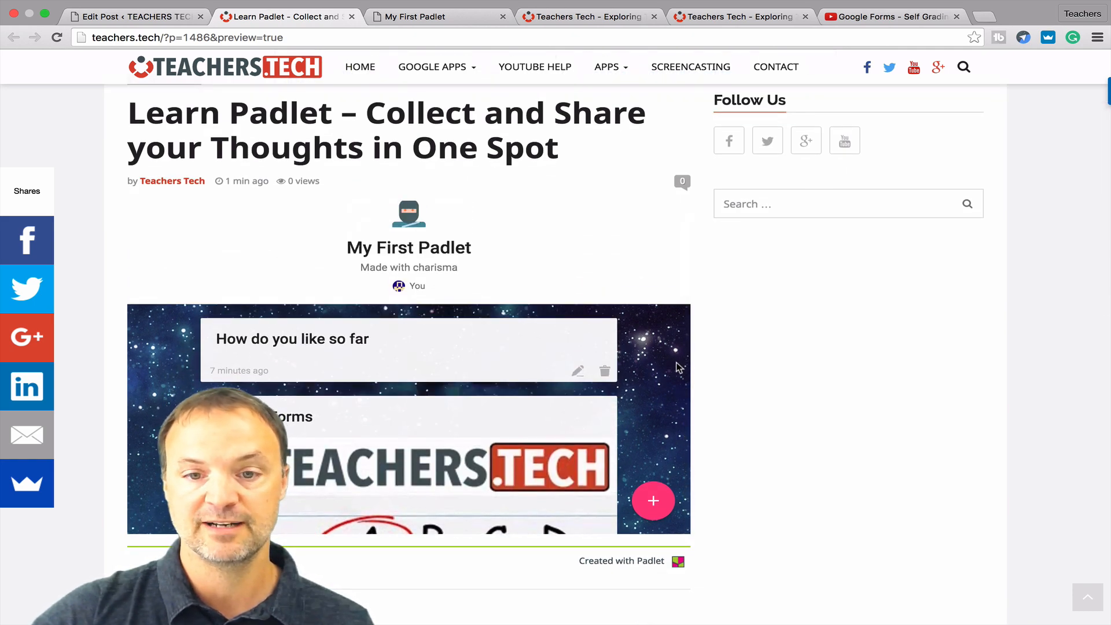
{"action": "double_click", "coordinate": [660, 389]}
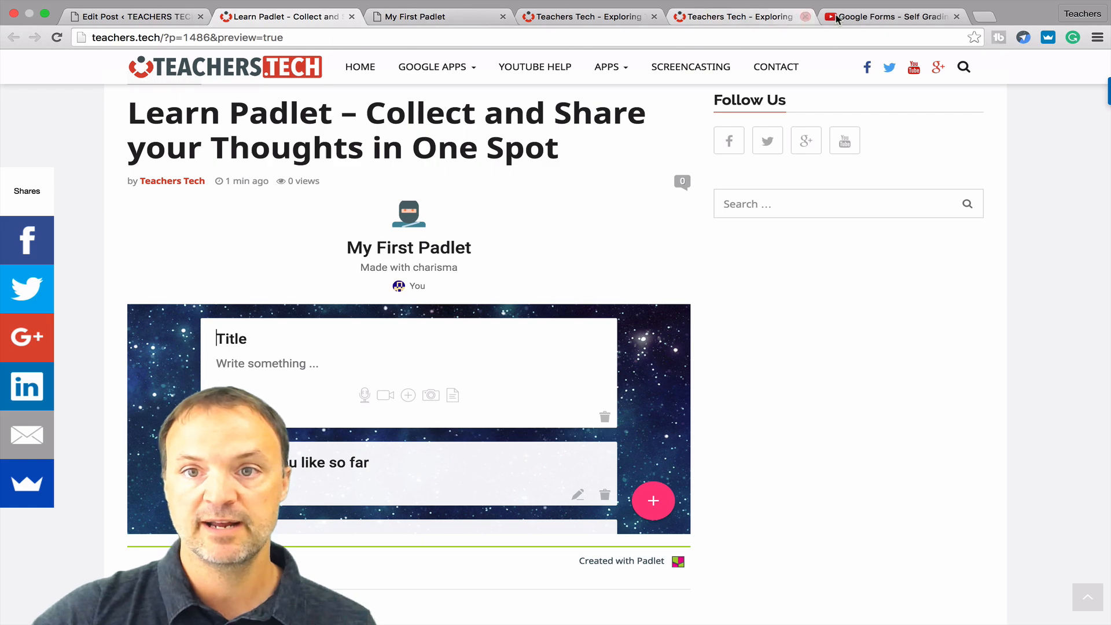
Step: Return to the padlet's own page and close its embed and sharing options
{"action": "left_click", "coordinate": [405, 34]}
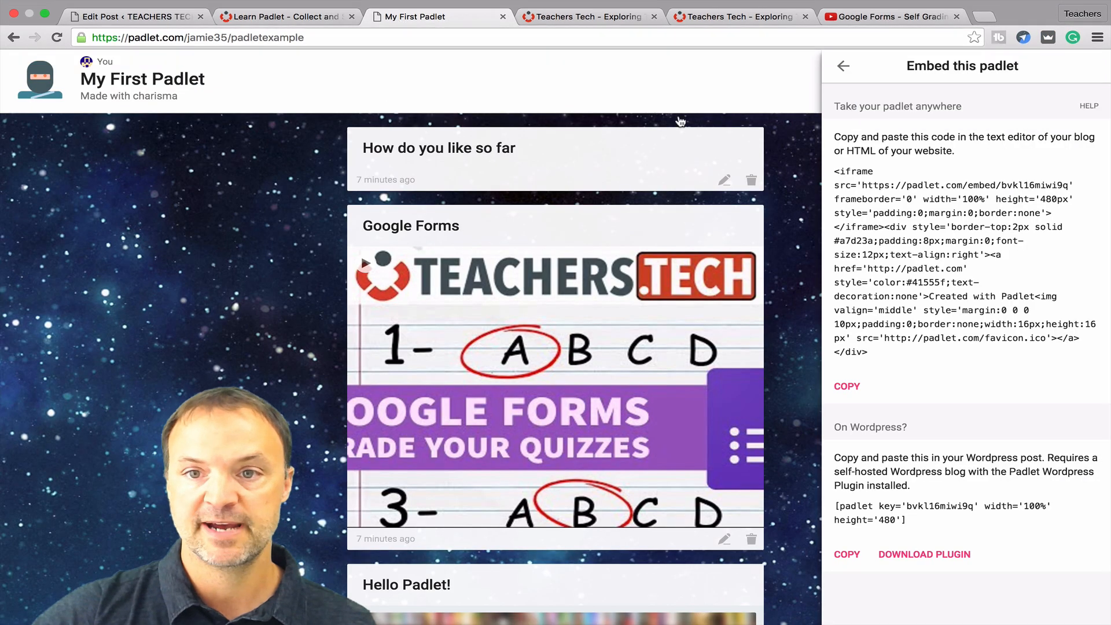
{"action": "left_click", "coordinate": [846, 71]}
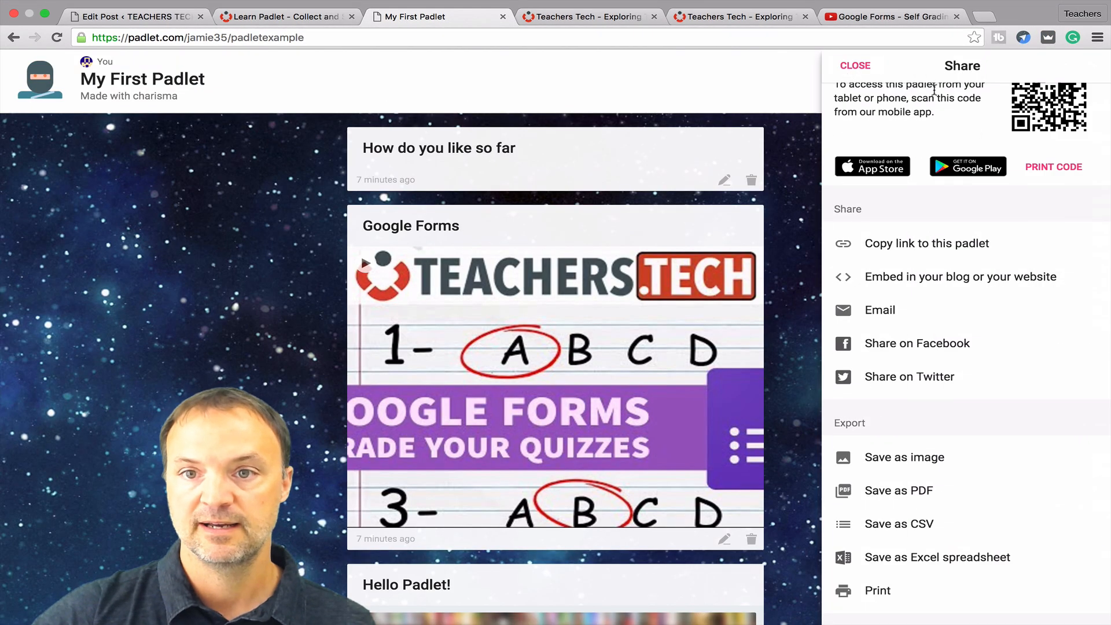
{"action": "left_click", "coordinate": [862, 68]}
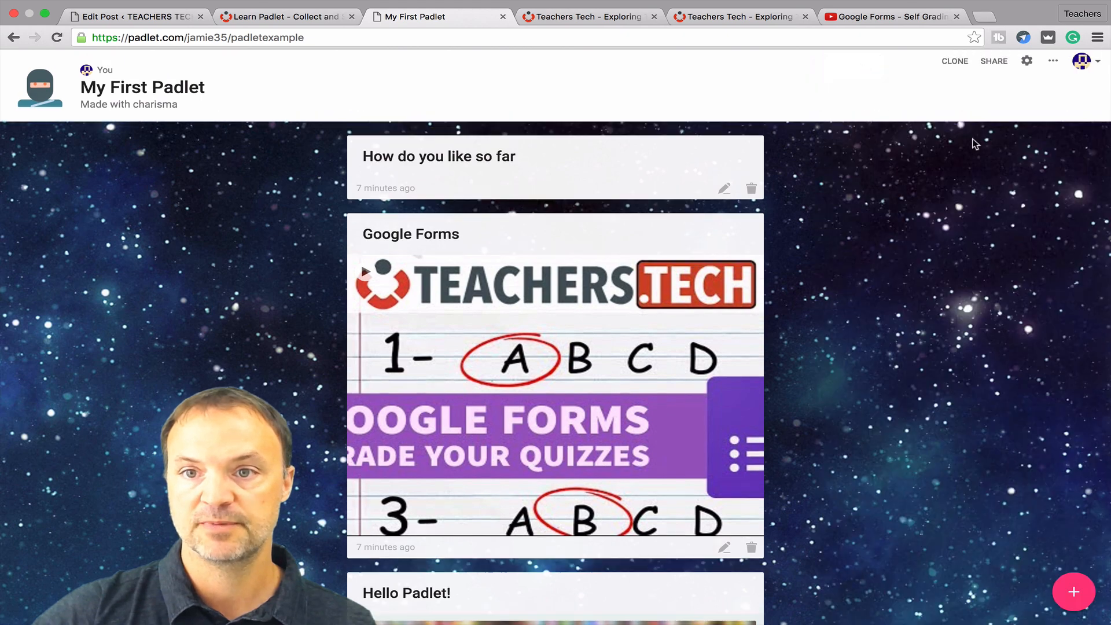
Step: Check the padlet's privacy settings and the permission levels offered to those with access
{"action": "left_click", "coordinate": [993, 63]}
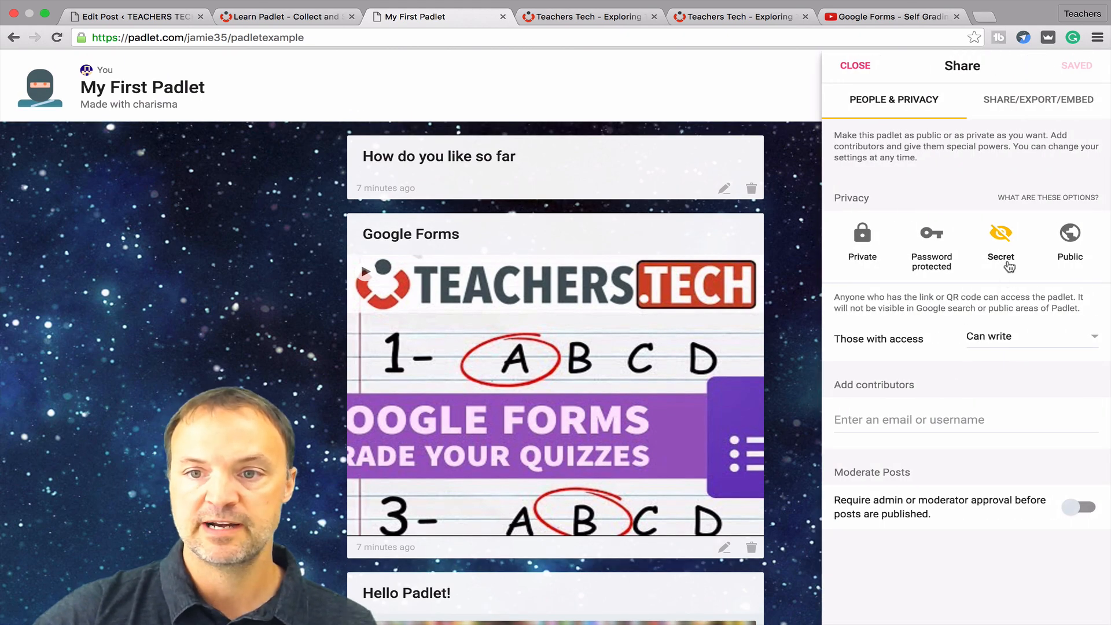
{"action": "left_click", "coordinate": [1025, 348]}
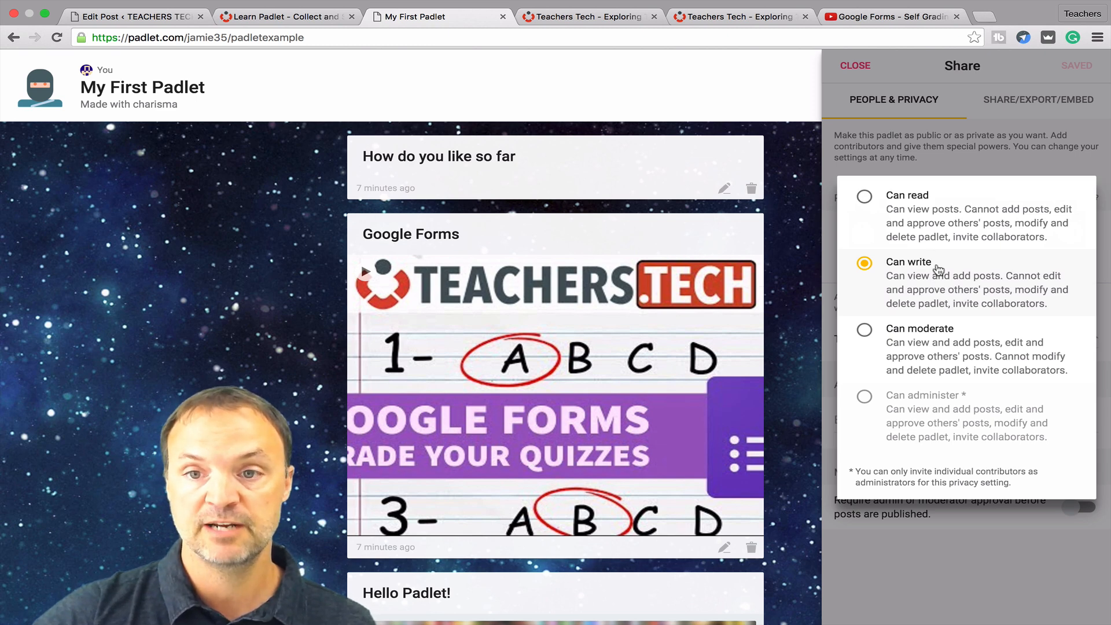
{"action": "left_click", "coordinate": [953, 90]}
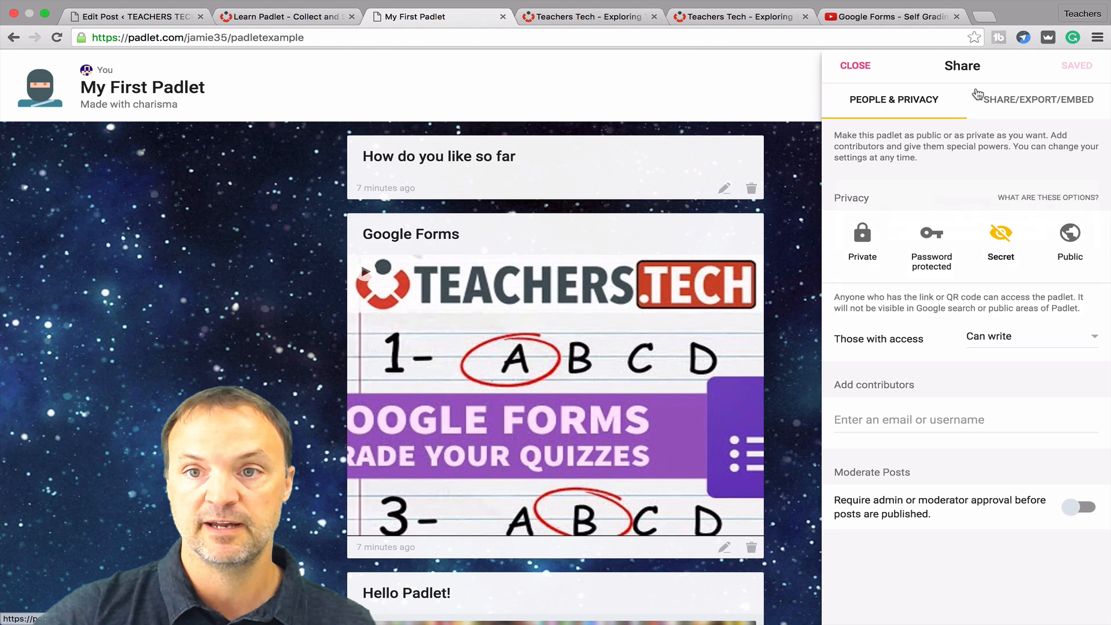
Step: Look over the padlet's sharing and export options and export the padlet as a PDF
{"action": "left_click", "coordinate": [1029, 104]}
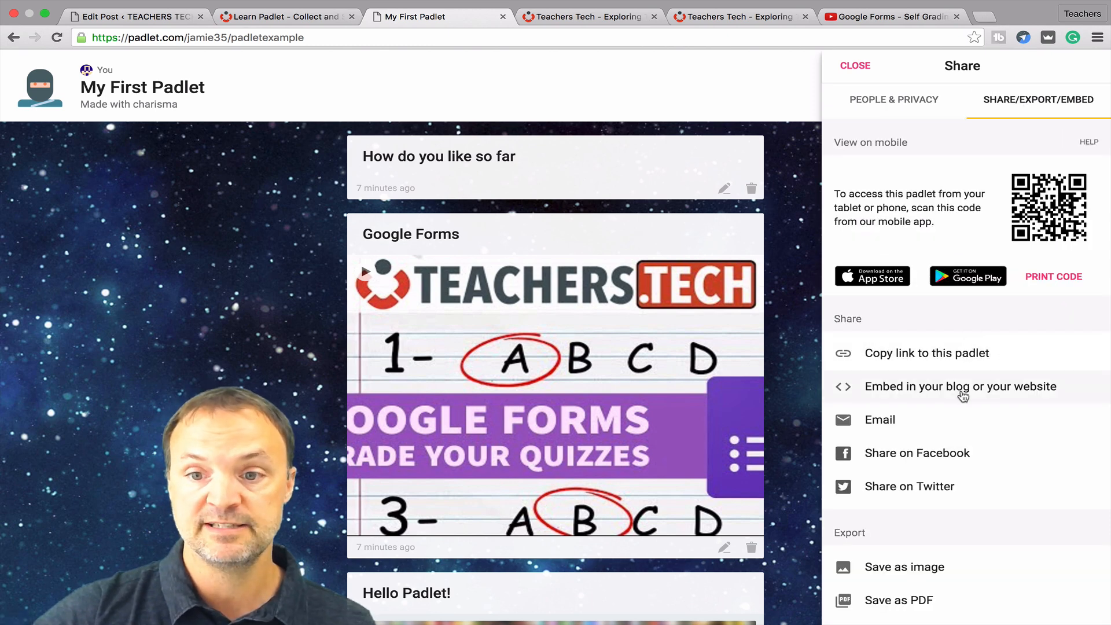
{"action": "scroll", "coordinate": [984, 423], "scroll_direction": "down", "scroll_amount": 2}
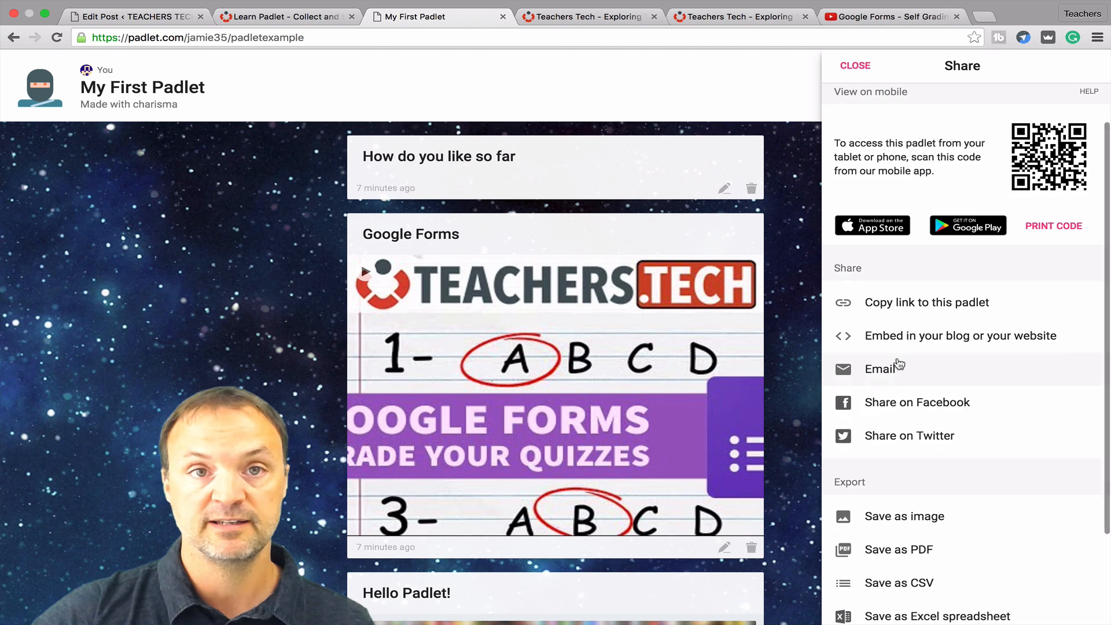
{"action": "scroll", "coordinate": [982, 410], "scroll_direction": "down", "scroll_amount": 2}
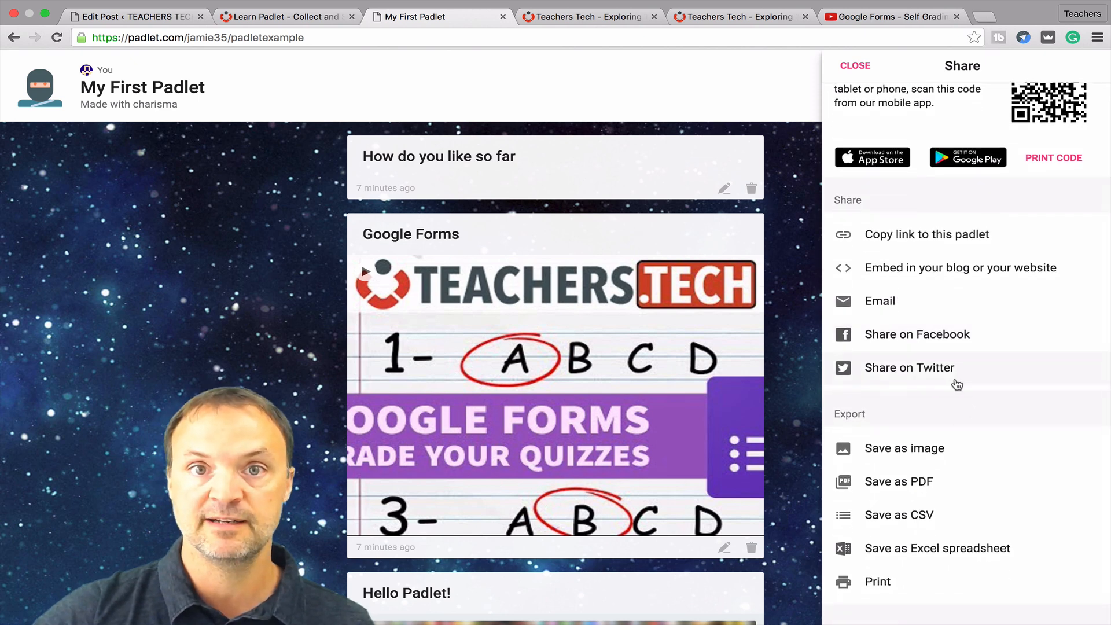
{"action": "scroll", "coordinate": [957, 384], "scroll_direction": "down", "scroll_amount": 3}
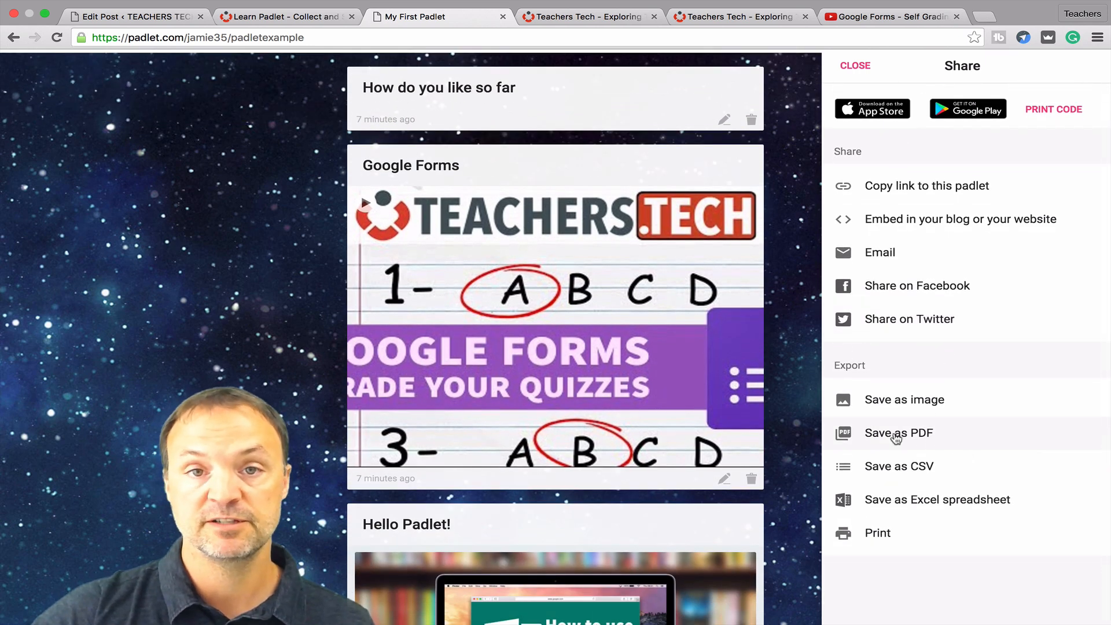
{"action": "left_click", "coordinate": [898, 434]}
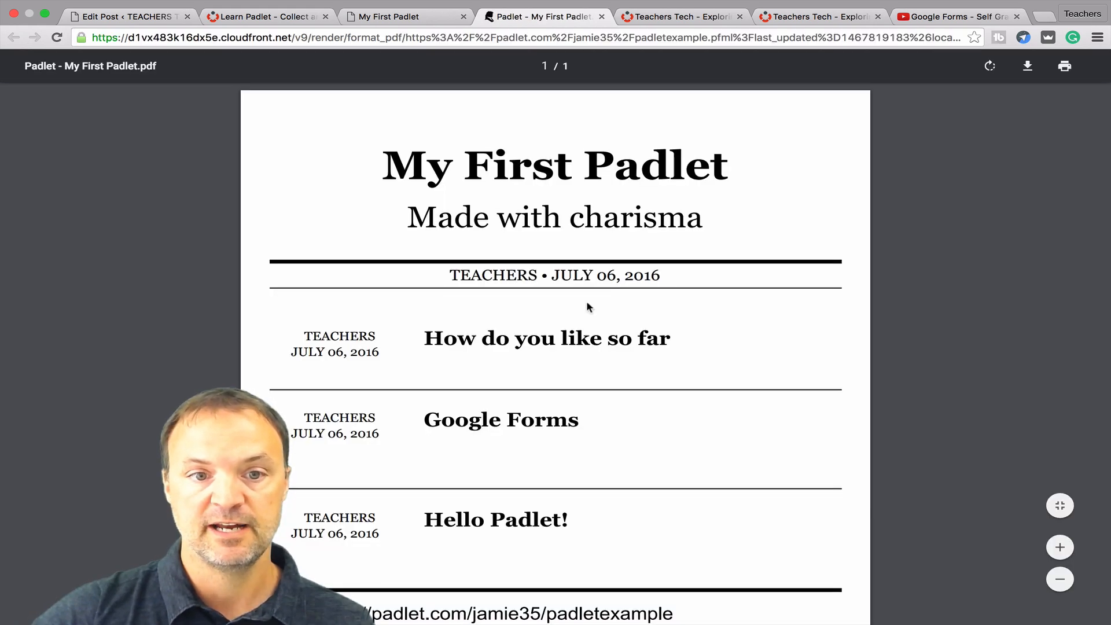
Step: Look through the exported PDF, and return to the padlet to close its sharing options
{"action": "scroll", "coordinate": [588, 307], "scroll_direction": "down", "scroll_amount": 5}
{"action": "scroll", "coordinate": [589, 305], "scroll_direction": "up", "scroll_amount": 4}
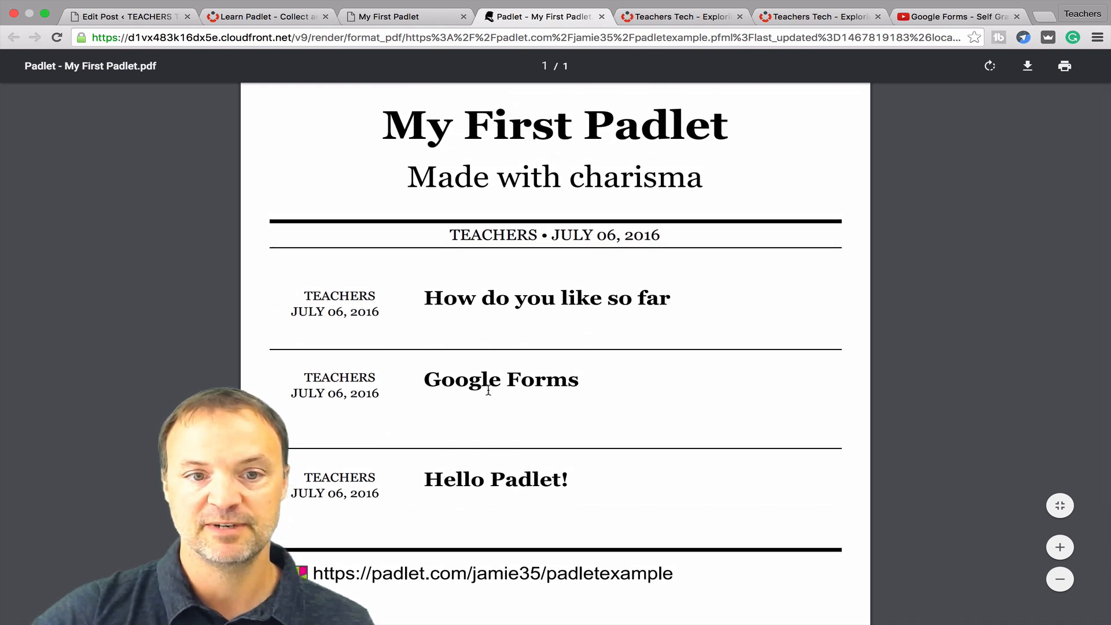
{"action": "scroll", "coordinate": [556, 278], "scroll_direction": "down", "scroll_amount": 1}
{"action": "scroll", "coordinate": [561, 278], "scroll_direction": "up", "scroll_amount": 2}
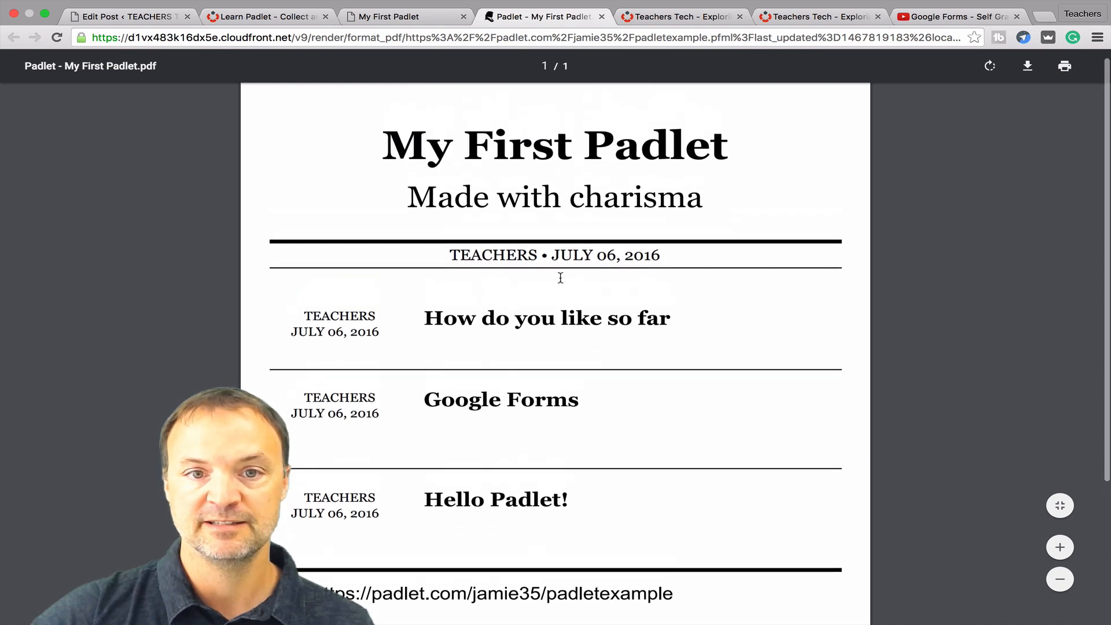
{"action": "scroll", "coordinate": [600, 316], "scroll_direction": "down", "scroll_amount": 5}
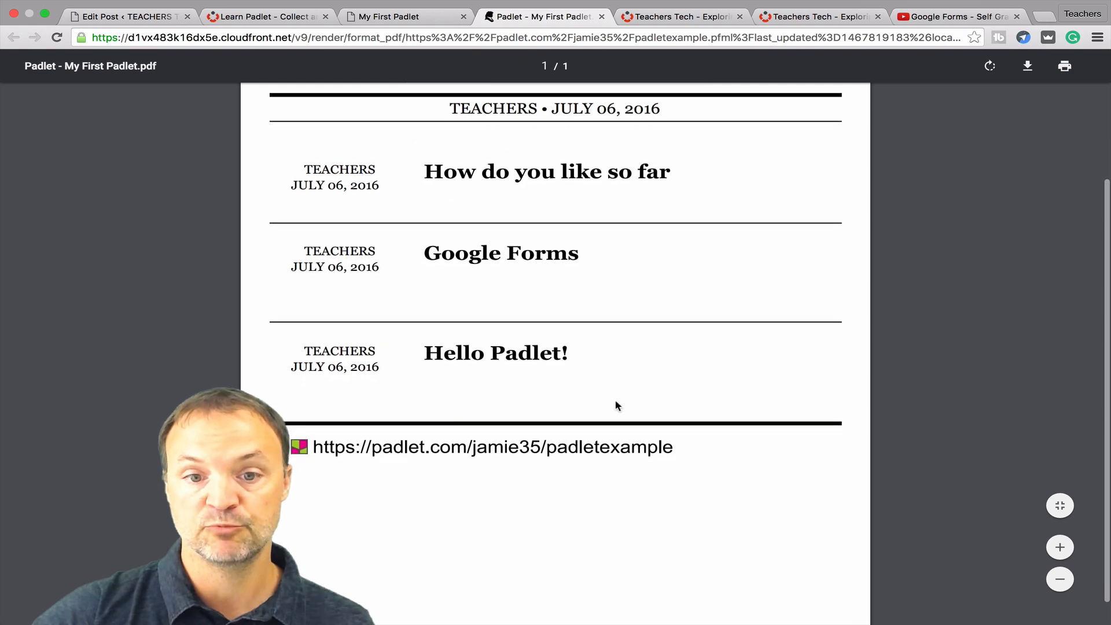
{"action": "scroll", "coordinate": [614, 370], "scroll_direction": "up", "scroll_amount": 6}
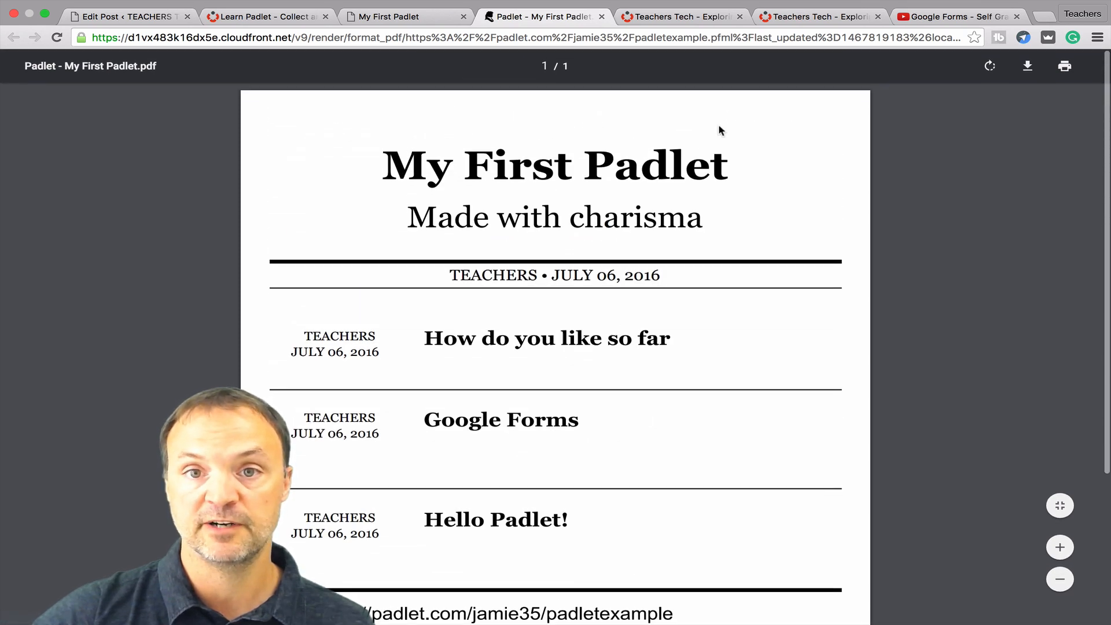
{"action": "left_click", "coordinate": [405, 18]}
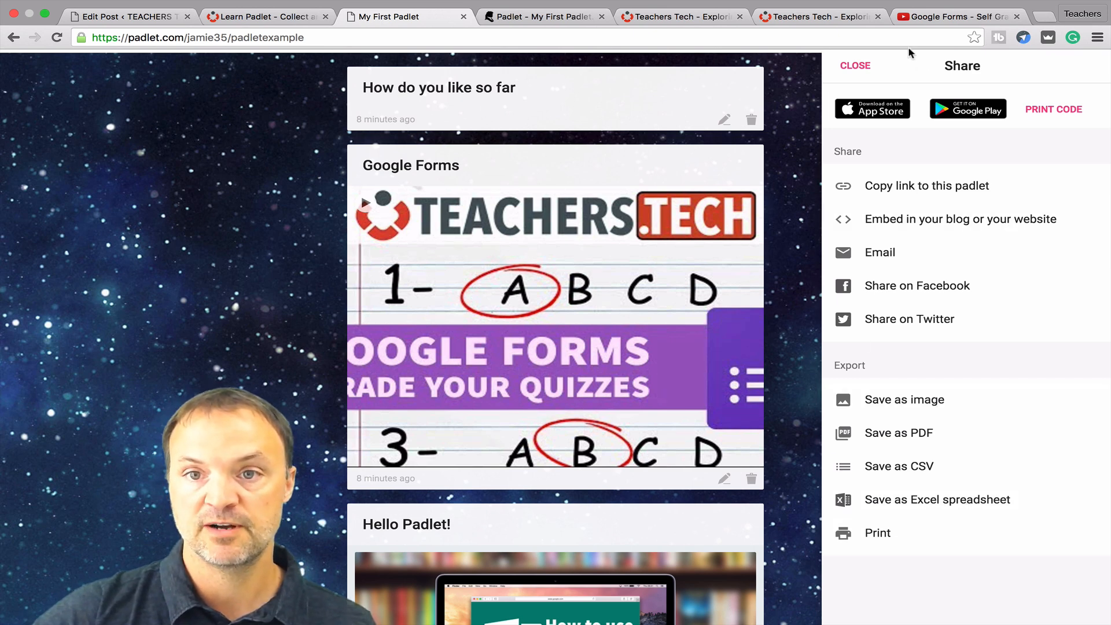
{"action": "left_click", "coordinate": [856, 68]}
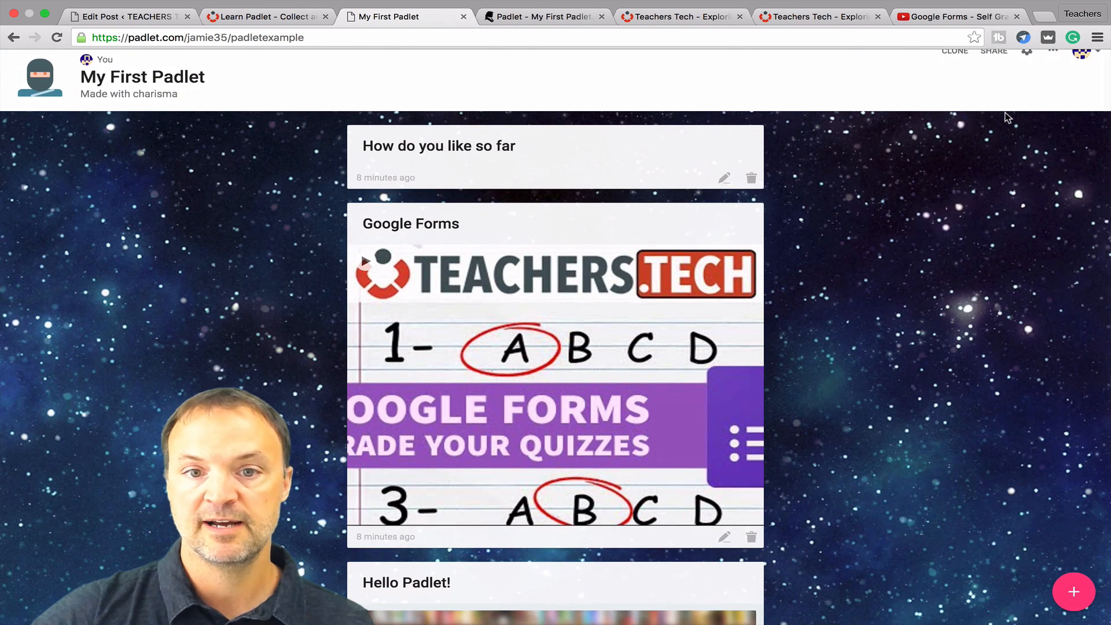
Step: Look over the padlet's title, layout and wallpaper settings and its list of further actions
{"action": "left_click", "coordinate": [1027, 57]}
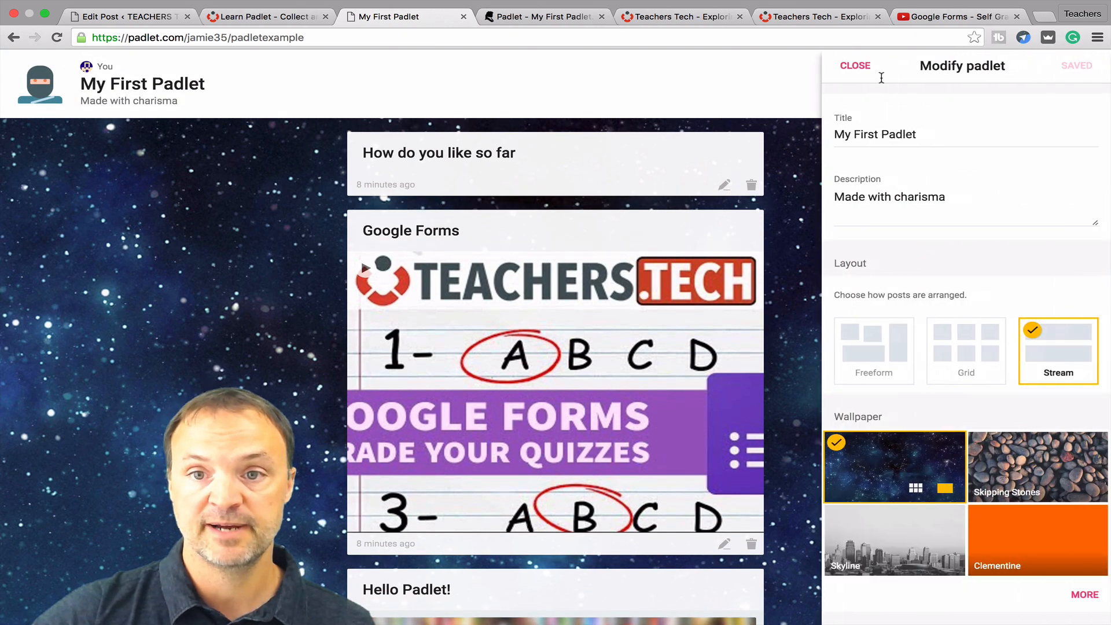
{"action": "left_click", "coordinate": [788, 148]}
{"action": "left_click", "coordinate": [1056, 62]}
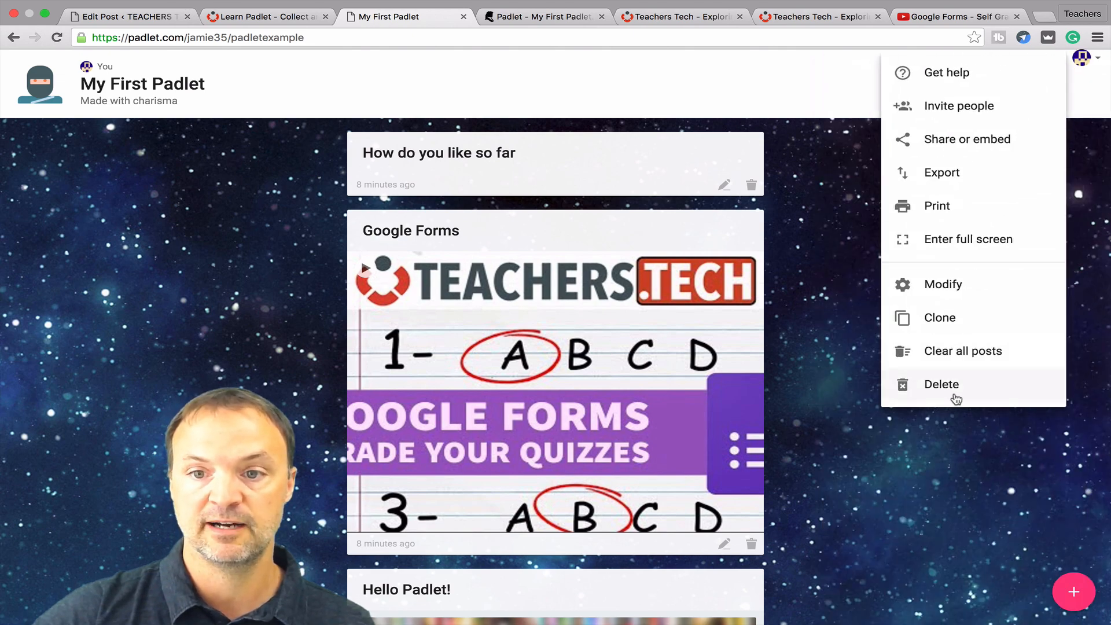
Step: Go to the account's dashboard and open the padlet "Why use Padlet?"
{"action": "left_click", "coordinate": [1099, 60]}
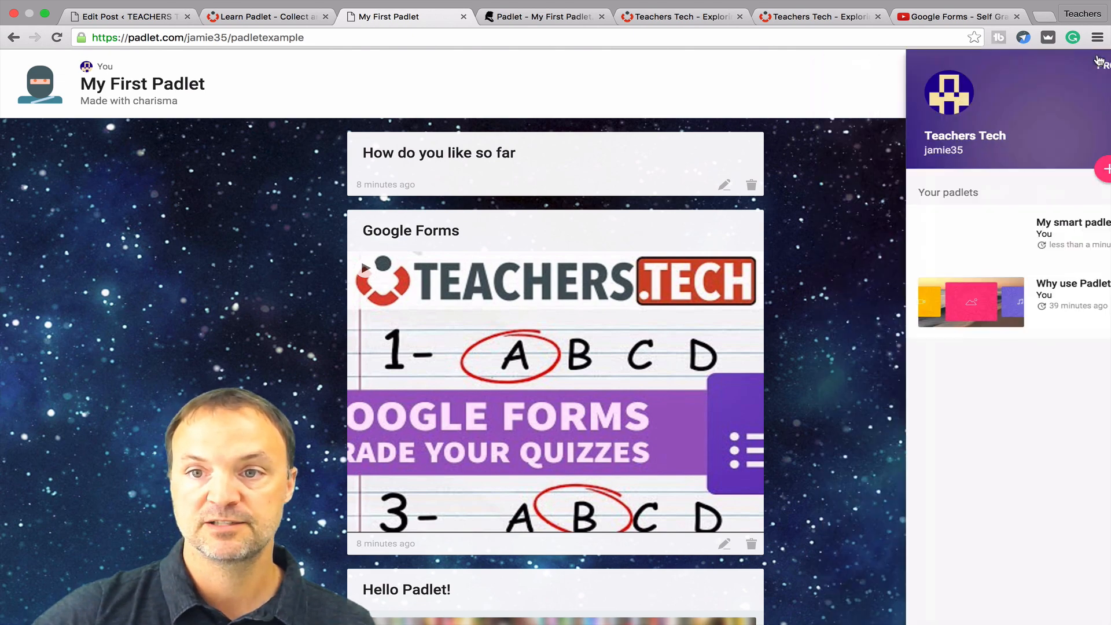
{"action": "left_click", "coordinate": [1089, 72]}
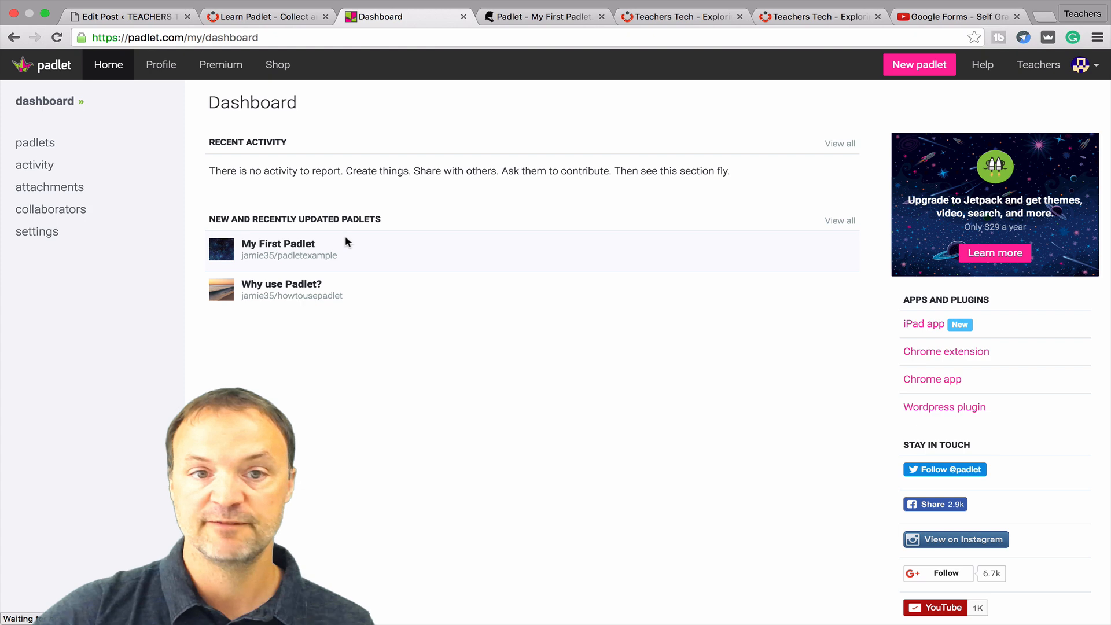
{"action": "left_click", "coordinate": [302, 298]}
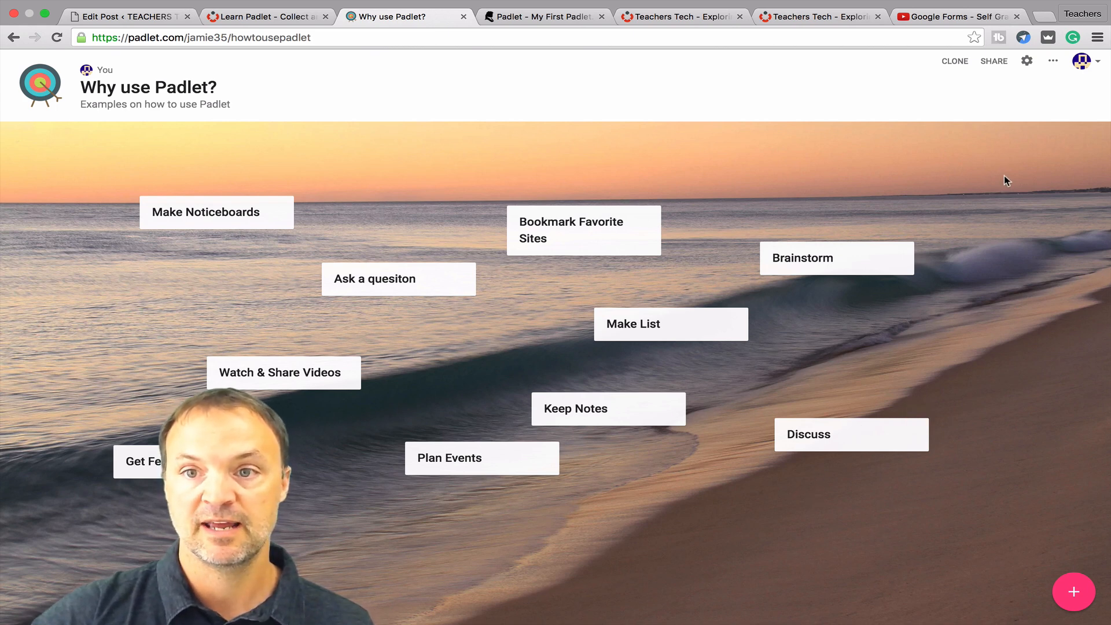
Step: Check the further actions for the "Why use Padlet?" padlet and return to the account's dashboard
{"action": "left_click", "coordinate": [1052, 67]}
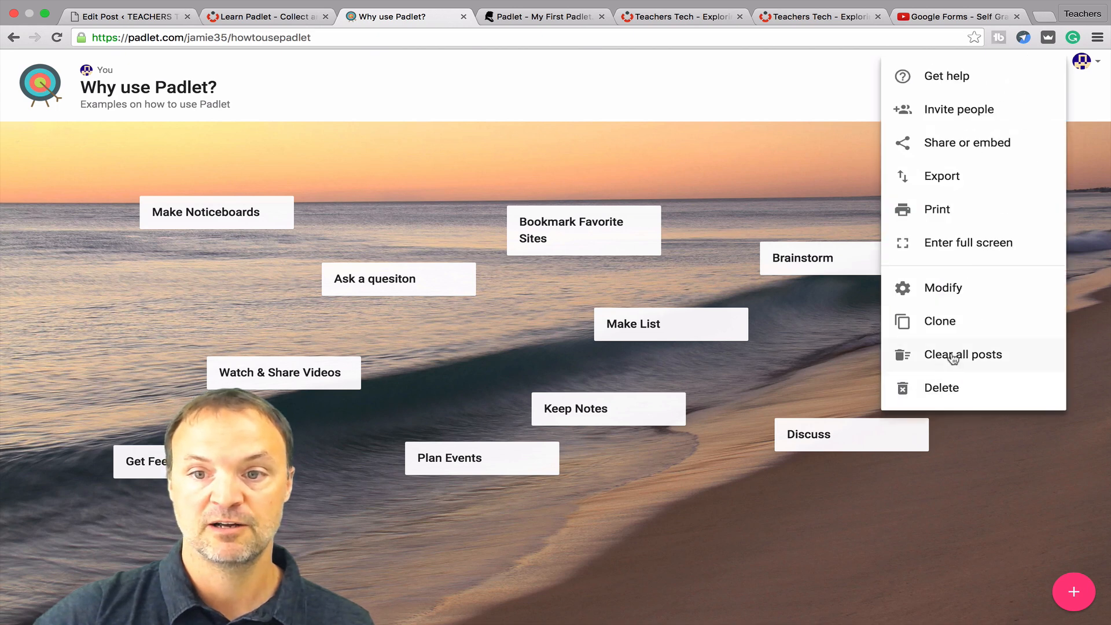
{"action": "left_click", "coordinate": [836, 370]}
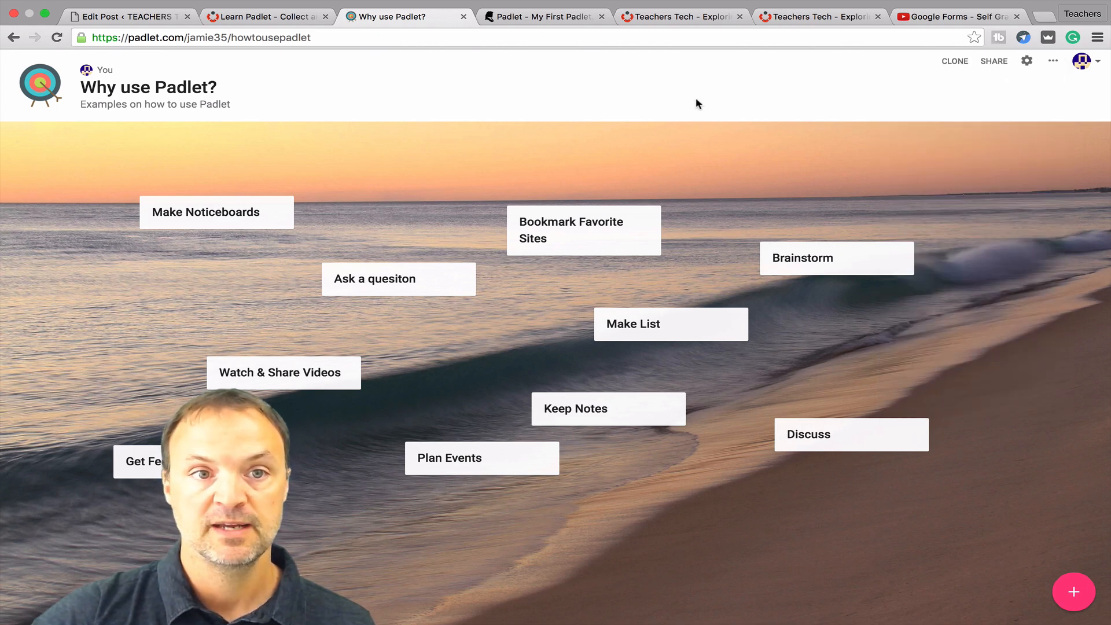
{"action": "left_click", "coordinate": [1090, 65]}
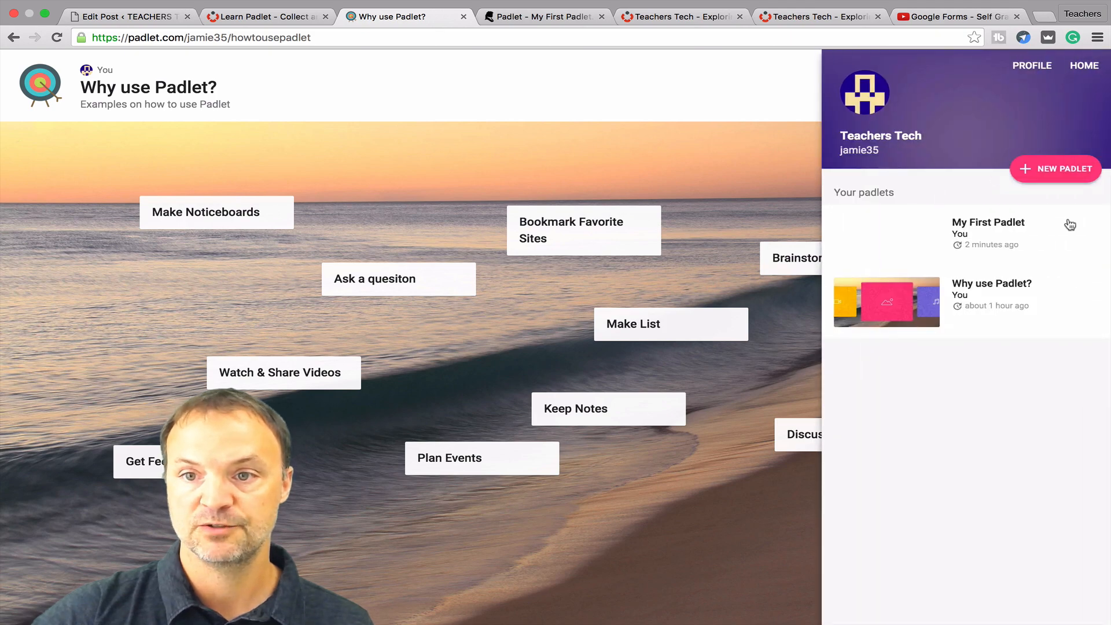
{"action": "left_click", "coordinate": [1084, 66]}
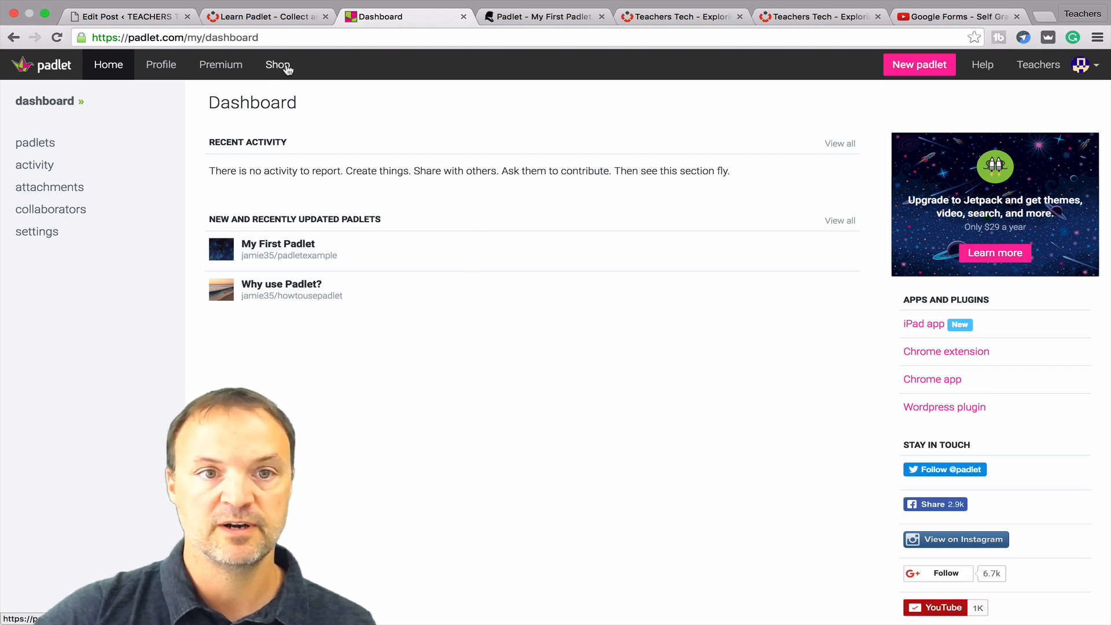
Step: View the premium plans and open the details of Padlet Backpack for schools
{"action": "left_click", "coordinate": [230, 66]}
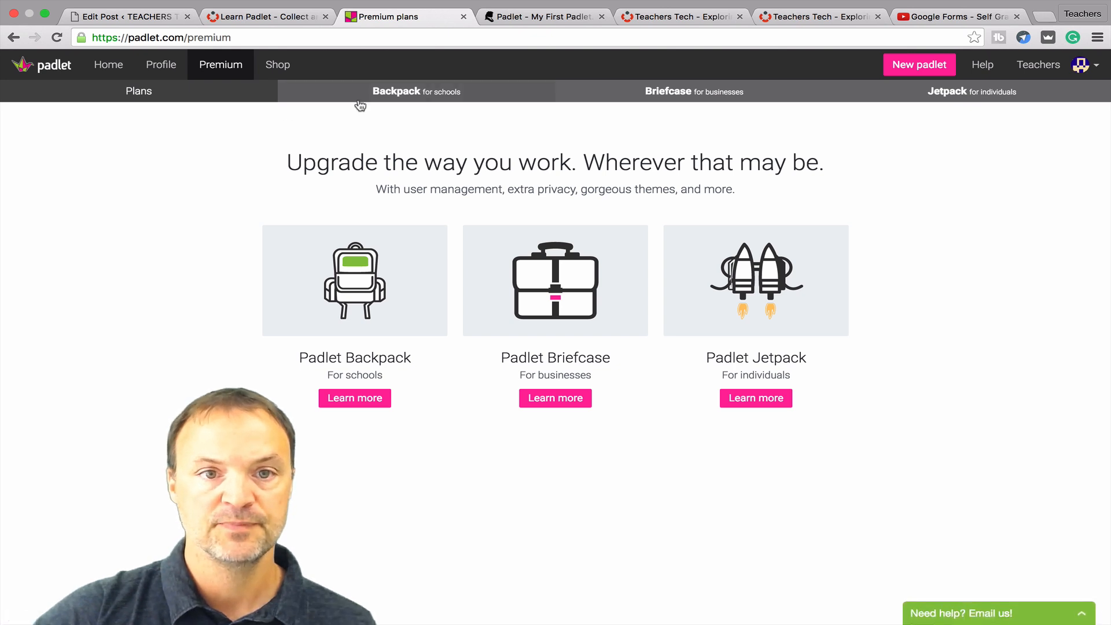
{"action": "left_click", "coordinate": [156, 96]}
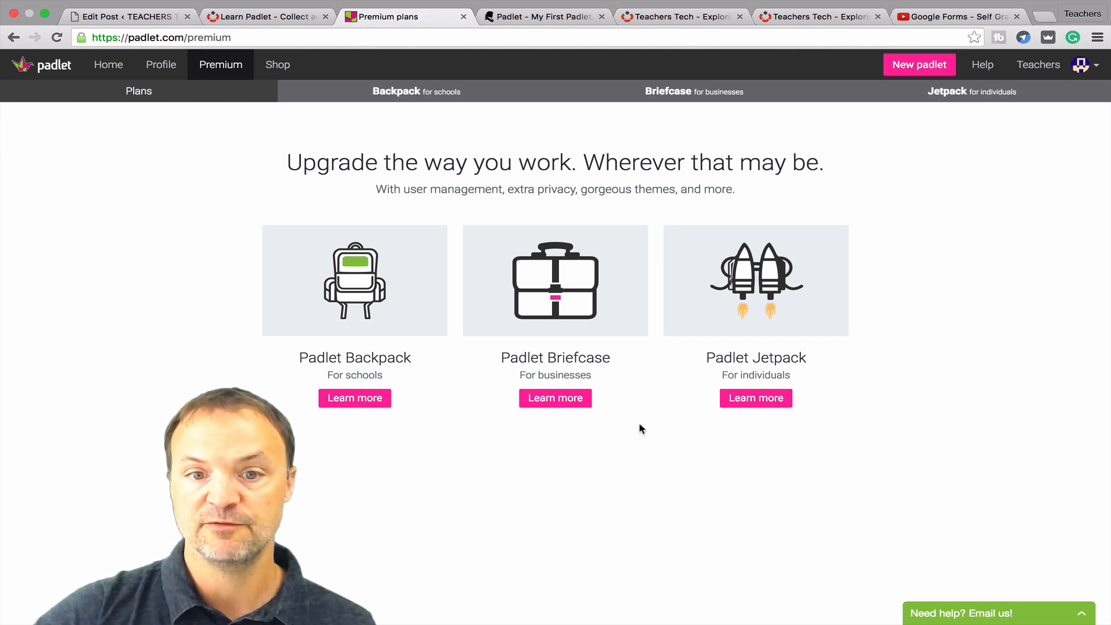
{"action": "left_click", "coordinate": [355, 398]}
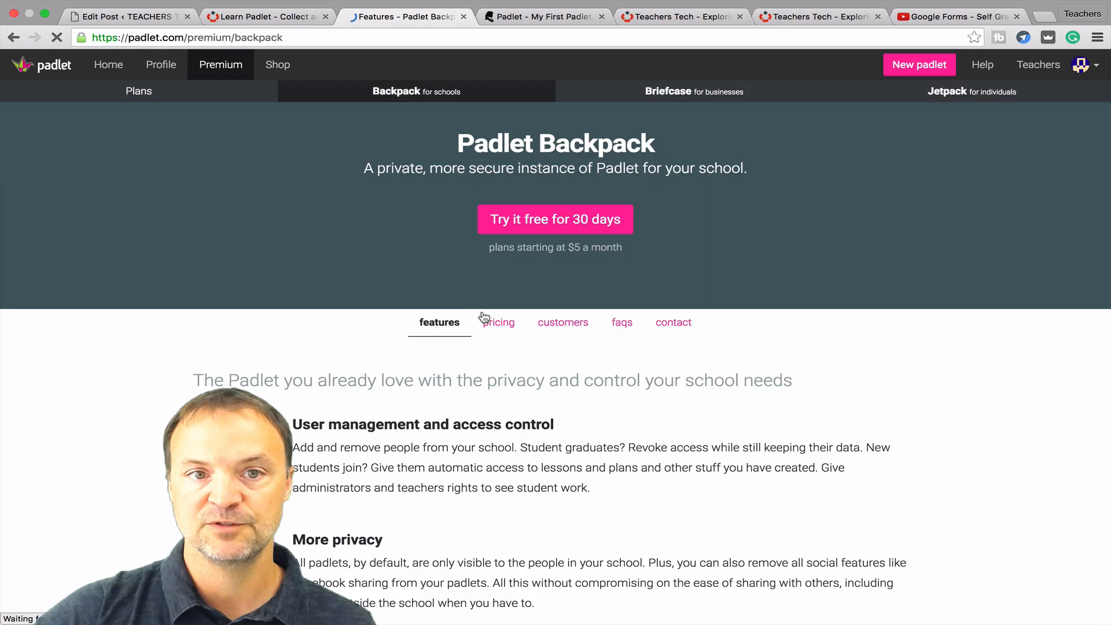
Step: Read through the Padlet Backpack features, including user management, privacy, security, branding, activity monitoring and file uploads
{"action": "scroll", "coordinate": [354, 355], "scroll_direction": "down", "scroll_amount": 3}
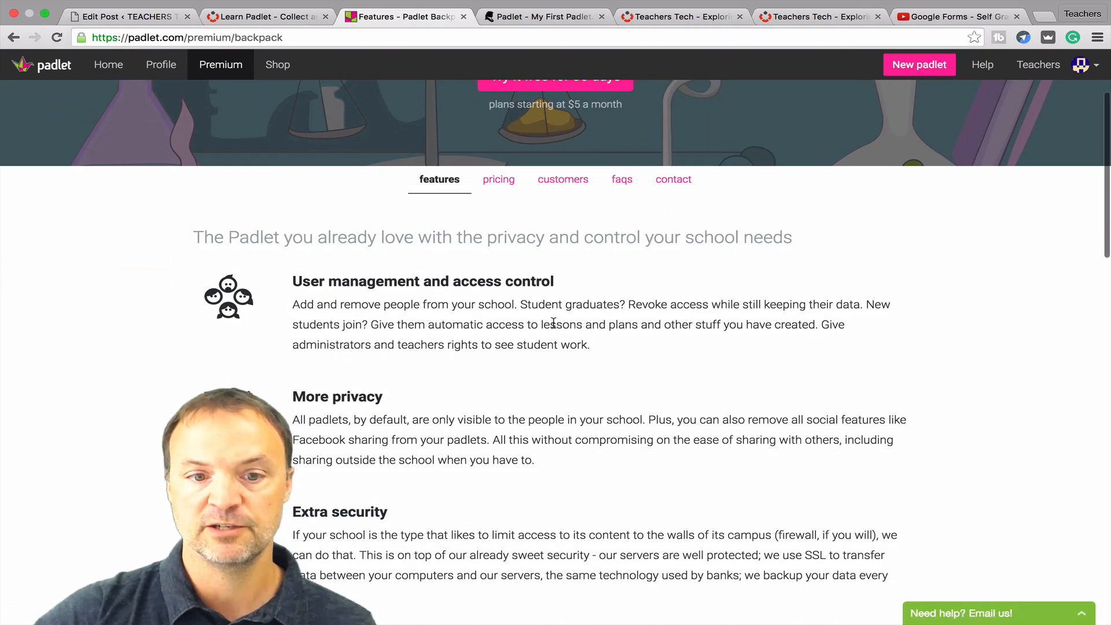
{"action": "scroll", "coordinate": [553, 323], "scroll_direction": "down", "scroll_amount": 2}
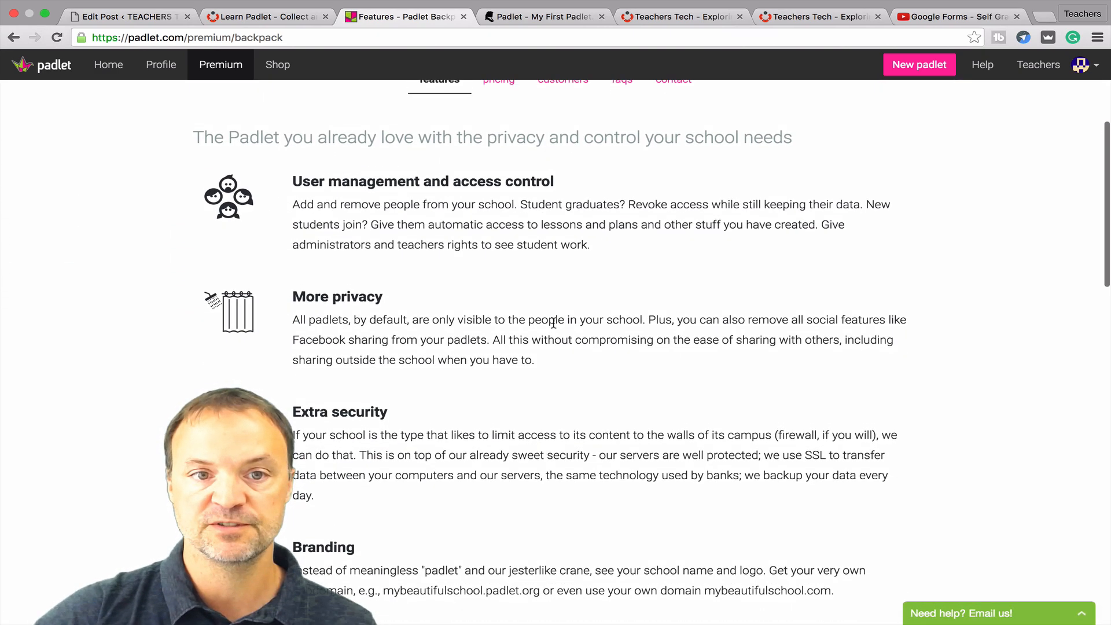
{"action": "scroll", "coordinate": [472, 304], "scroll_direction": "up", "scroll_amount": 1}
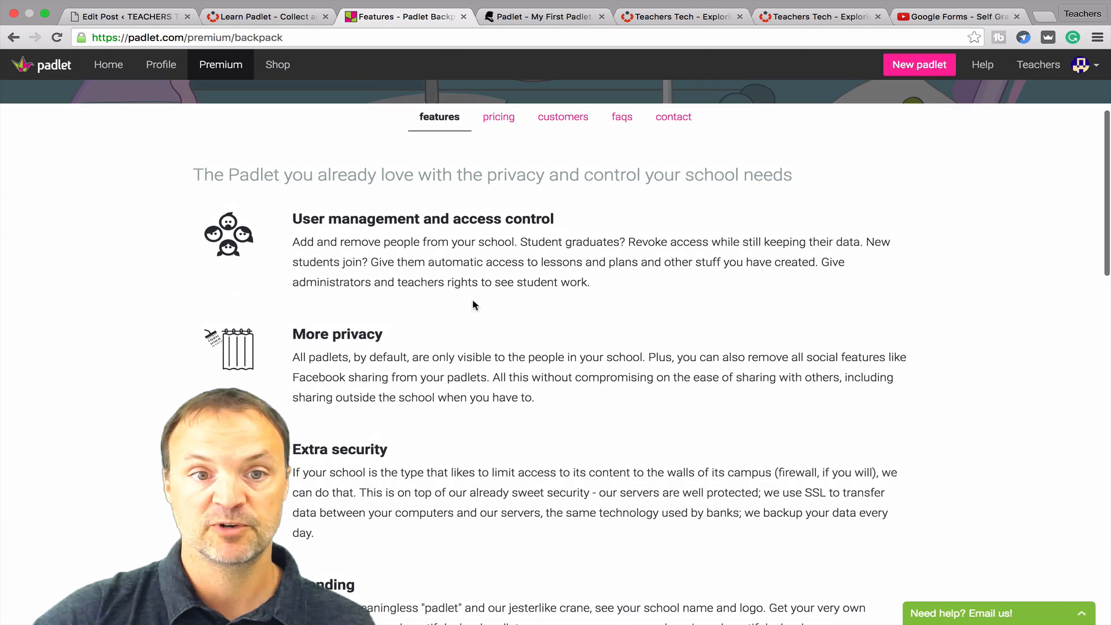
{"action": "scroll", "coordinate": [538, 237], "scroll_direction": "down", "scroll_amount": 3}
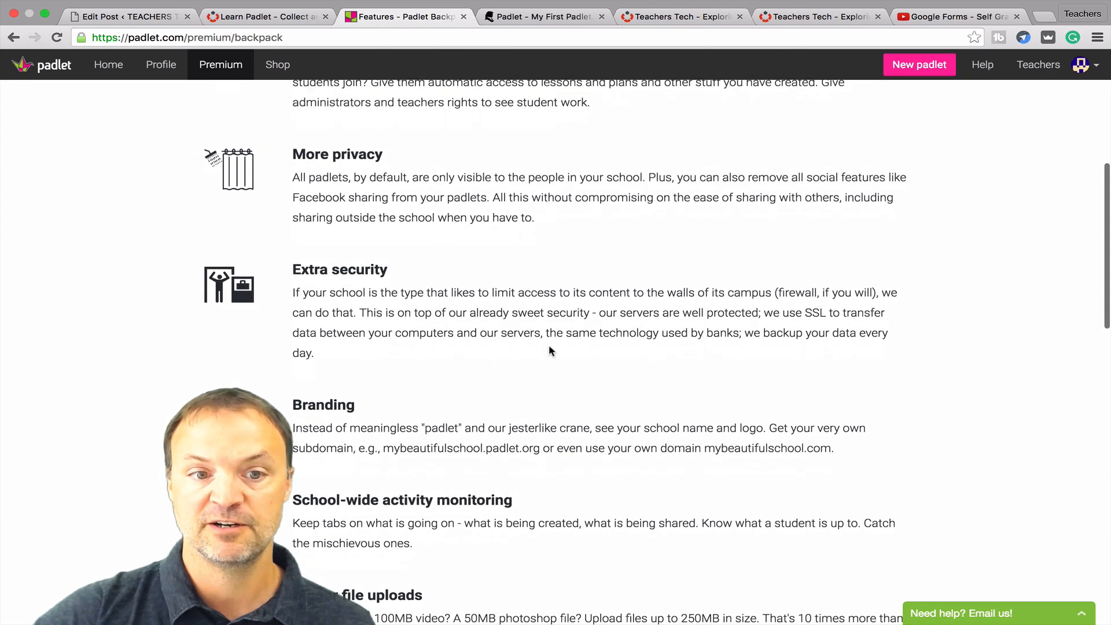
{"action": "scroll", "coordinate": [549, 350], "scroll_direction": "down", "scroll_amount": 3}
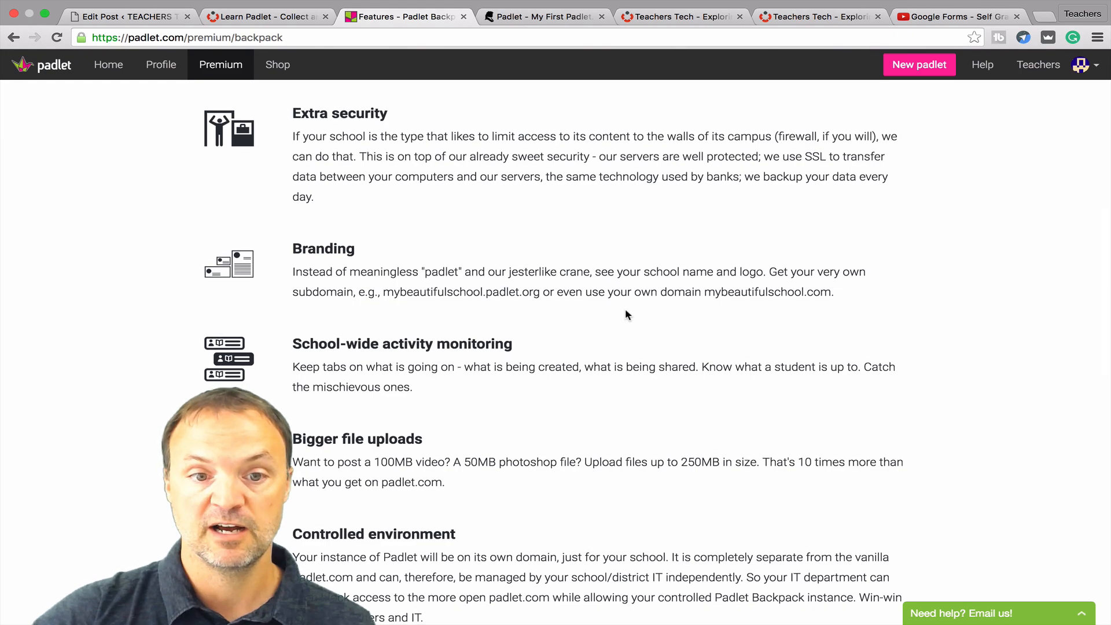
{"action": "scroll", "coordinate": [625, 312], "scroll_direction": "down", "scroll_amount": 3}
{"action": "scroll", "coordinate": [524, 382], "scroll_direction": "down", "scroll_amount": 5}
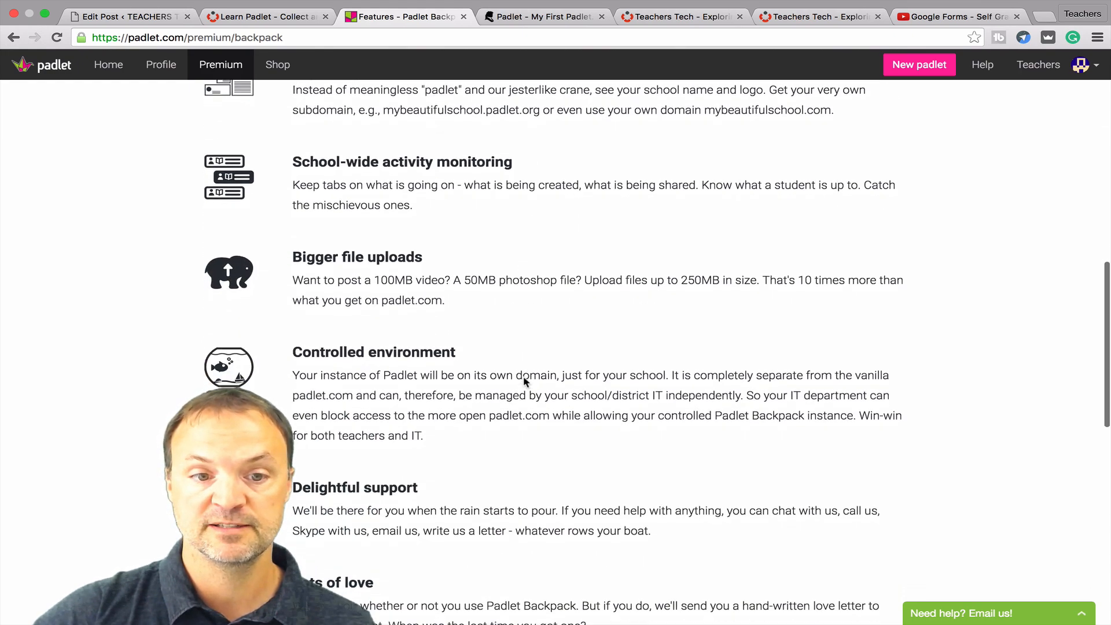
{"action": "scroll", "coordinate": [524, 377], "scroll_direction": "up", "scroll_amount": 10}
{"action": "scroll", "coordinate": [524, 377], "scroll_direction": "up", "scroll_amount": 5}
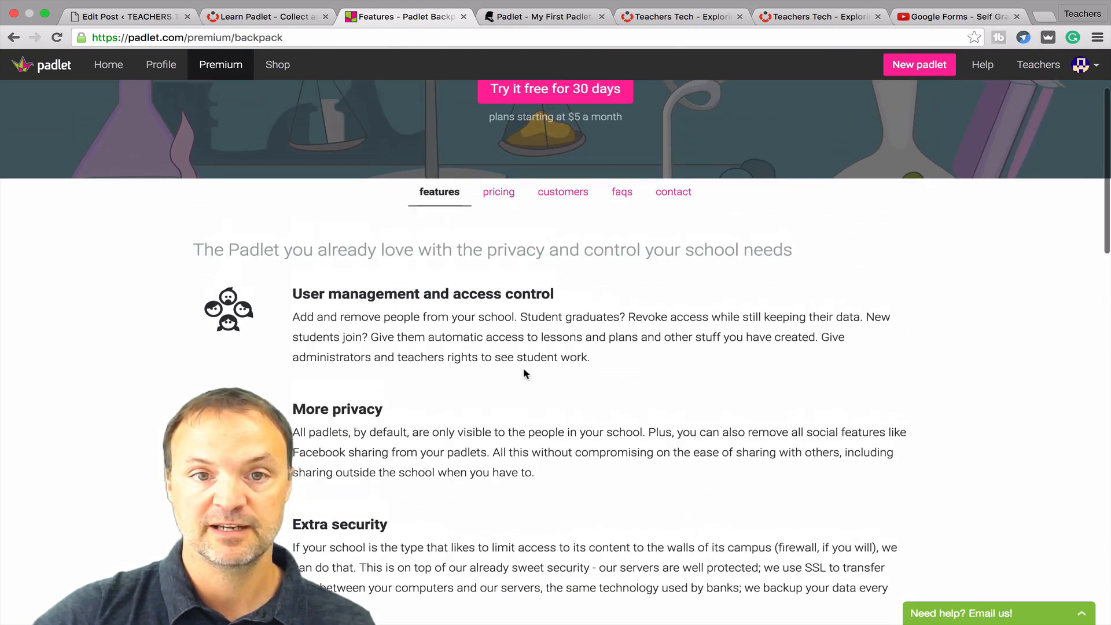
Step: Review the Padlet Backpack pricing for the school plan and the annual and monthly teacher plans
{"action": "left_click", "coordinate": [502, 227]}
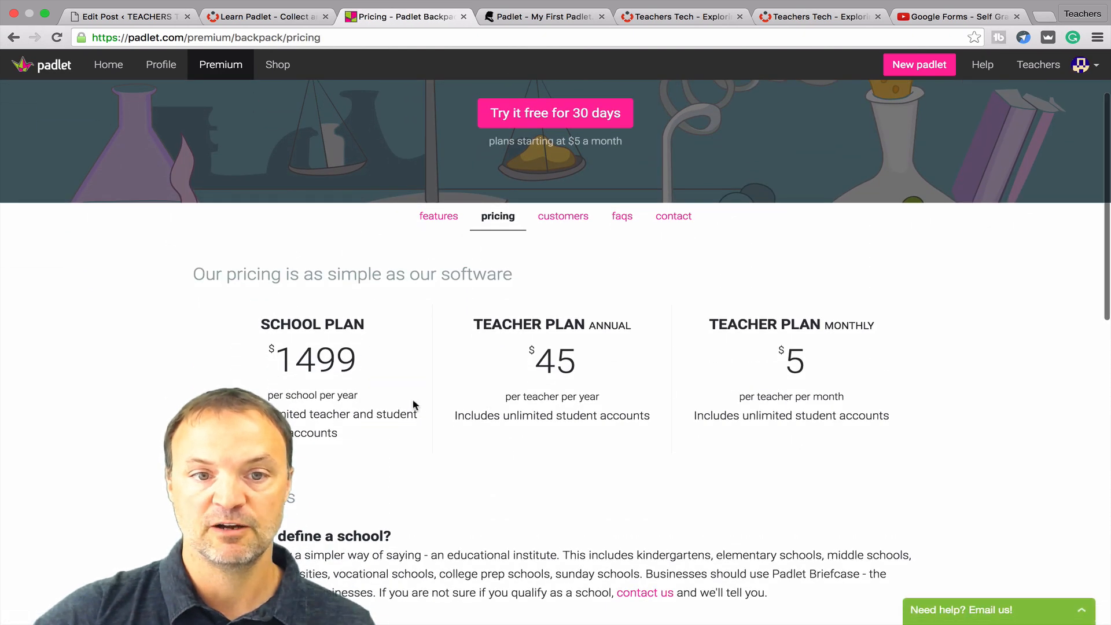
{"action": "scroll", "coordinate": [457, 425], "scroll_direction": "up", "scroll_amount": 2}
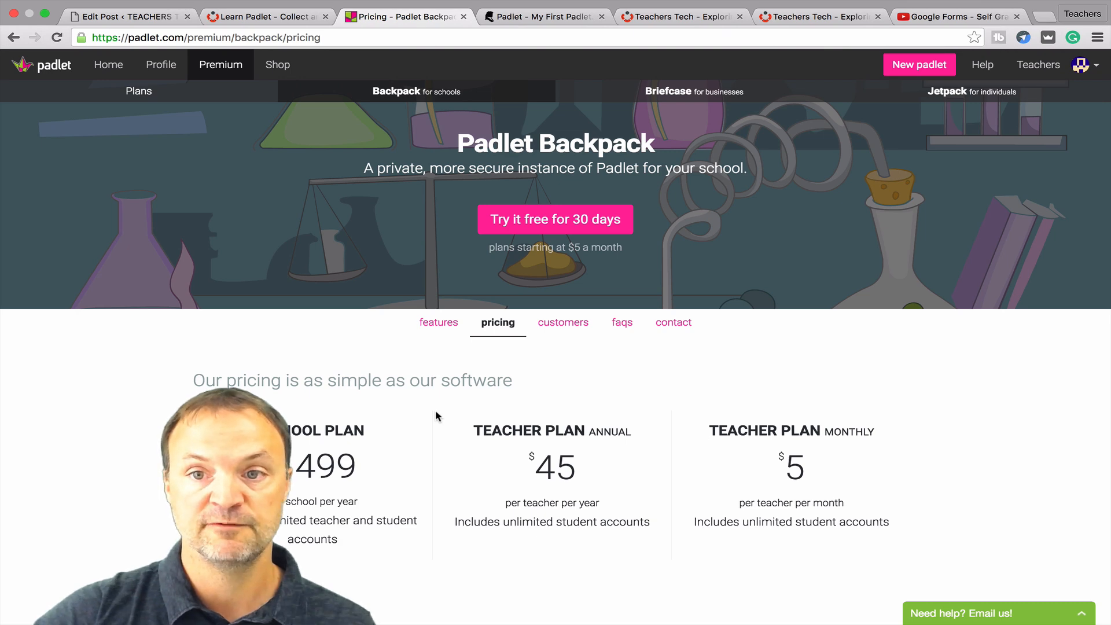
{"action": "scroll", "coordinate": [435, 411], "scroll_direction": "down", "scroll_amount": 2}
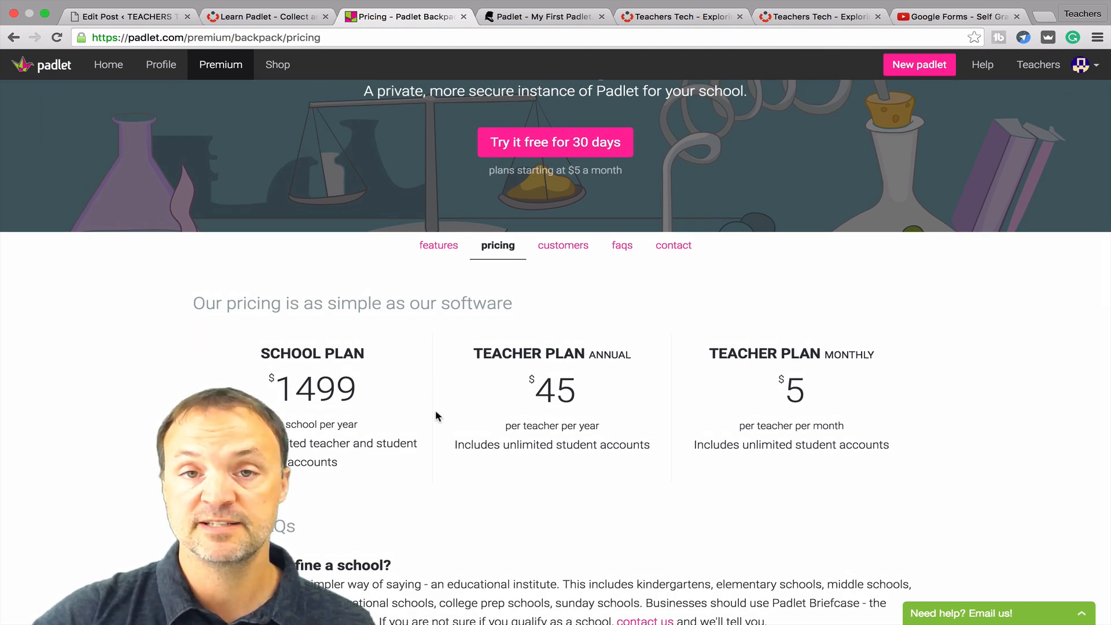
{"action": "scroll", "coordinate": [435, 411], "scroll_direction": "up", "scroll_amount": 2}
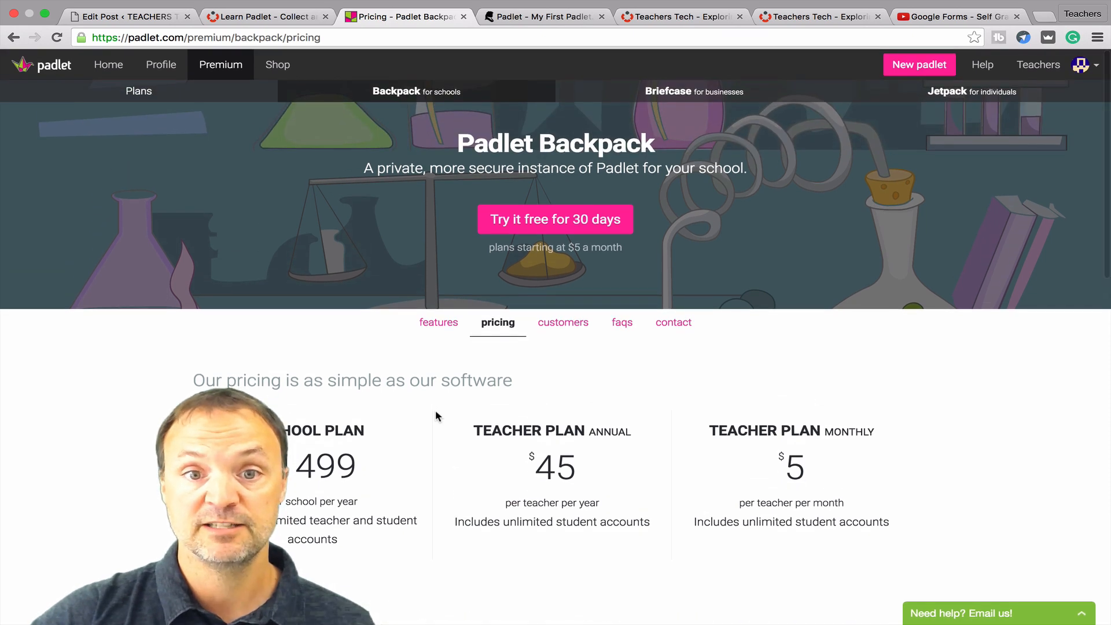